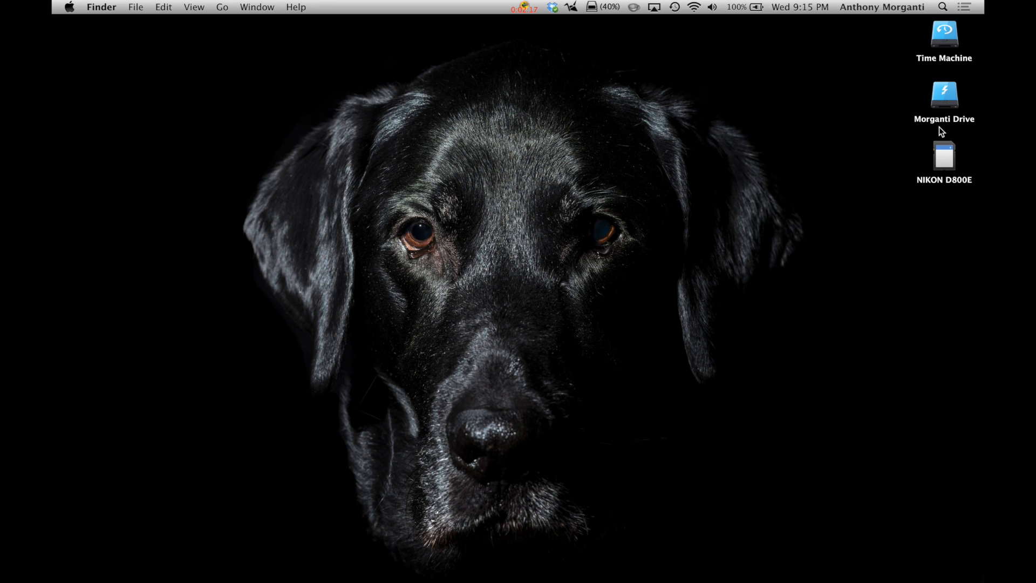
# Step: Copy all the NEF photos from the DCIM folder of the NIKON D800E card and close its window
pyautogui.click(943, 159)
pyautogui.doubleClick(944, 162)
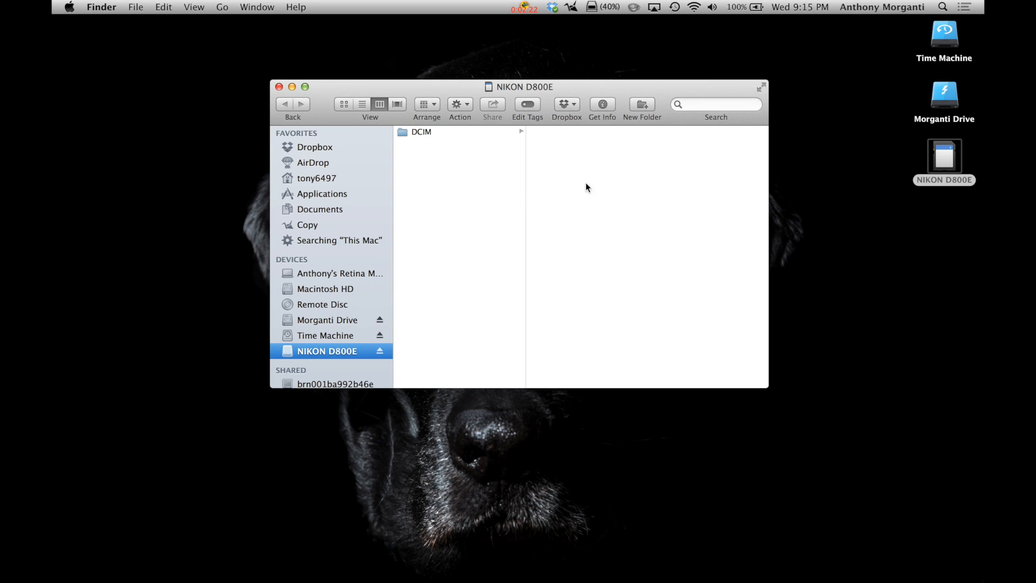
pyautogui.click(419, 134)
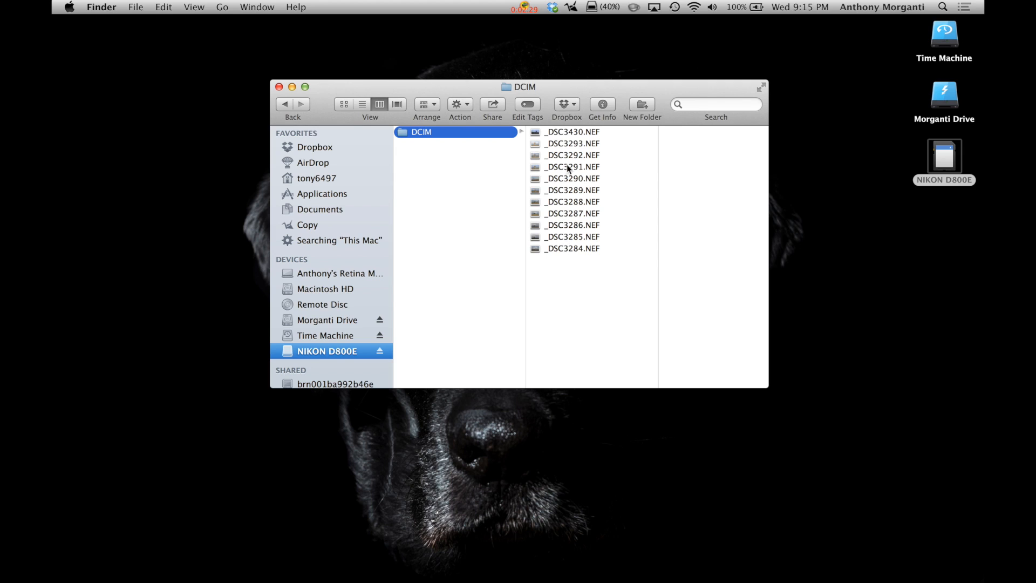
pyautogui.click(562, 132)
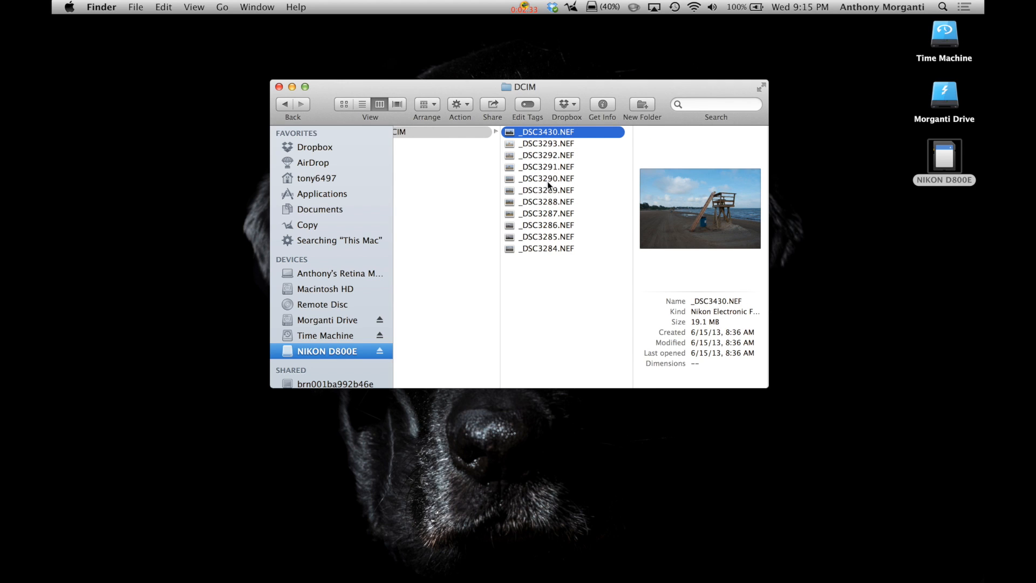
pyautogui.press('super+a')
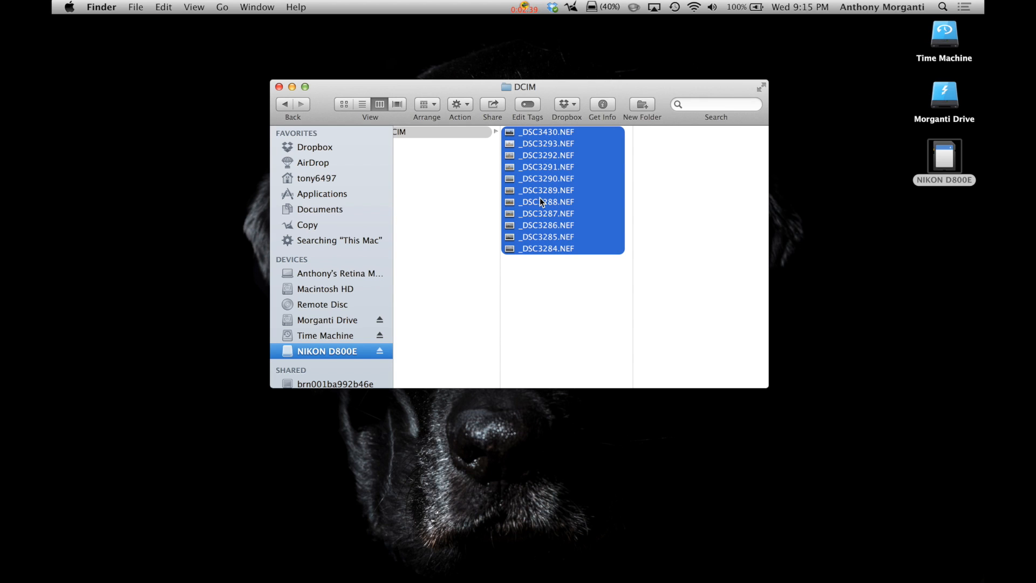
pyautogui.press('super+c')
pyautogui.click(279, 87)
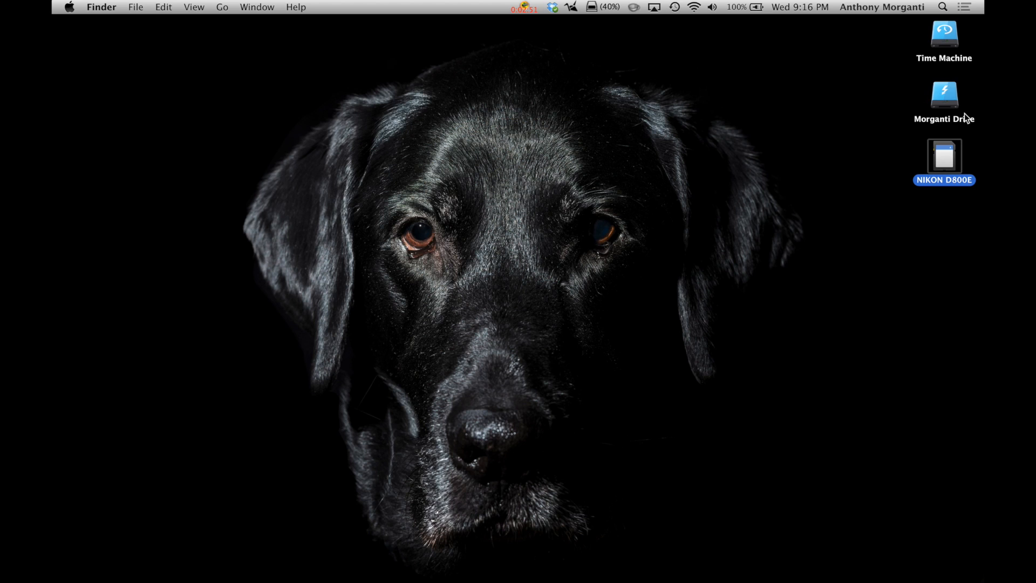
# Step: Create a folder named Beach inside My Pictures > Lightroom RAW Files on the external photo drive
pyautogui.doubleClick(943, 93)
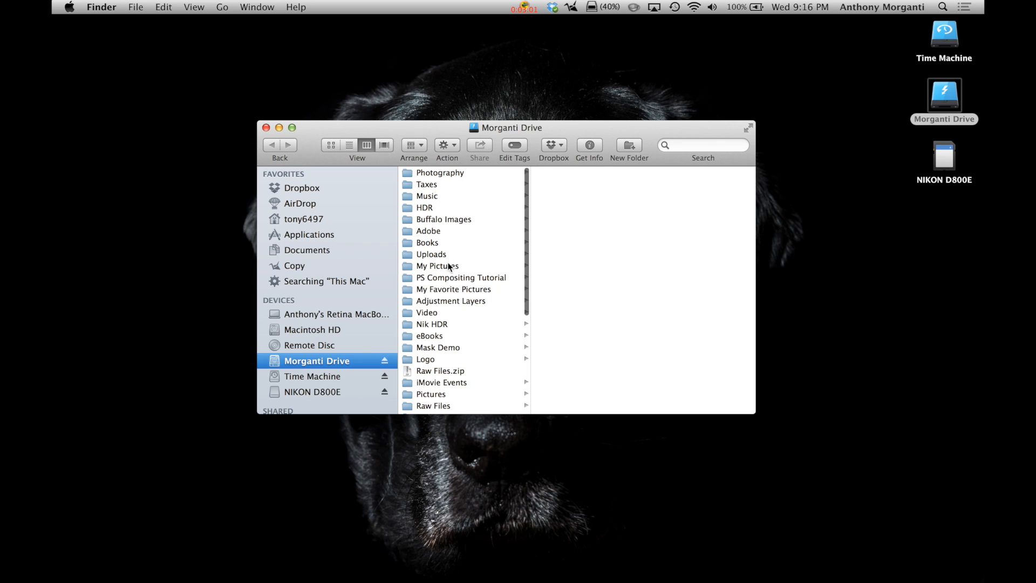
pyautogui.click(430, 266)
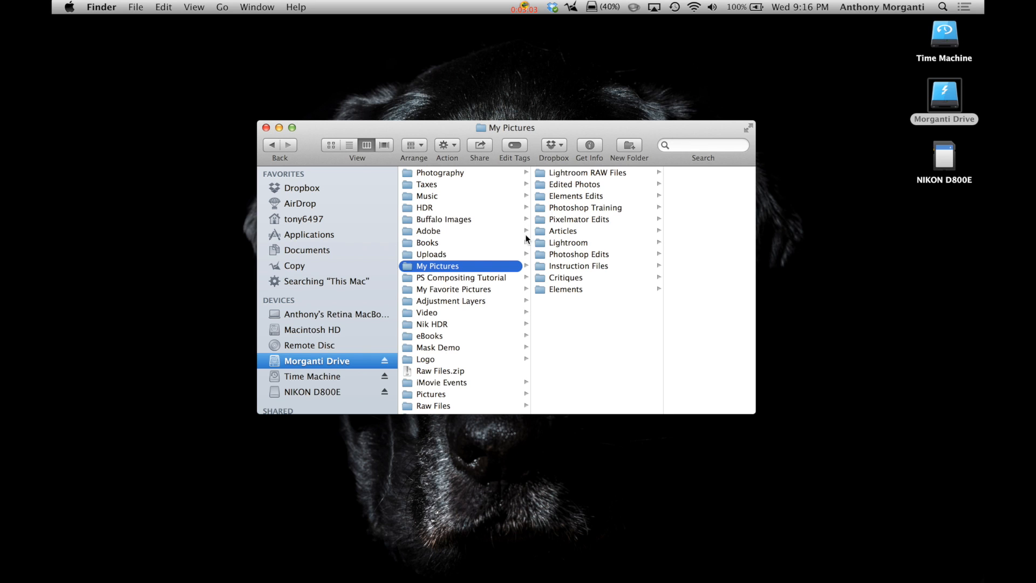
pyautogui.click(569, 173)
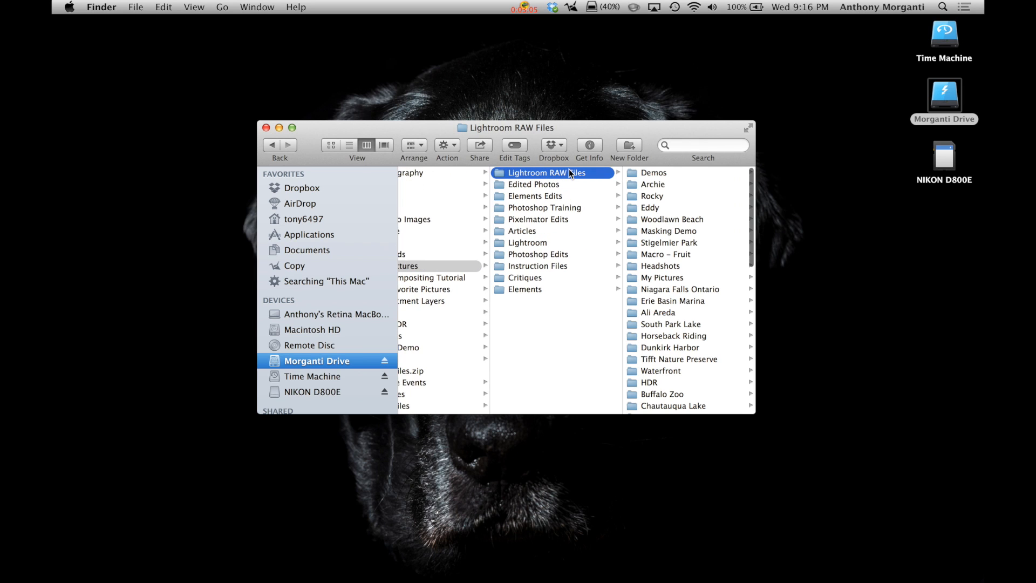
pyautogui.click(628, 146)
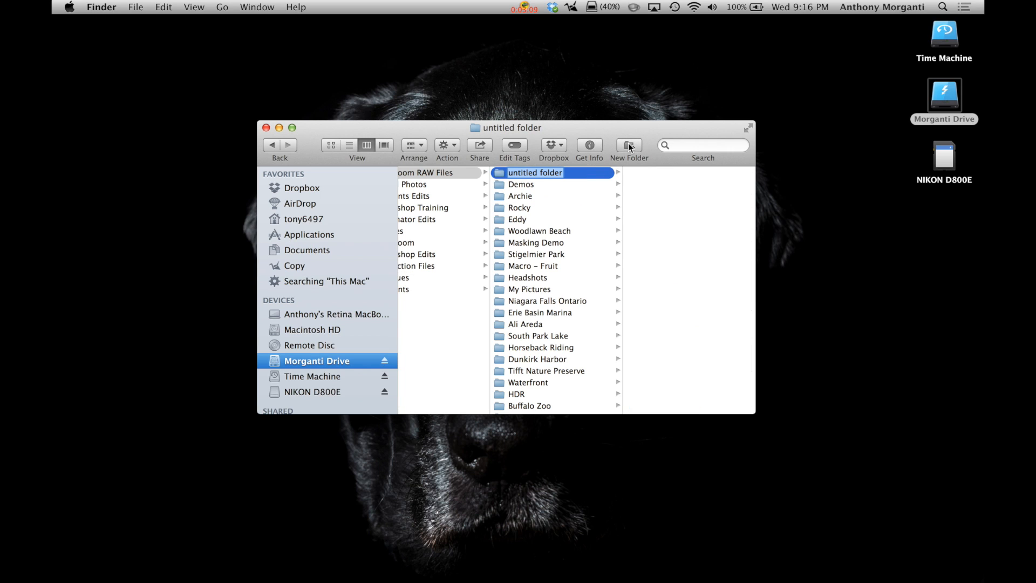
pyautogui.write('Beach')
pyautogui.press('Return')
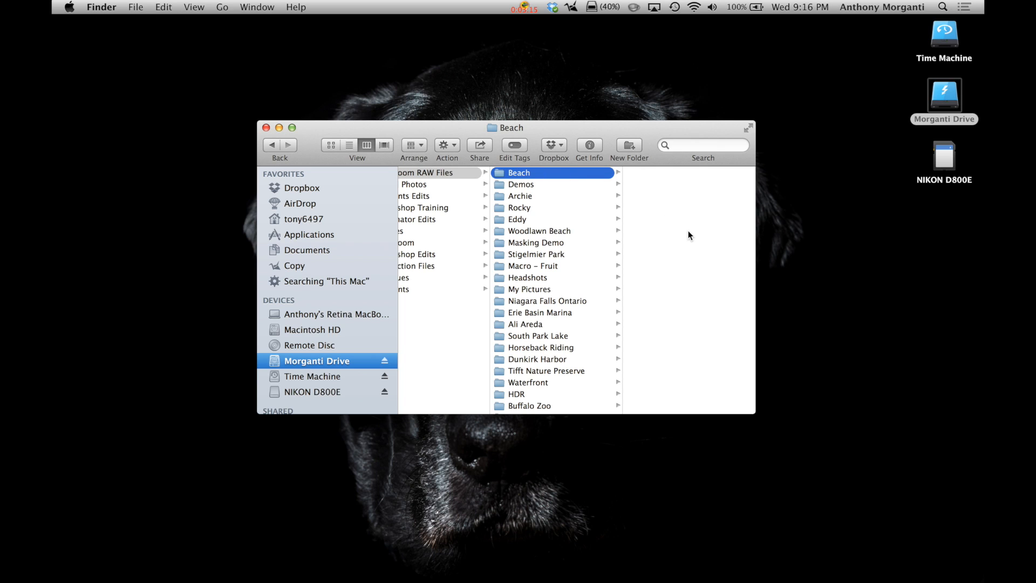
# Step: Paste the copied NEF photos into the Beach folder and eject the NIKON D800E card
pyautogui.press('super+v')
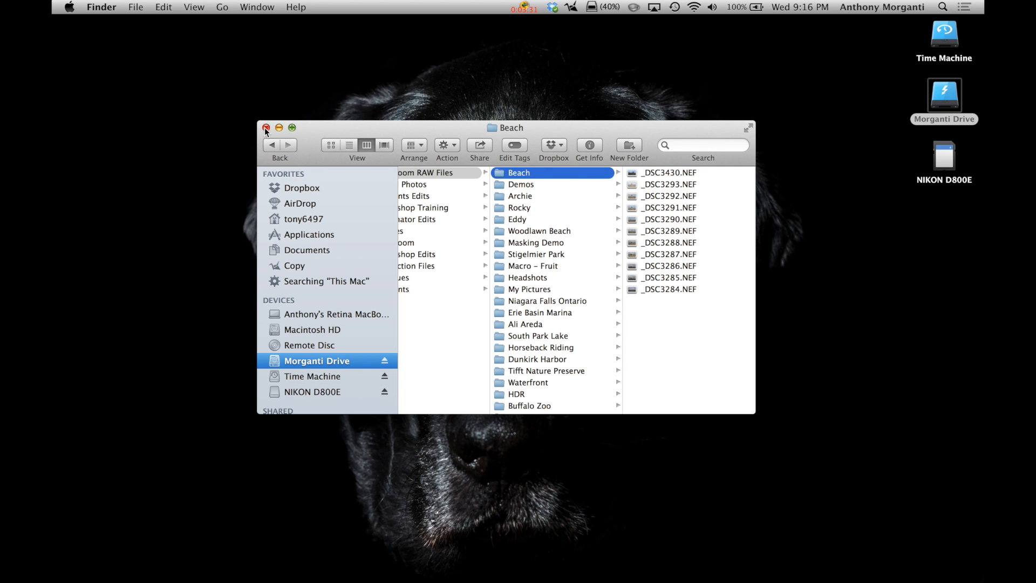
pyautogui.press('super+w')
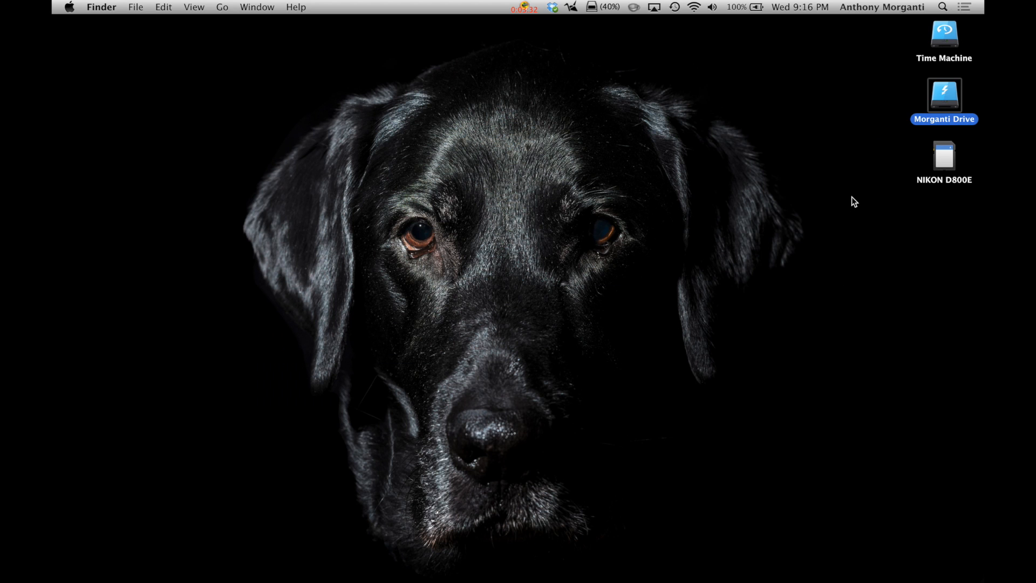
pyautogui.rightClick(948, 160)
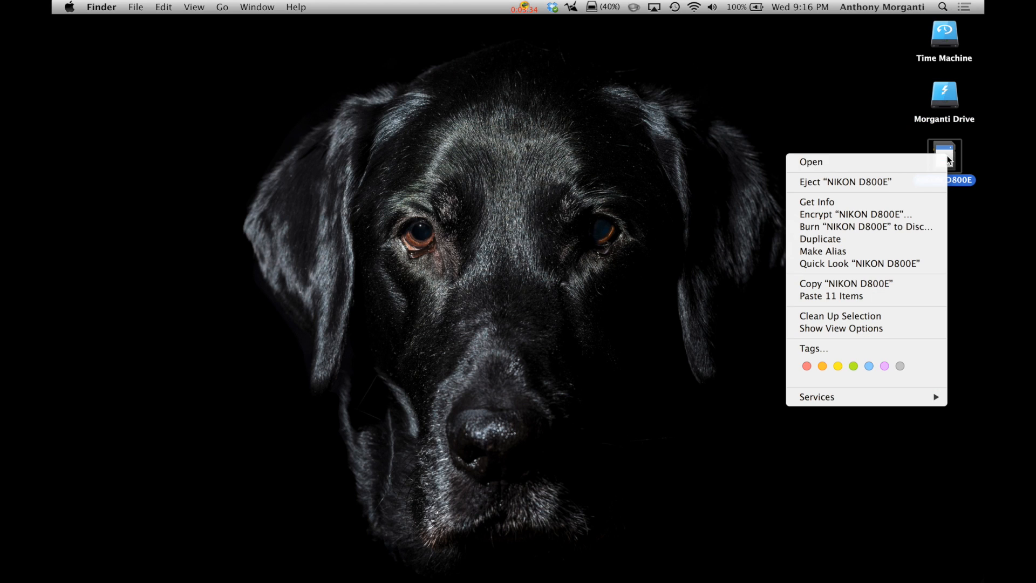
pyautogui.click(881, 179)
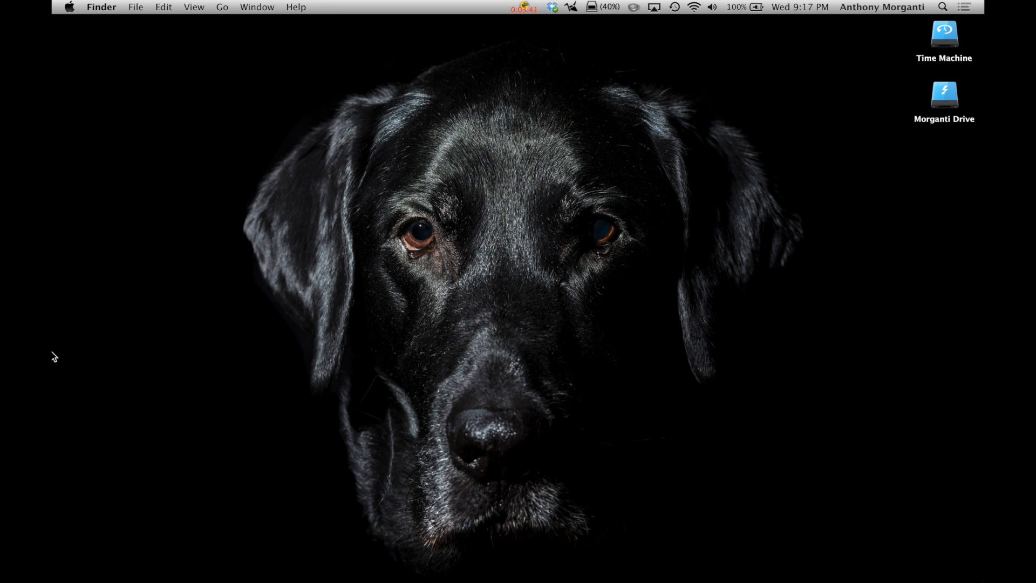
# Step: Switch to Lightroom and start a photo import with the Beach folder as the source
pyautogui.moveTo(53, 354)
pyautogui.click(67, 427)
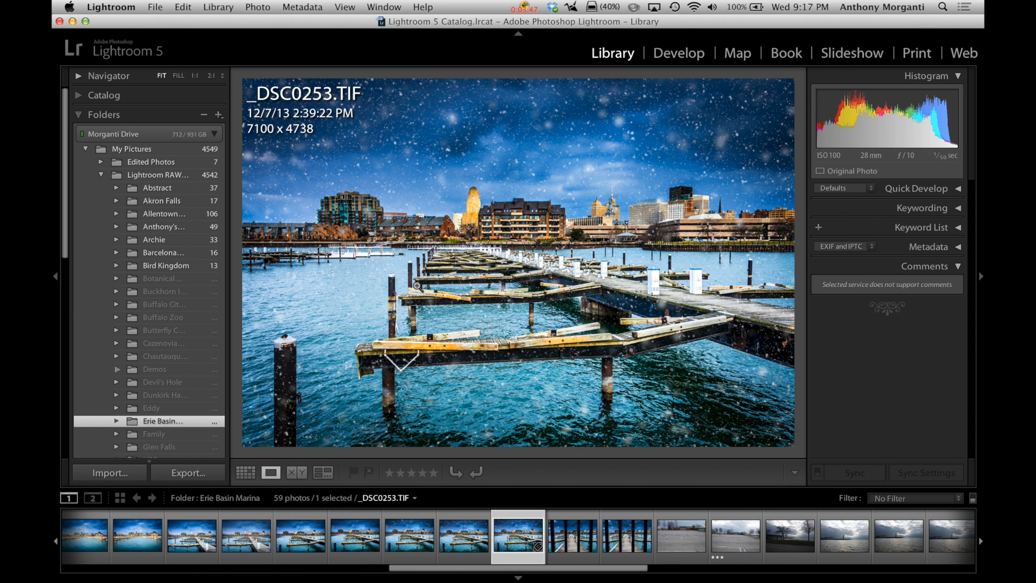
pyautogui.click(155, 7)
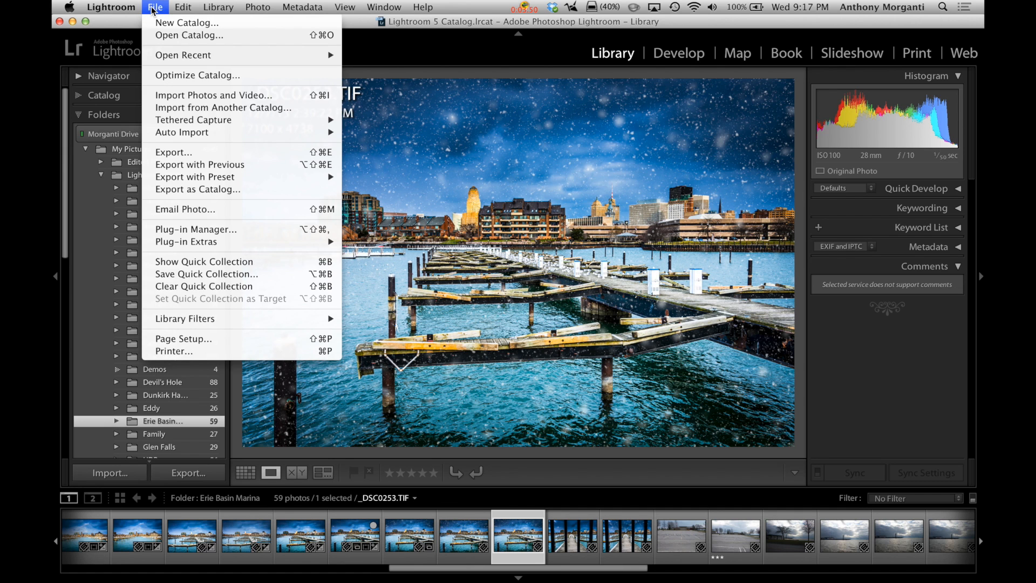
pyautogui.click(179, 95)
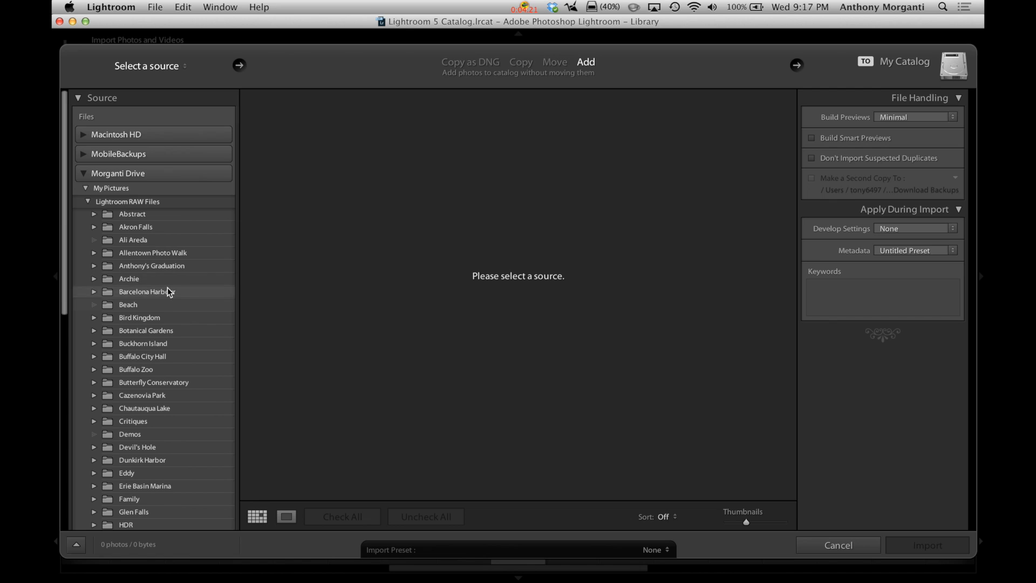
pyautogui.click(129, 306)
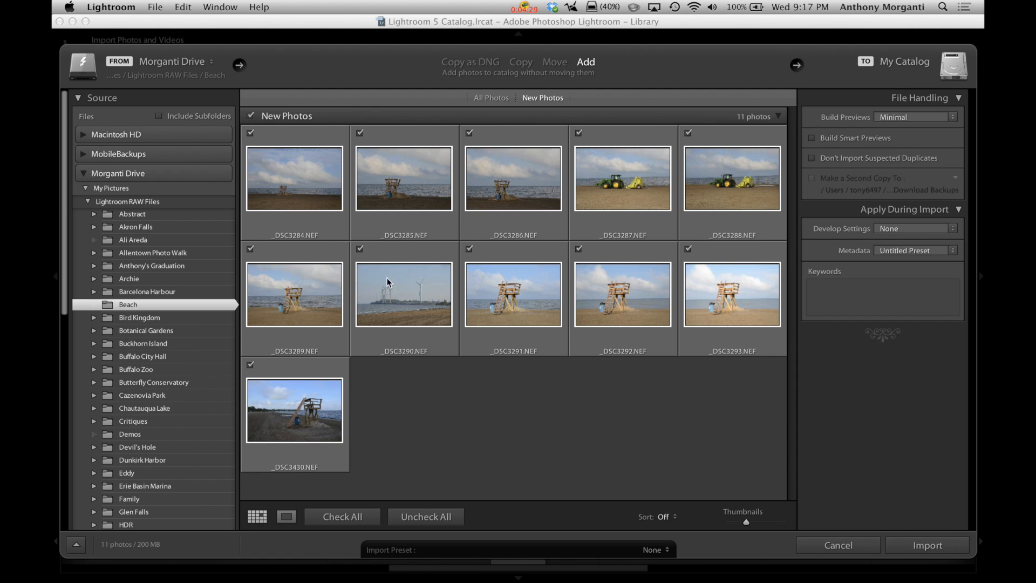
# Step: Exclude the tractor photos _DSC3288.NEF and _DSC3287.NEF from the import and include both again
pyautogui.click(688, 132)
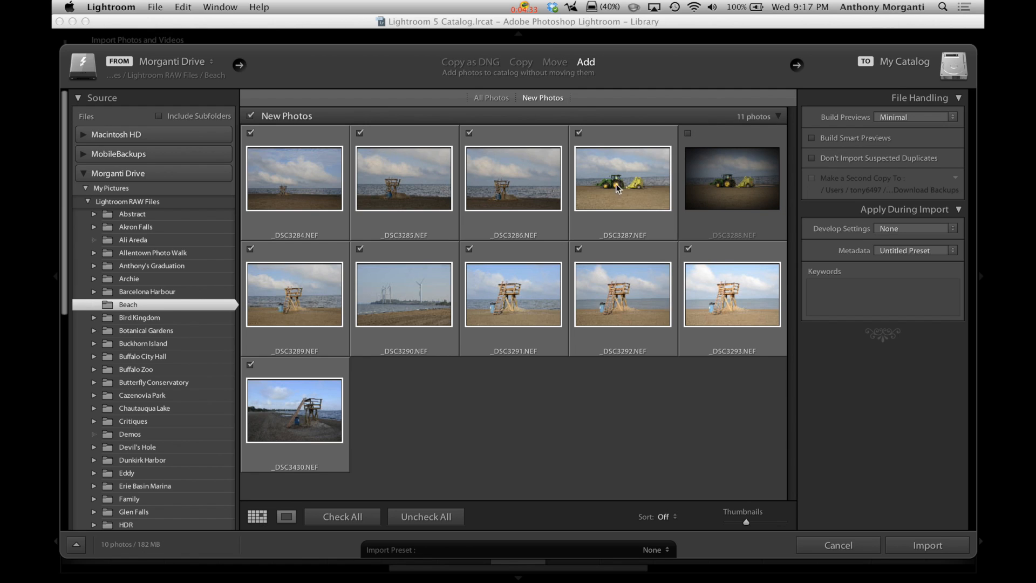
pyautogui.click(577, 132)
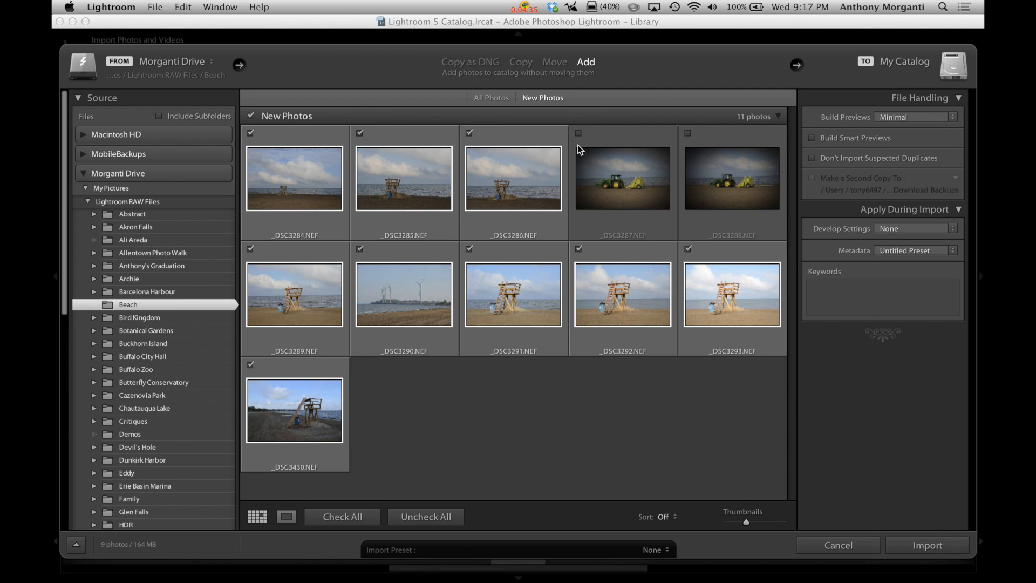
pyautogui.click(578, 133)
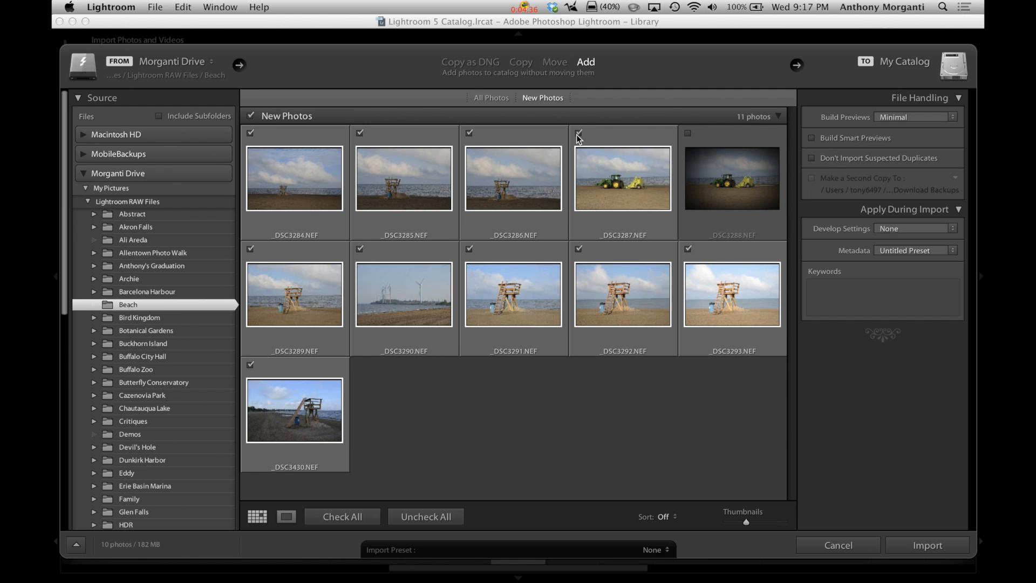
pyautogui.click(689, 133)
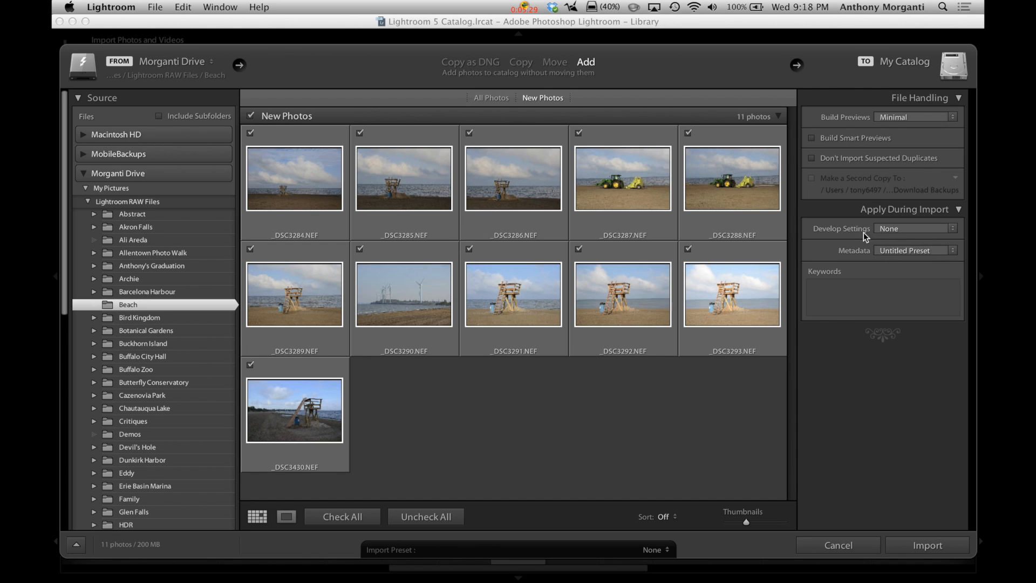
# Step: Review the Develop Settings presets offered for the import and choose Untitled Preset for the metadata
pyautogui.click(953, 229)
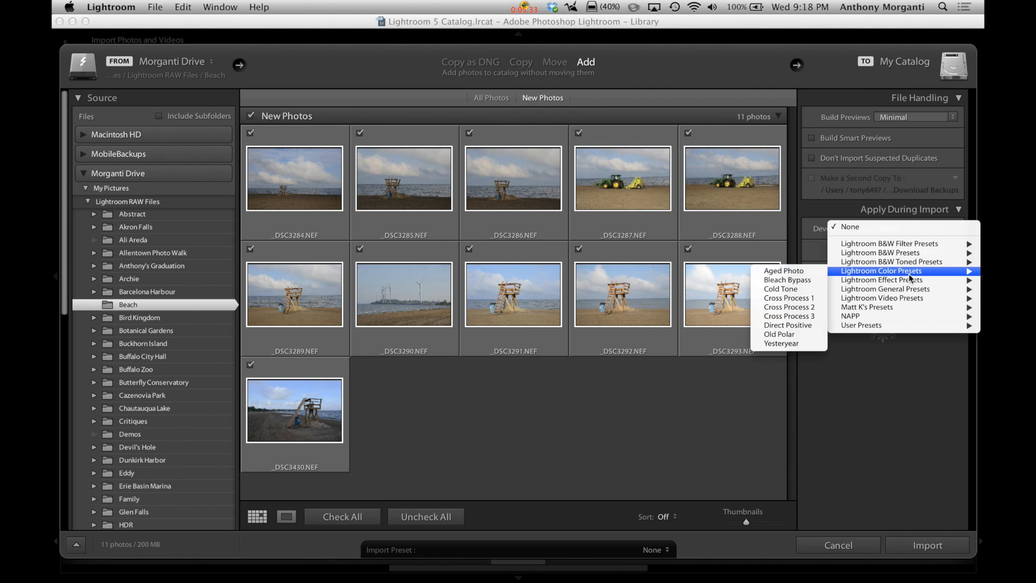
pyautogui.moveTo(899, 308)
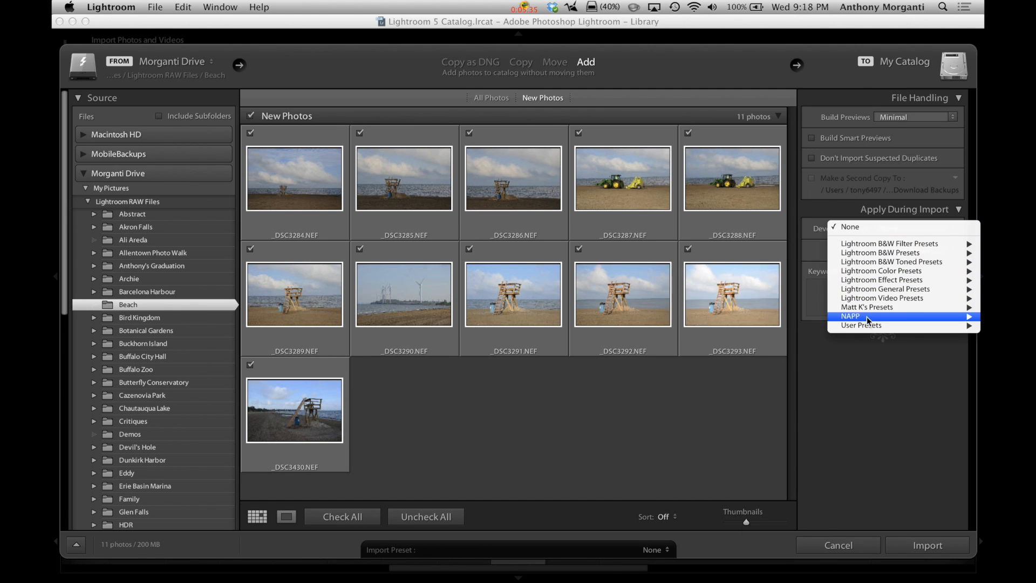
pyautogui.click(919, 208)
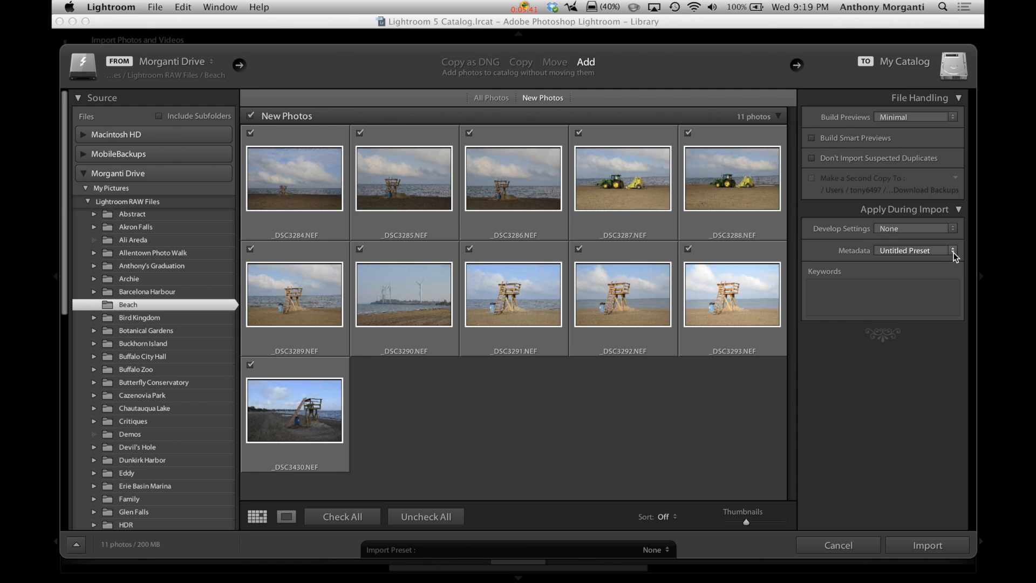
pyautogui.click(953, 252)
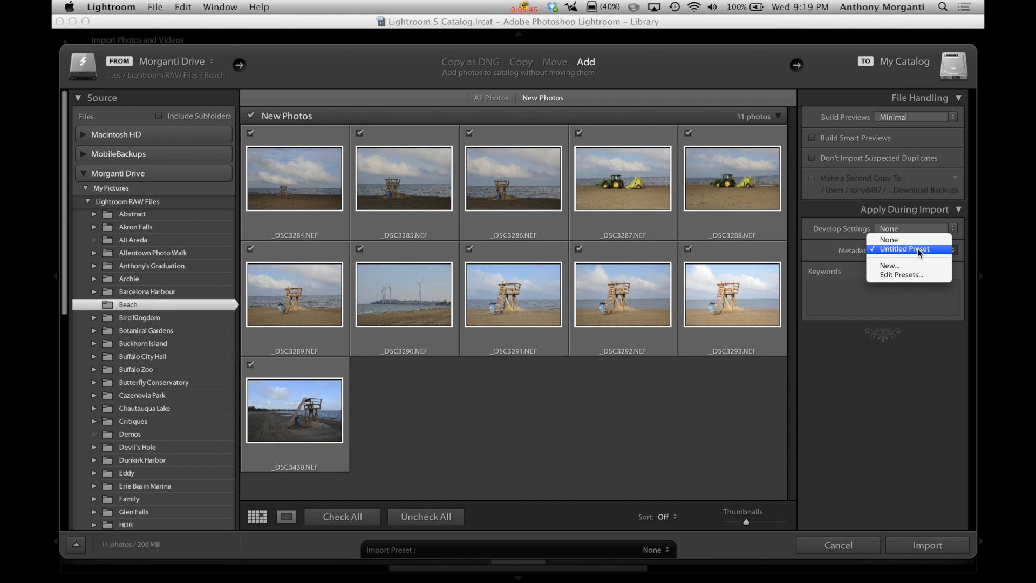
pyautogui.click(918, 252)
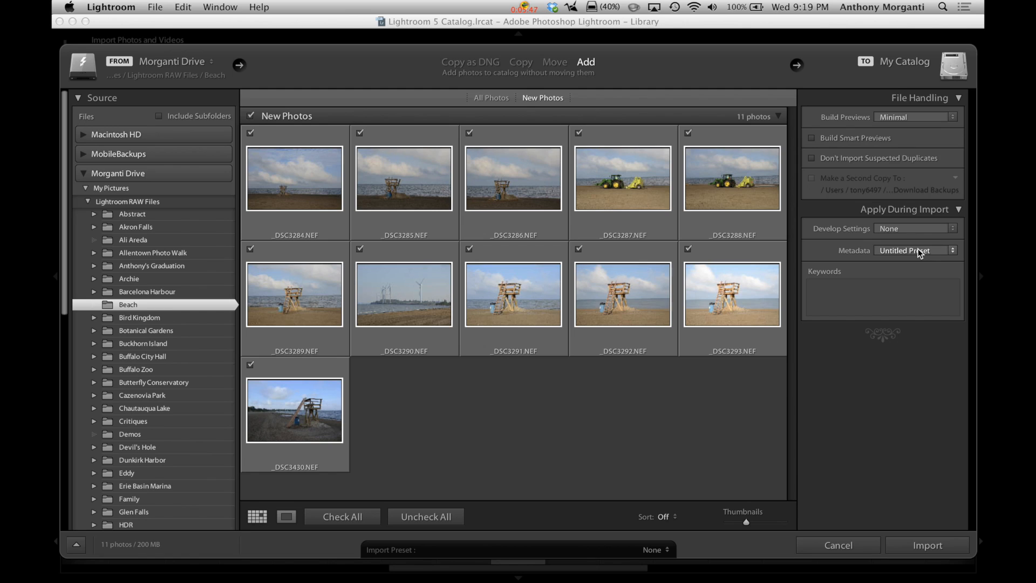
# Step: Enter the import keywords "beach, woodlawn beach, lake erie, water, sand" and import the checked Beach photos into the catalog
pyautogui.click(874, 286)
pyautogui.write('Beach, wo')
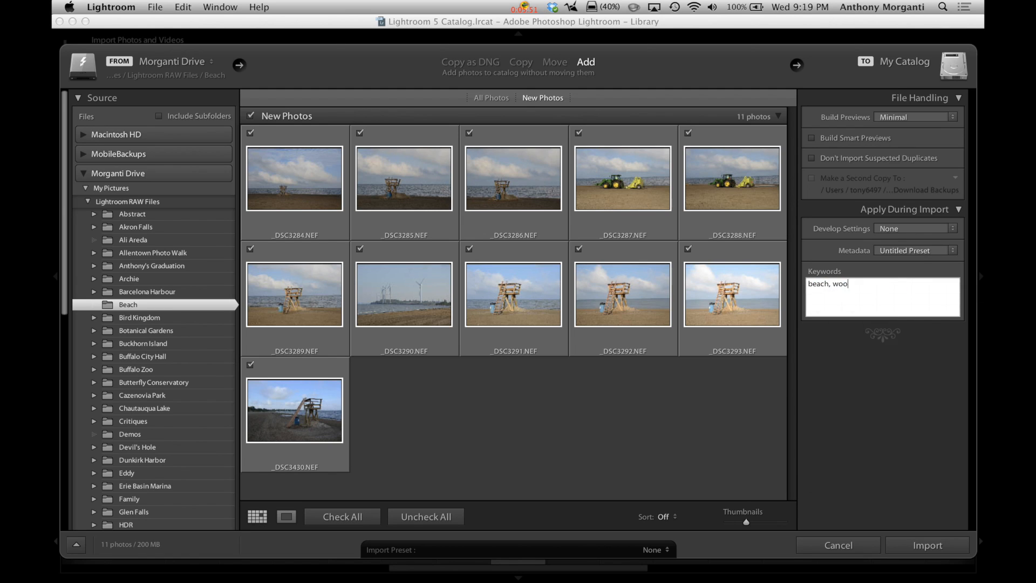
pyautogui.write('odlawn beach')
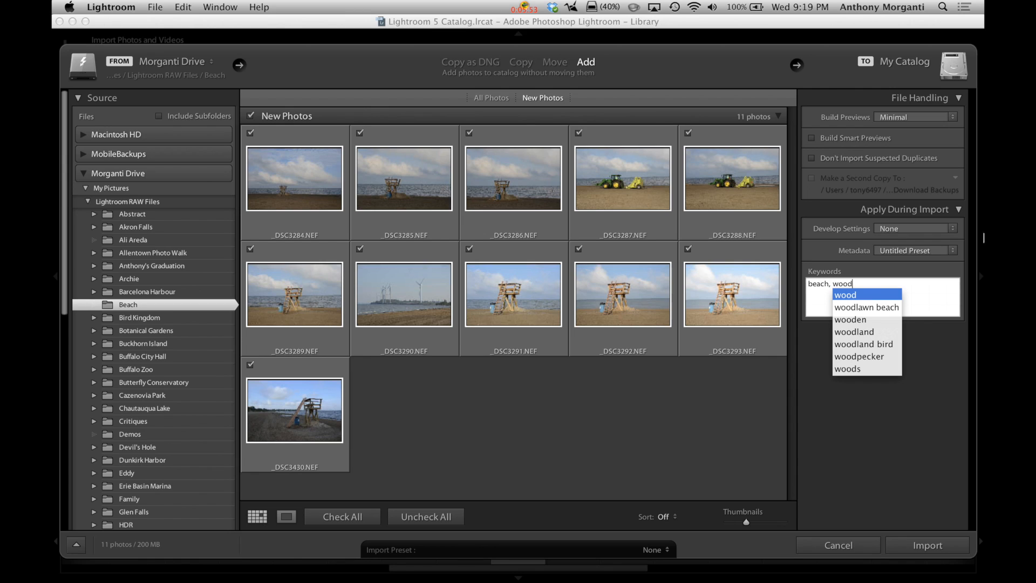
pyautogui.click(887, 307)
pyautogui.write(',')
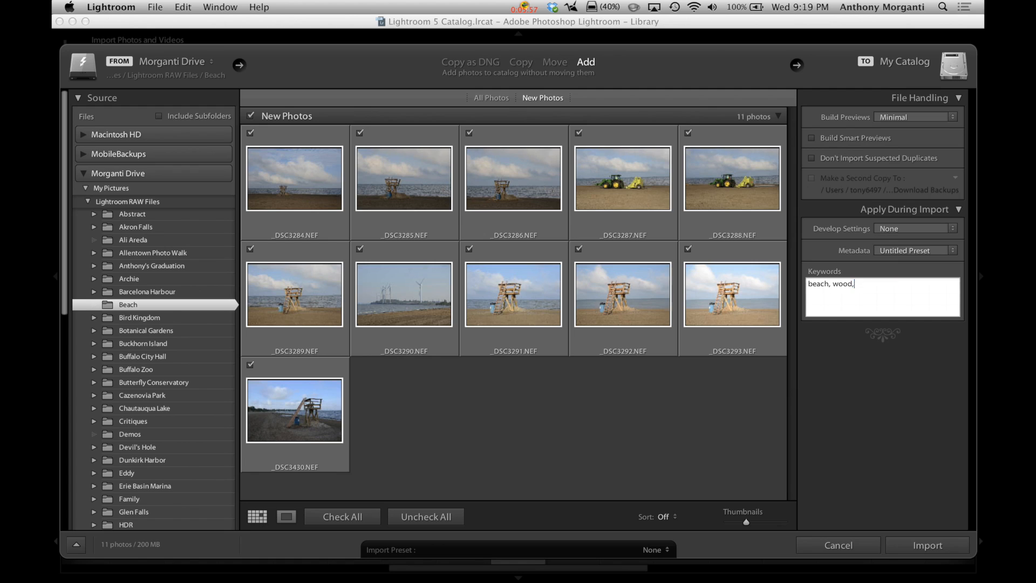
pyautogui.press('BackSpace')
pyautogui.write('dlaw')
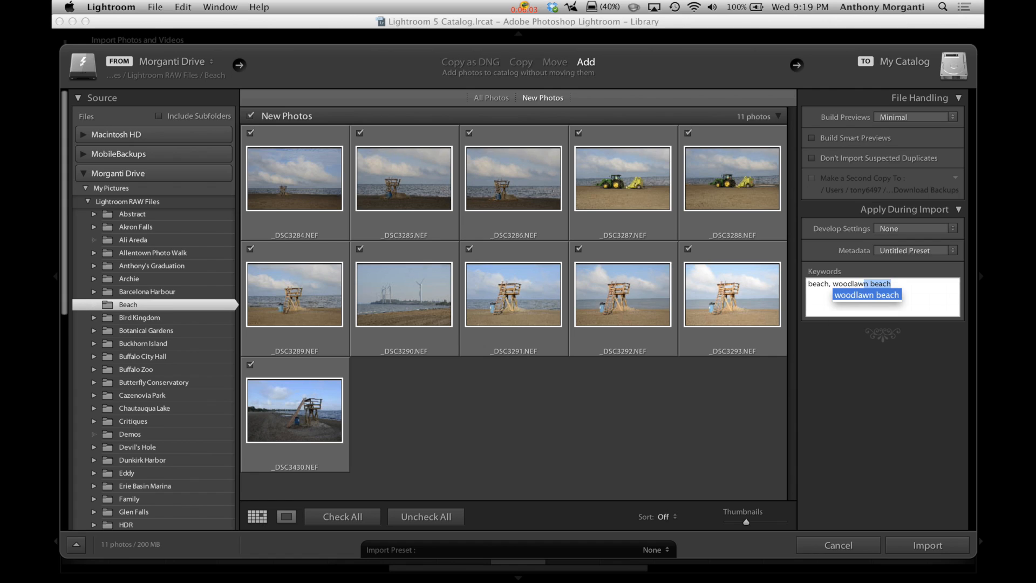
pyautogui.write('n beach, ')
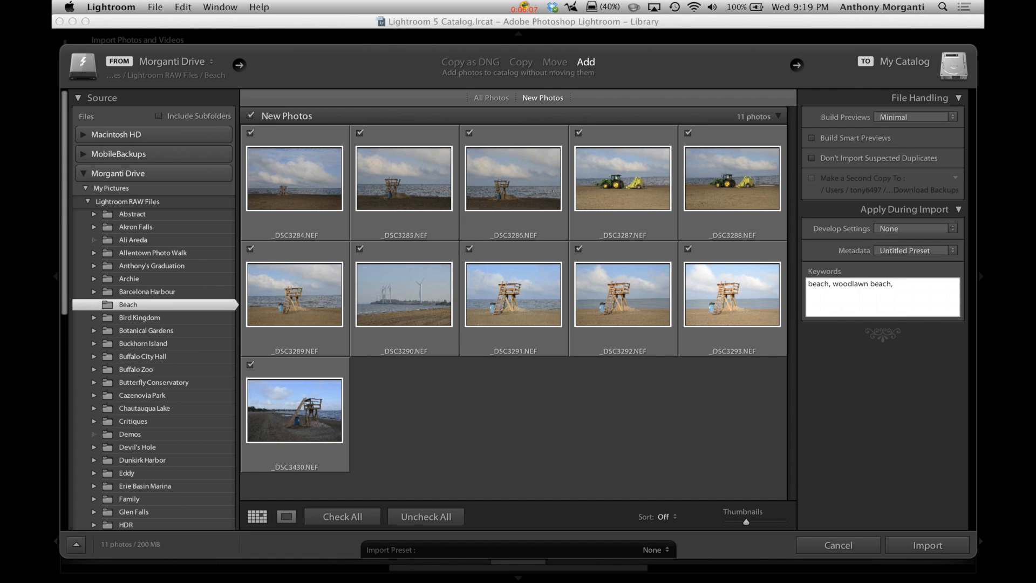
pyautogui.write('lake erie, water, sand')
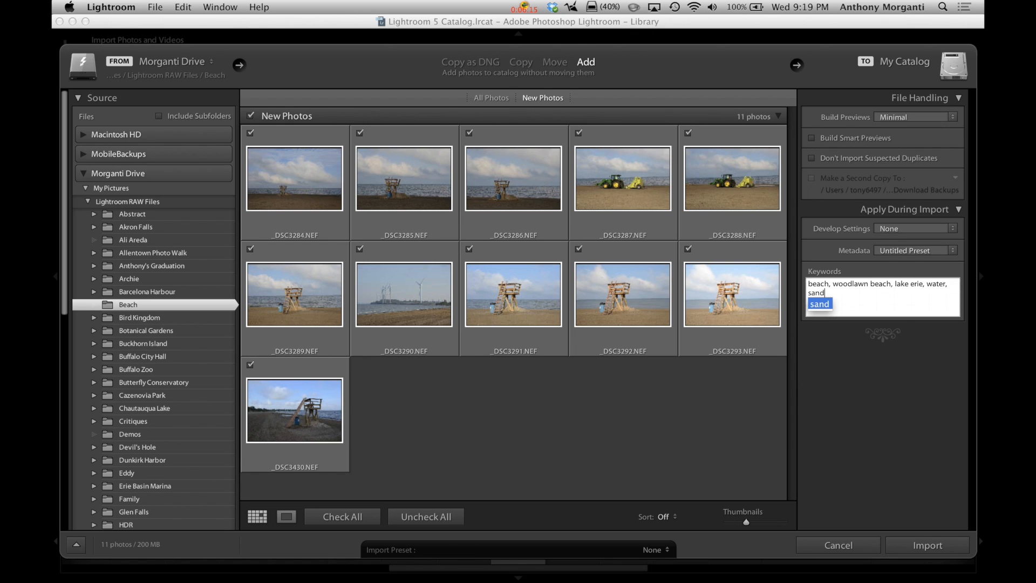
pyautogui.press('Return')
pyautogui.press('Tab')
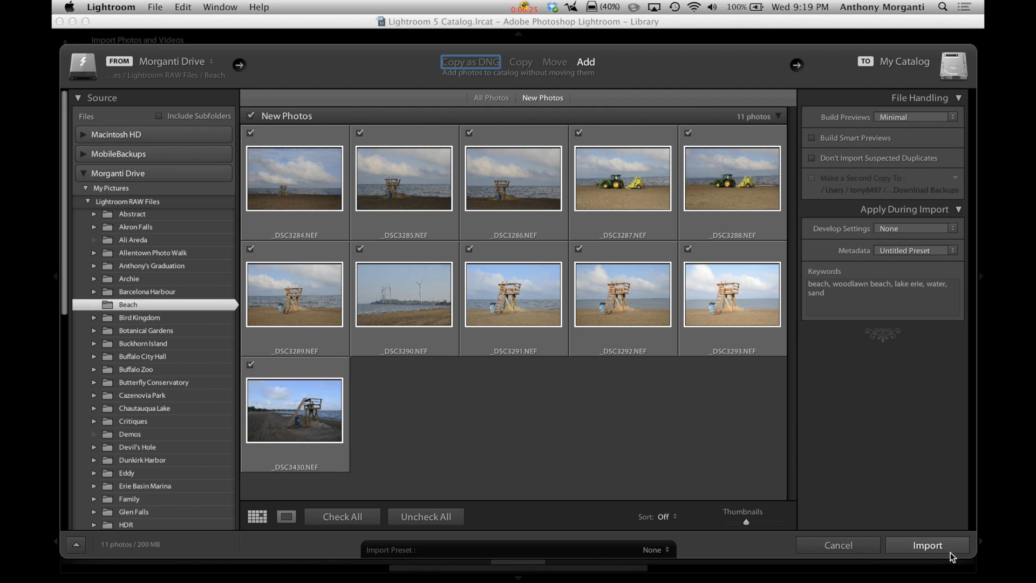
pyautogui.click(928, 546)
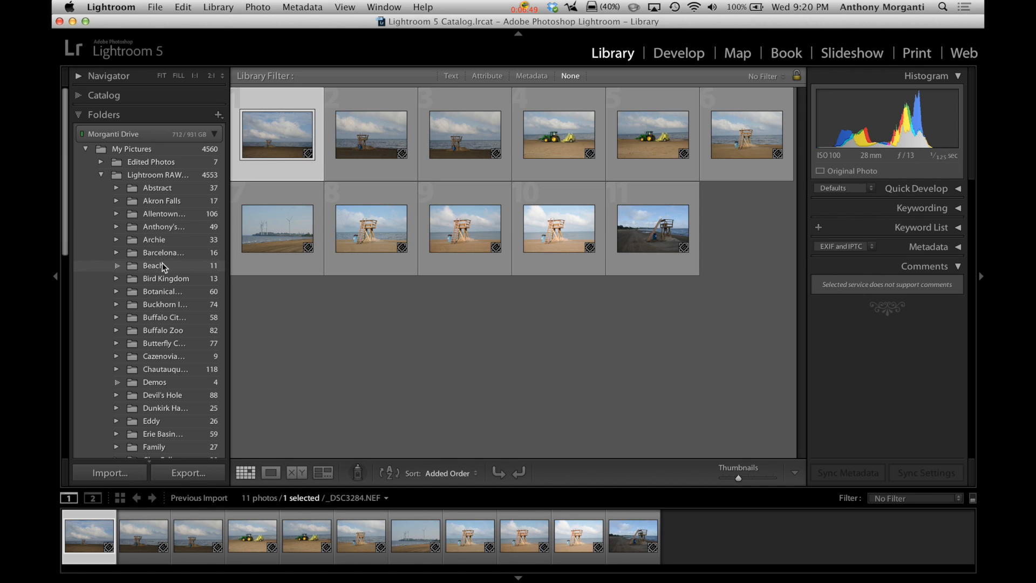
# Step: Show the Beach folder's photos and move _DSC3284.NEF to the second place in the grid and back to first
pyautogui.click(154, 266)
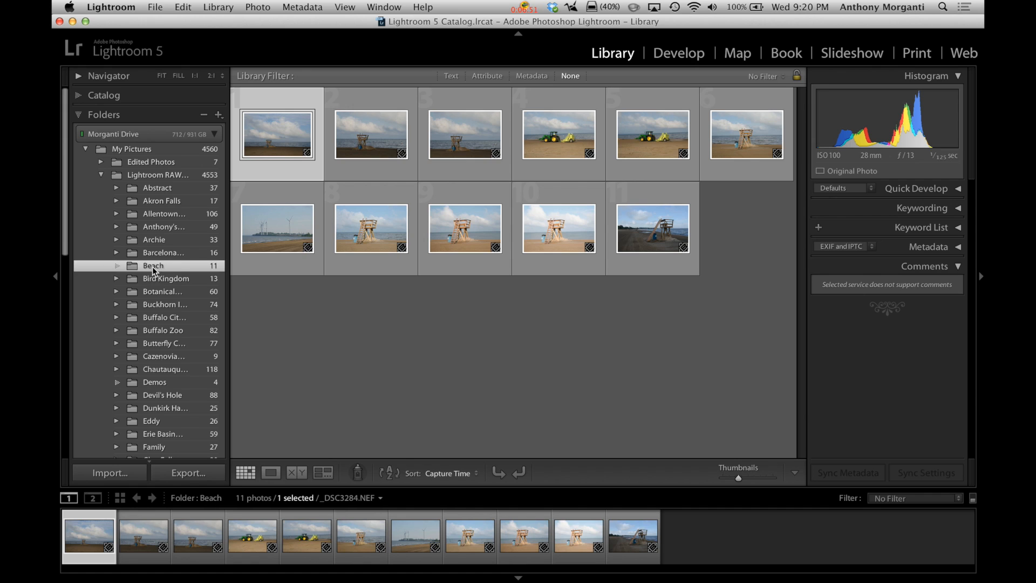
pyautogui.click(284, 129)
pyautogui.moveTo(284, 129); pyautogui.dragTo(356, 135)
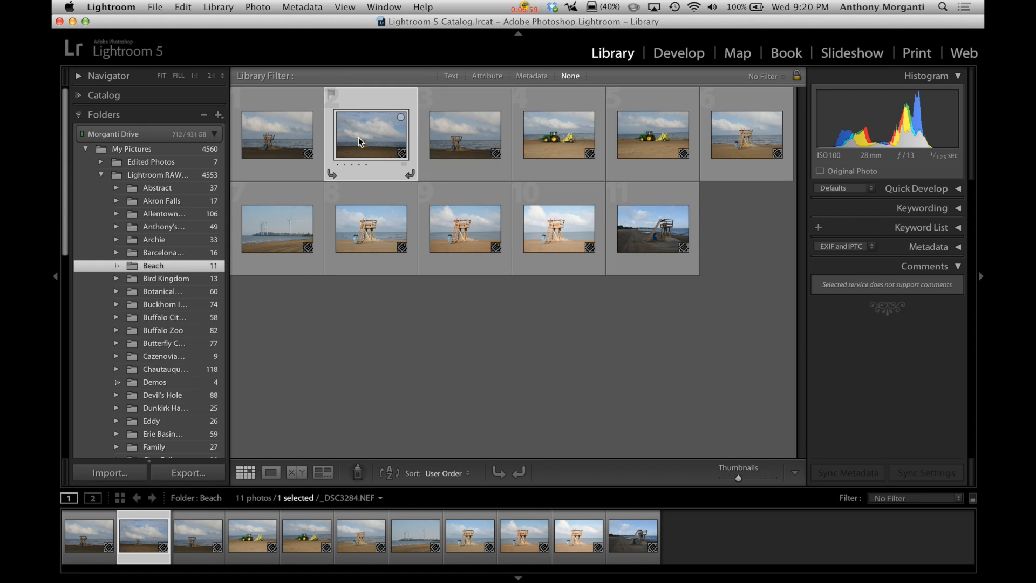
pyautogui.moveTo(372, 137); pyautogui.dragTo(251, 143)
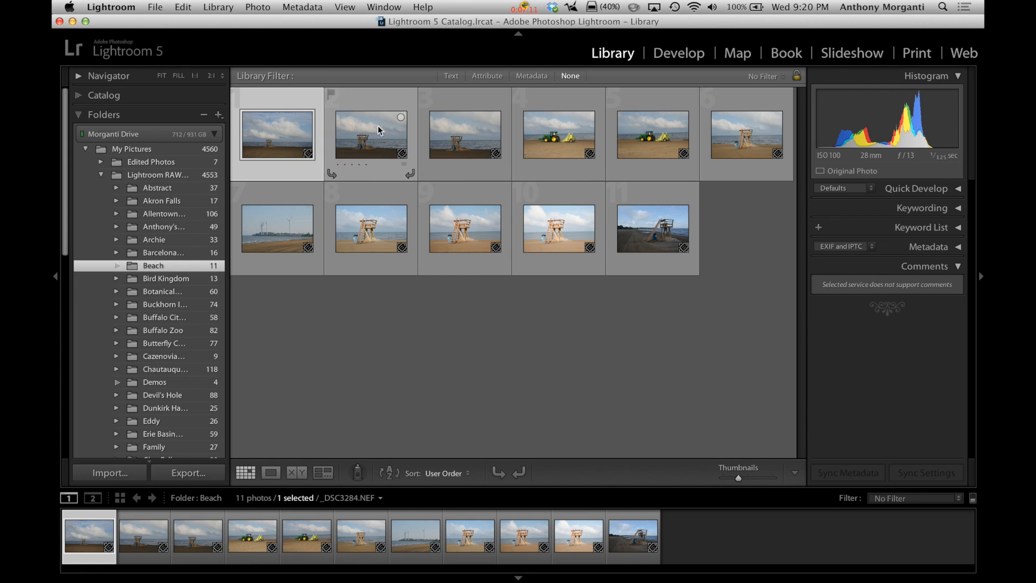
# Step: Switch between Grid and Loupe view, ending with _DSC3284.NEF in Loupe view and the side panels hidden
pyautogui.click(271, 473)
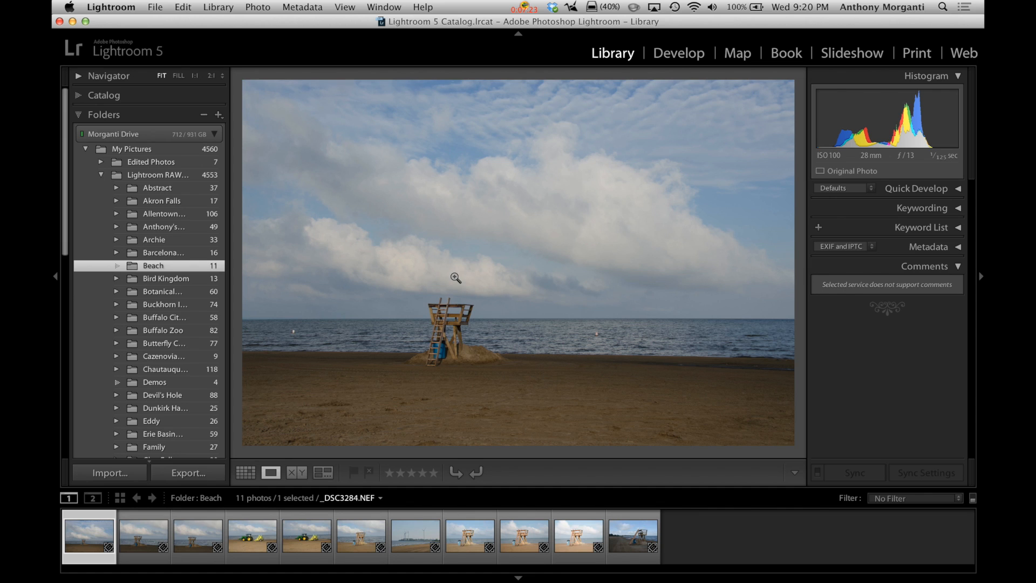
pyautogui.click(245, 474)
pyautogui.press('e')
pyautogui.press('Tab')
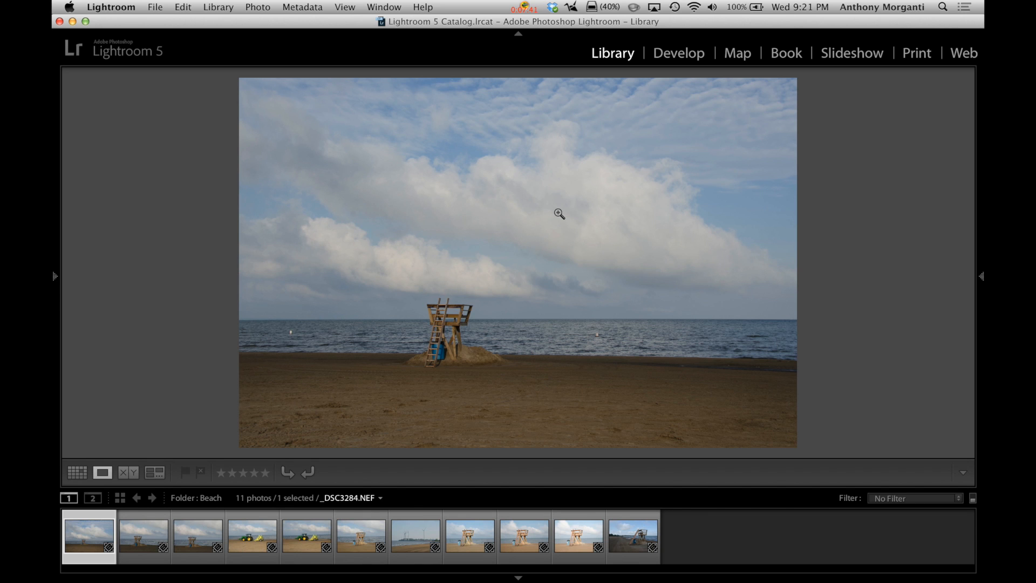
pyautogui.press('Tab')
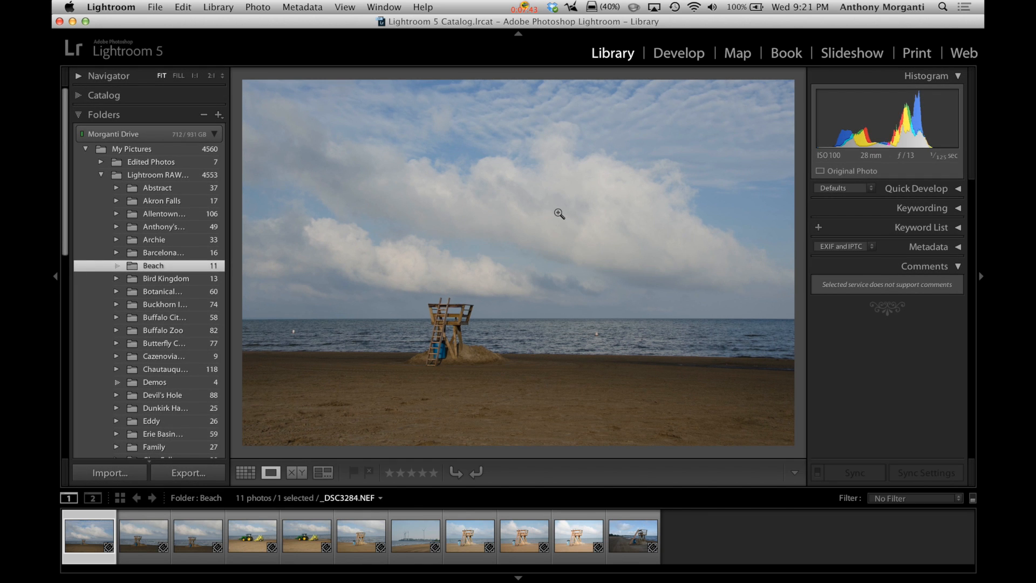
pyautogui.press('Tab')
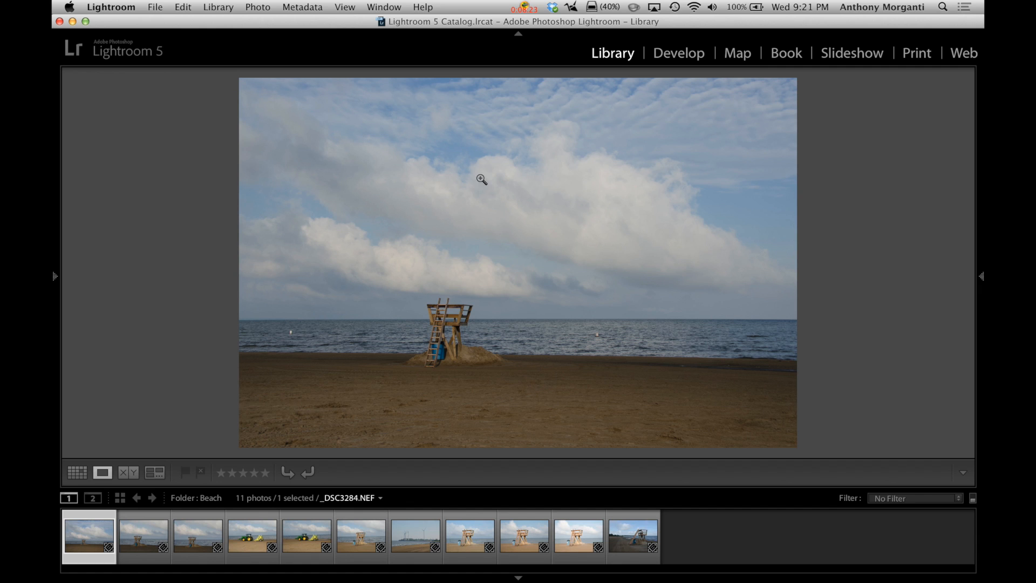
# Step: Check the Auto Advance setting and flag the first three beach photos, _DSC3284.NEF to _DSC3286.NEF, as picks
pyautogui.click(258, 7)
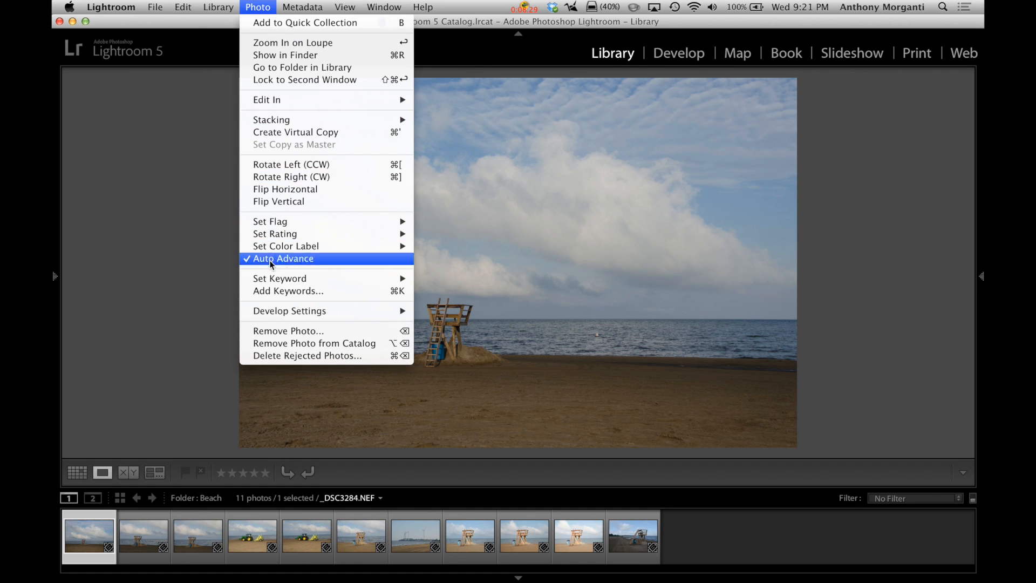
pyautogui.click(262, 14)
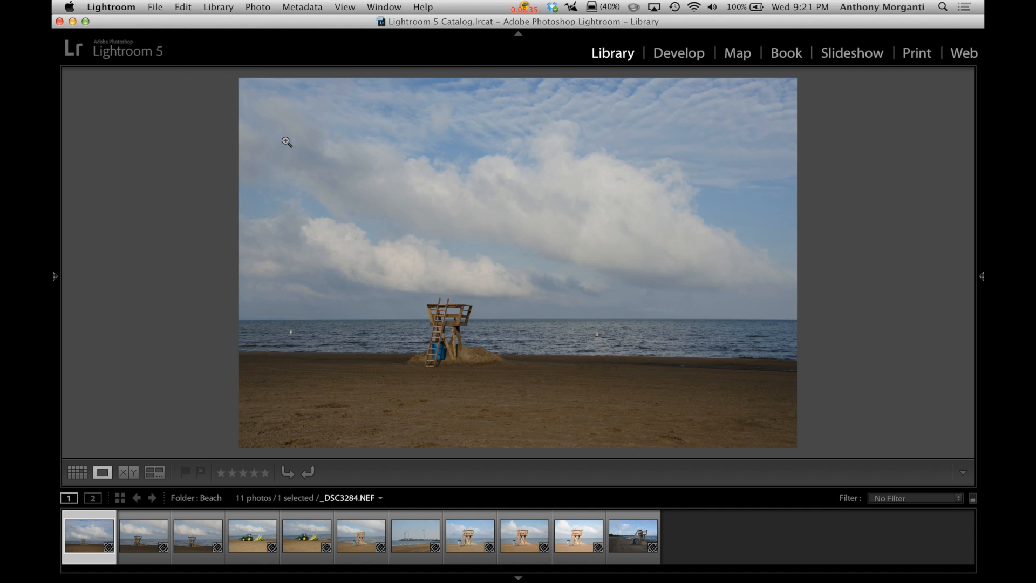
pyautogui.press('p')
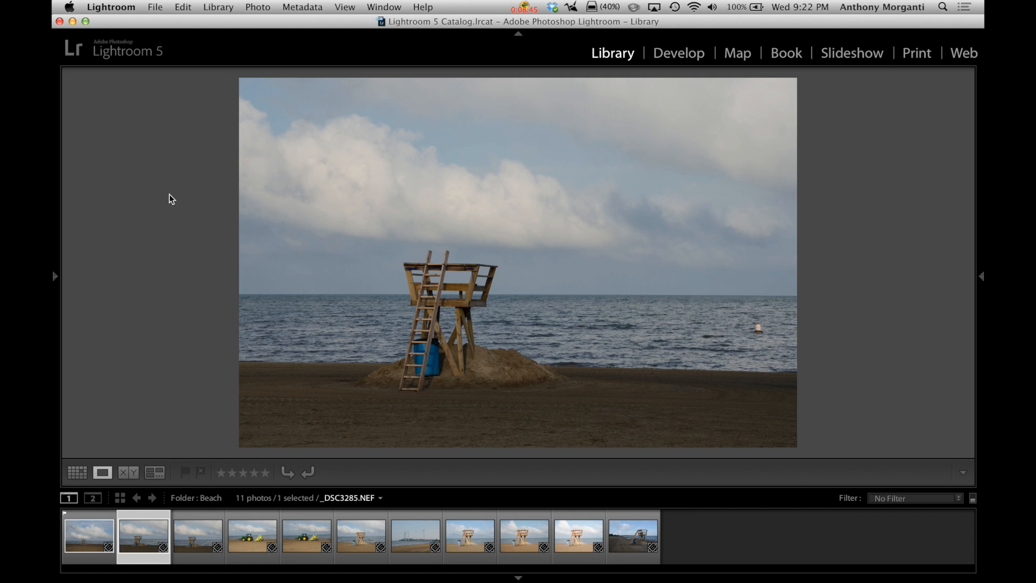
pyautogui.press('p')
pyautogui.press('p')
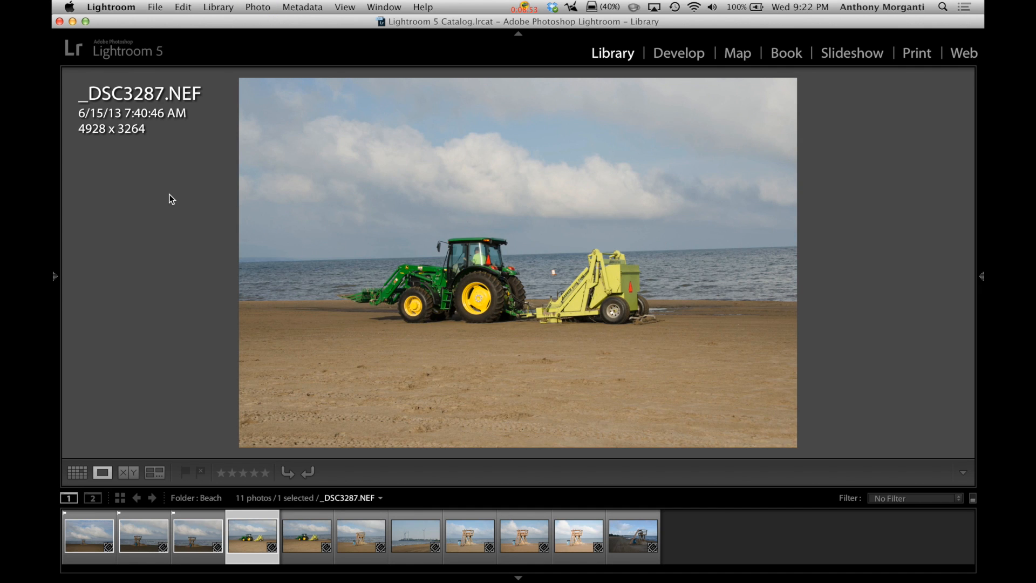
# Step: Reject tractor photos _DSC3287.NEF and _DSC3288.NEF and wind turbine photo _DSC3290.NEF, and flag _DSC3289.NEF as a pick
pyautogui.press('x')
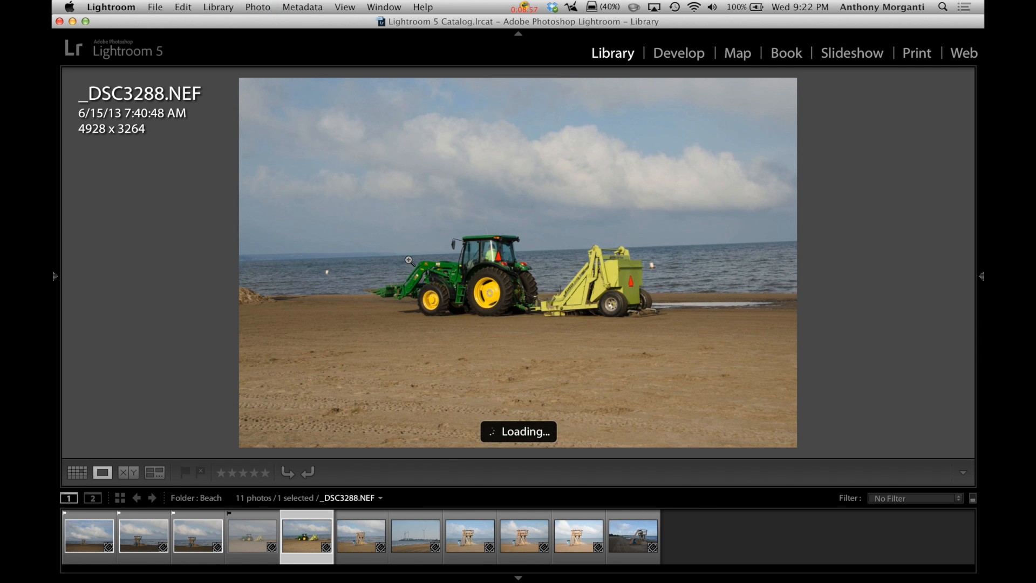
pyautogui.press('x')
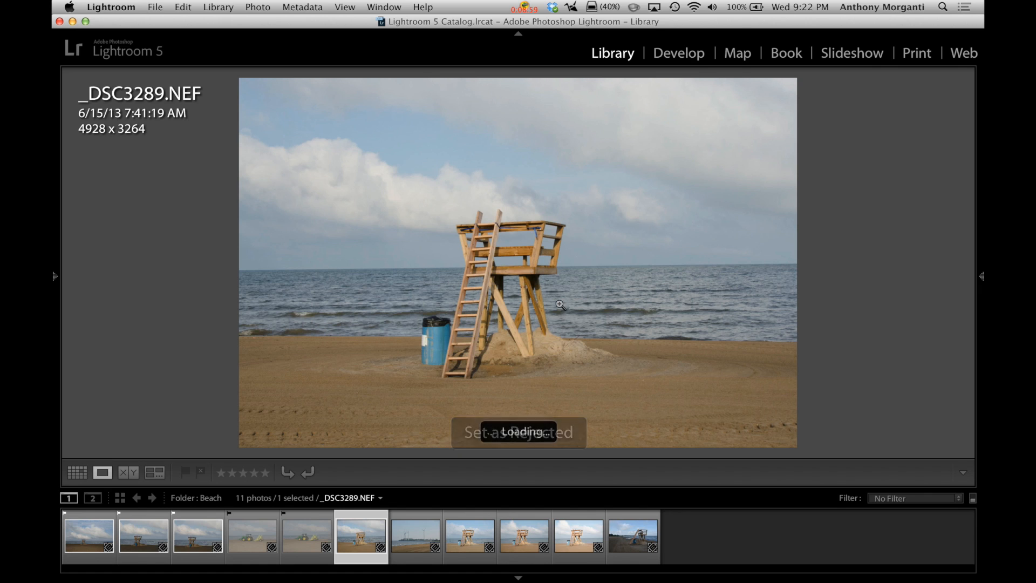
pyautogui.press('p')
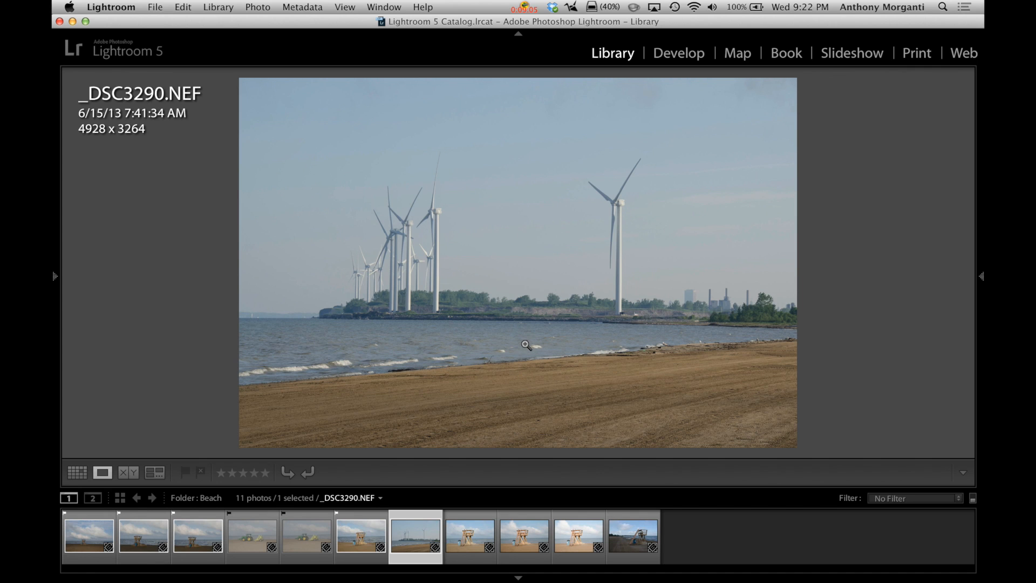
pyautogui.press('x')
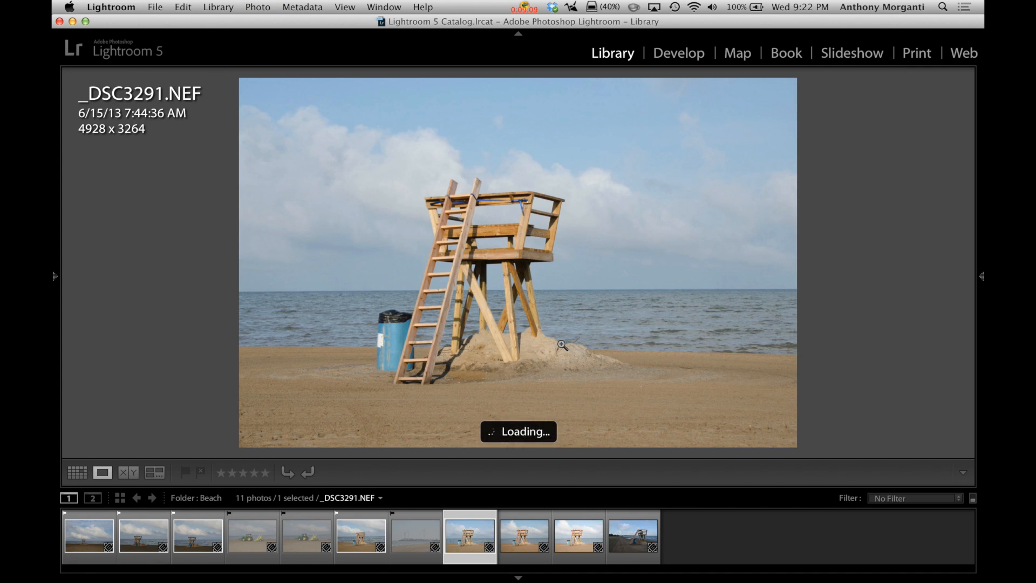
# Step: Flag _DSC3291.NEF, _DSC3293.NEF and _DSC3430.NEF as picks, and flag then unflag _DSC3292.NEF
pyautogui.press('p')
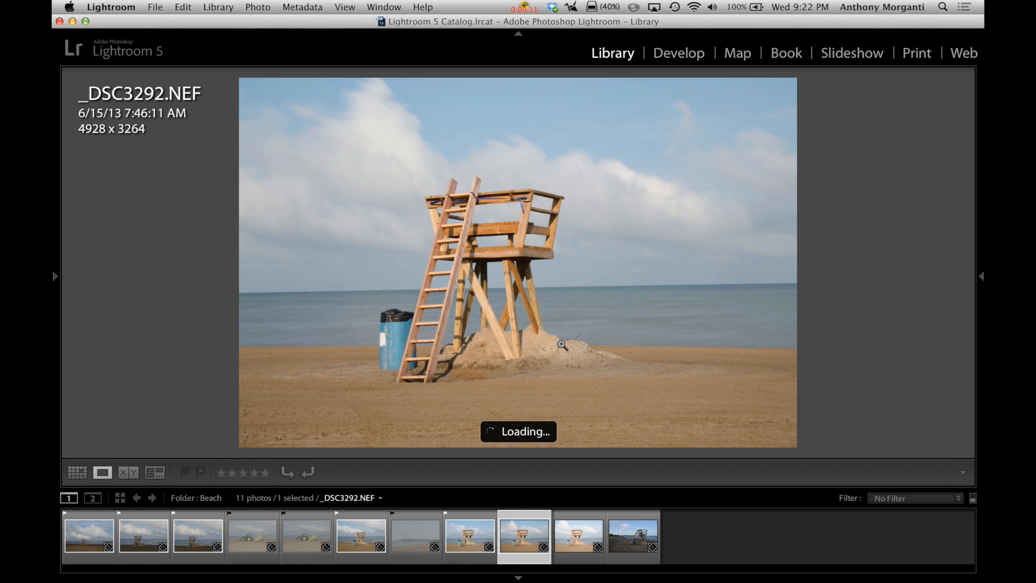
pyautogui.press('p')
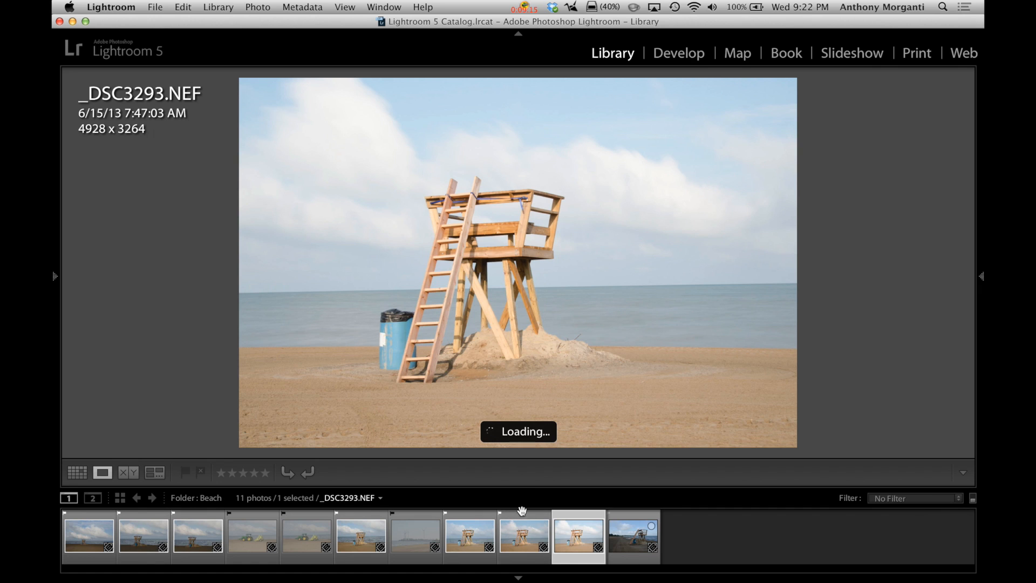
pyautogui.click(517, 529)
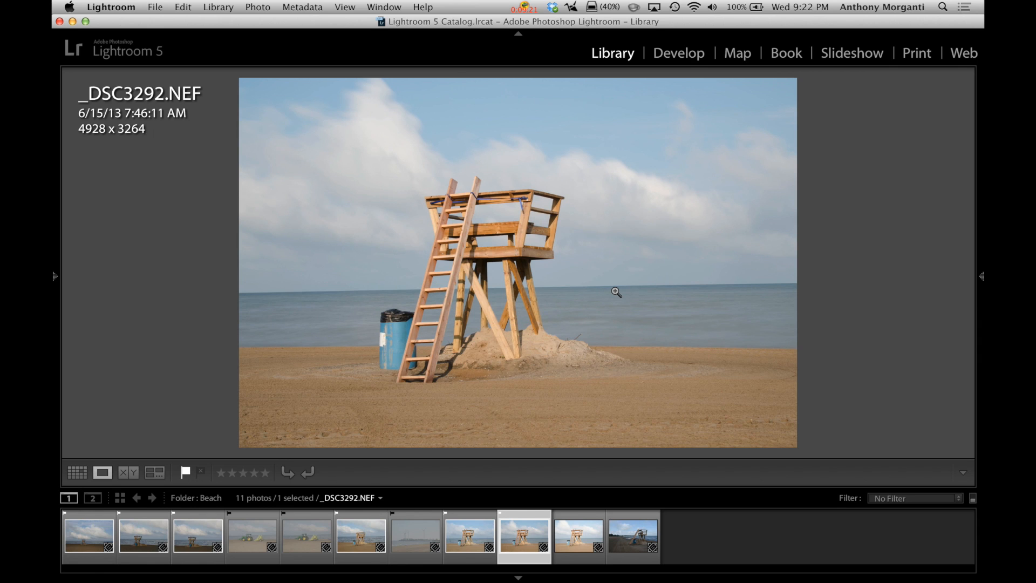
pyautogui.press('u')
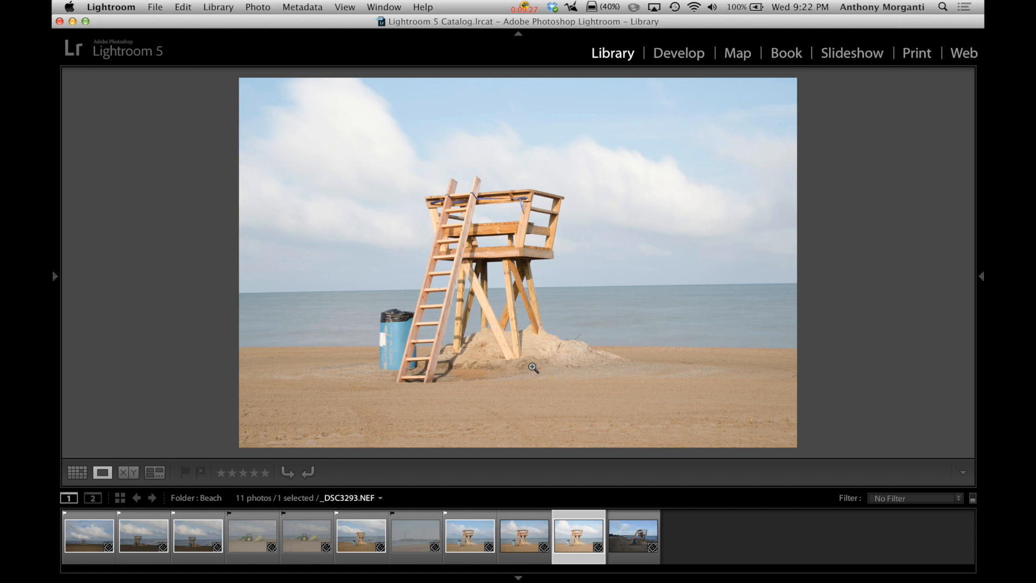
pyautogui.press('p')
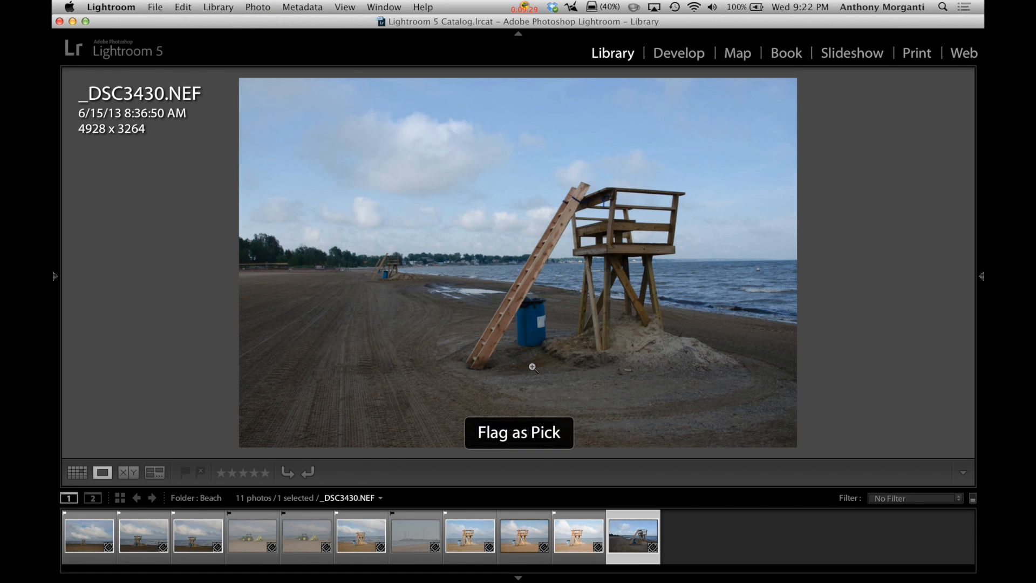
pyautogui.press('p')
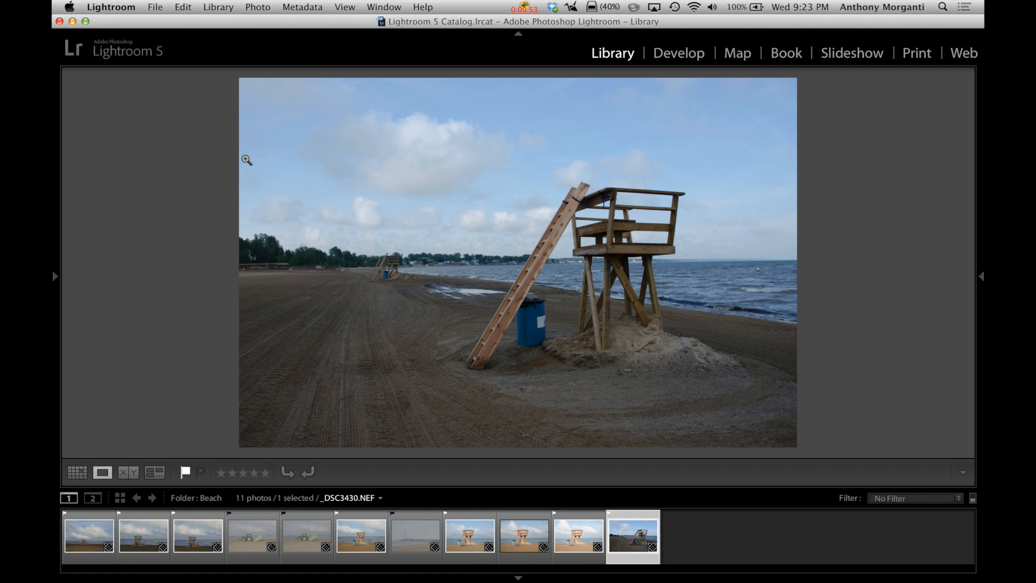
# Step: Delete the rejected Beach photos from disk as well as from the catalog
pyautogui.click(258, 7)
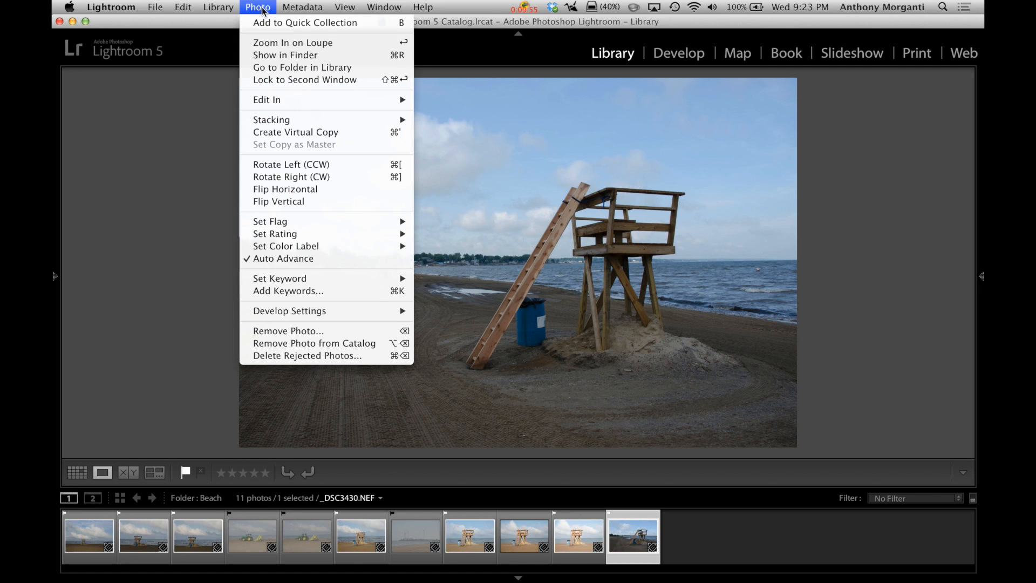
pyautogui.click(271, 356)
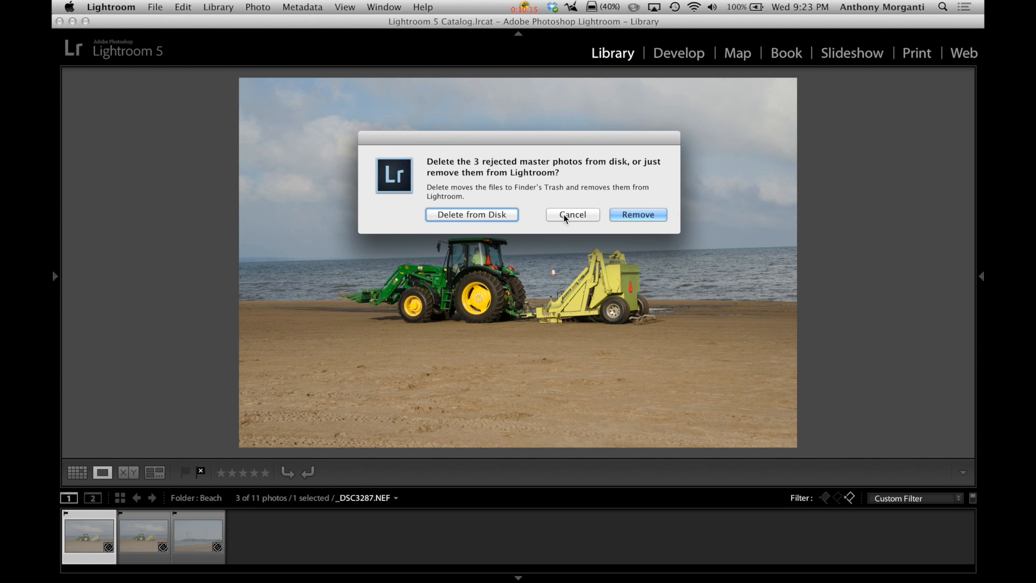
pyautogui.click(473, 216)
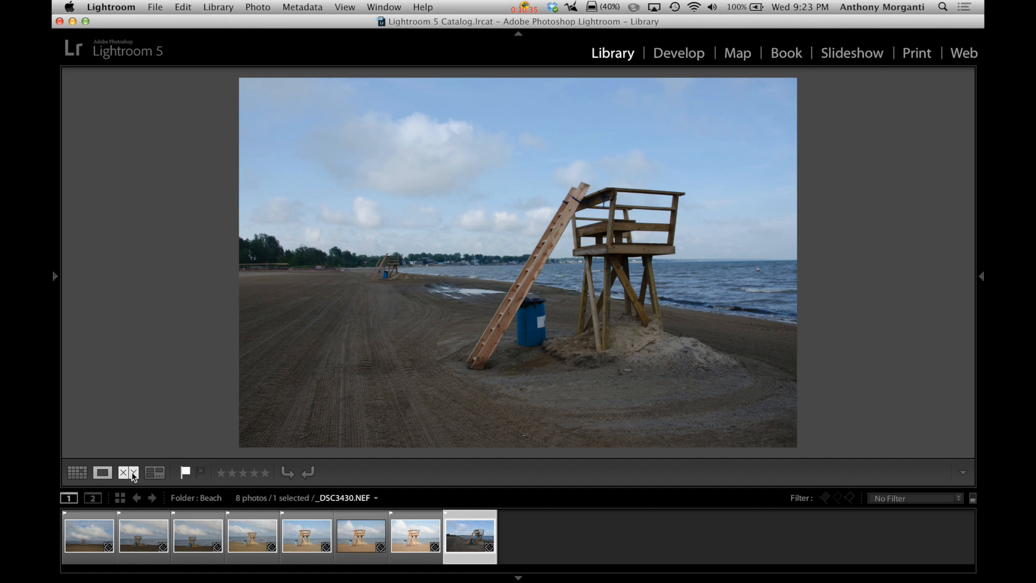
# Step: Compare _DSC3284.NEF as the Select with _DSC3285.NEF as the Candidate in Compare view
pyautogui.click(94, 538)
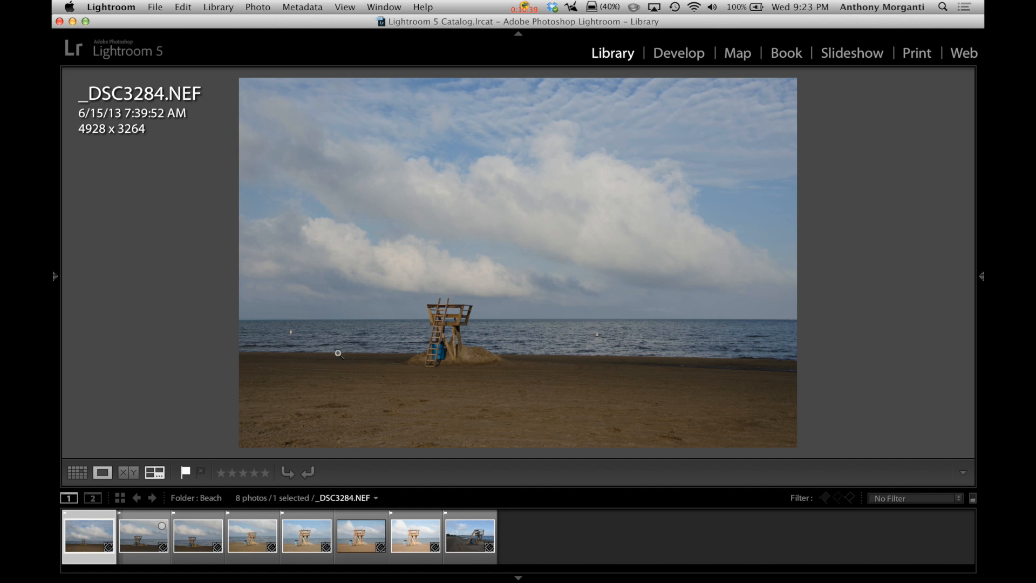
pyautogui.click(125, 471)
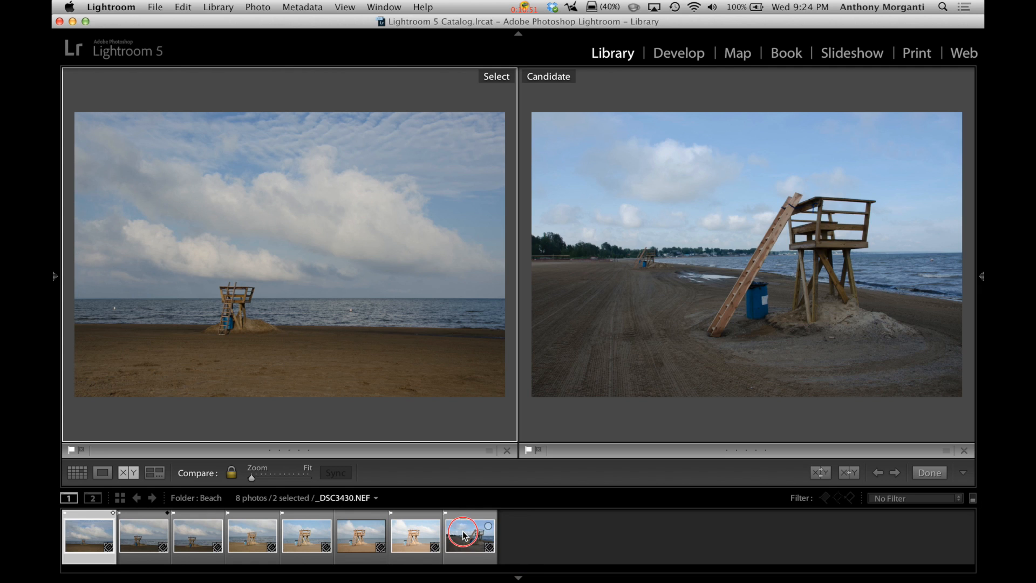
pyautogui.click(145, 559)
pyautogui.click(139, 555)
pyautogui.click(85, 555)
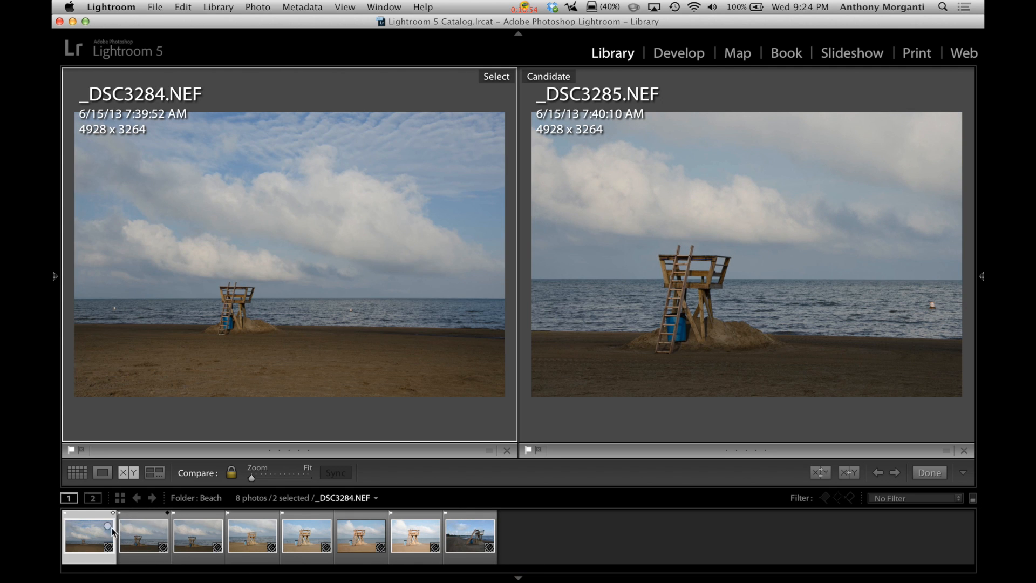
pyautogui.click(143, 526)
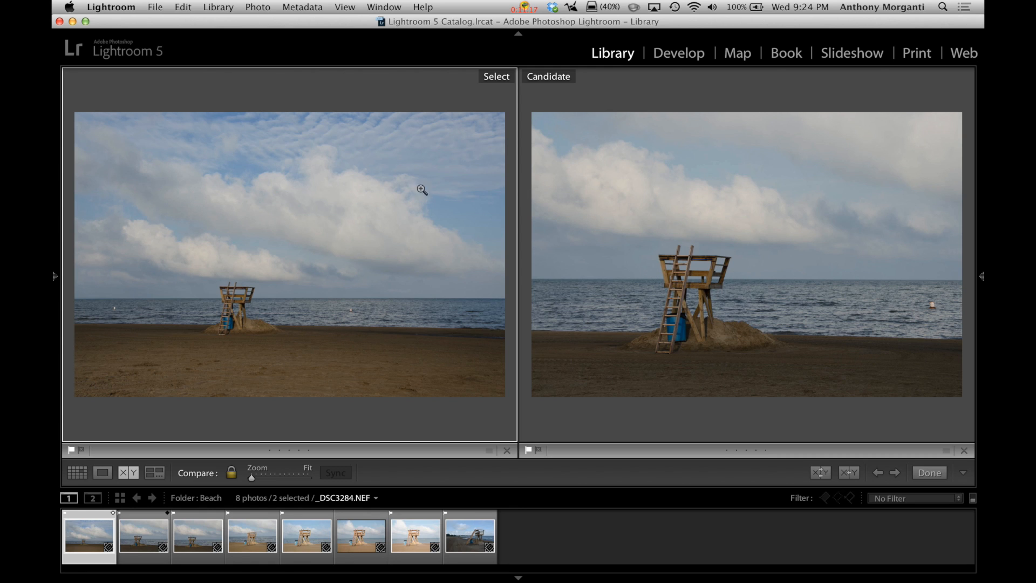
# Step: Swap the Select and Candidate photos and swap them back, and promote the Candidate to Select twice, up to _DSC3286.NEF
pyautogui.click(820, 473)
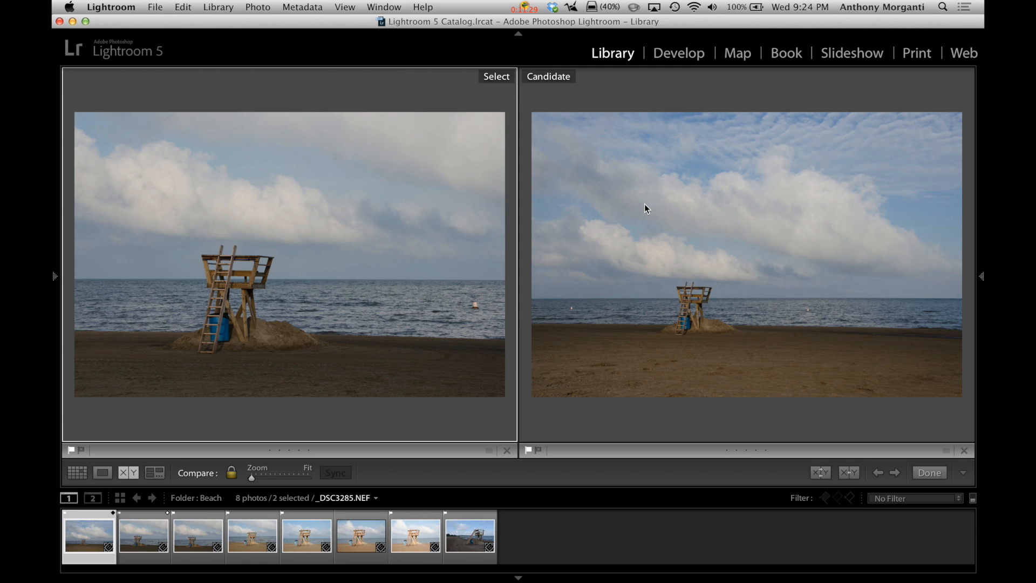
pyautogui.click(821, 472)
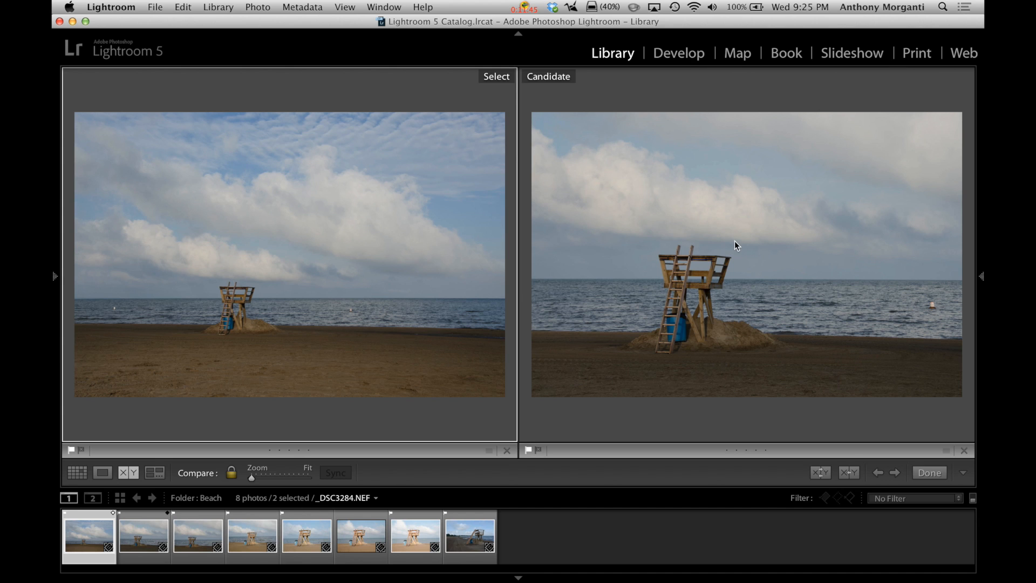
pyautogui.click(850, 473)
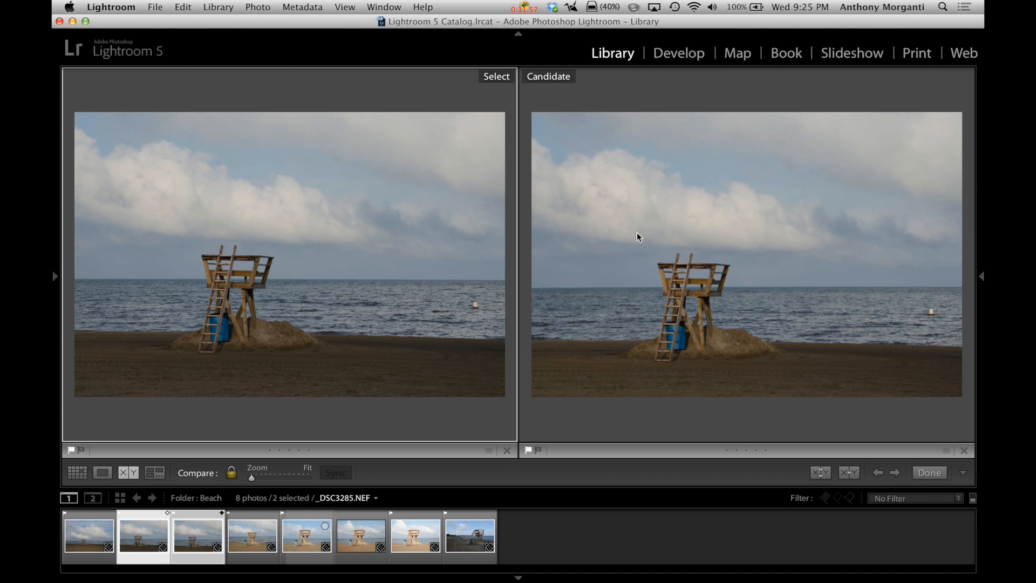
pyautogui.click(848, 473)
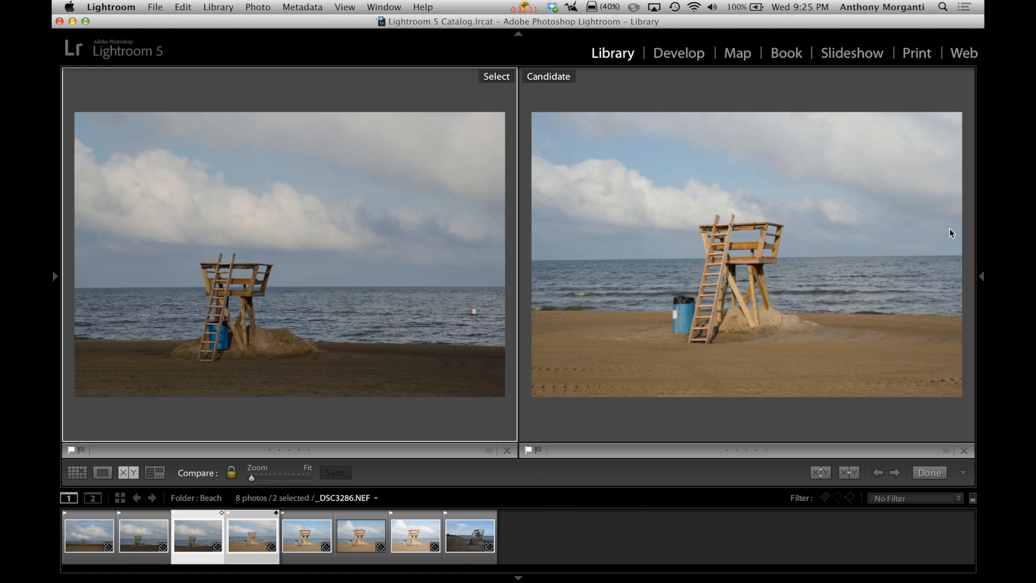
# Step: Compare _DSC3286.NEF with the following candidates one by one, up to _DSC3293.NEF
pyautogui.press('Right')
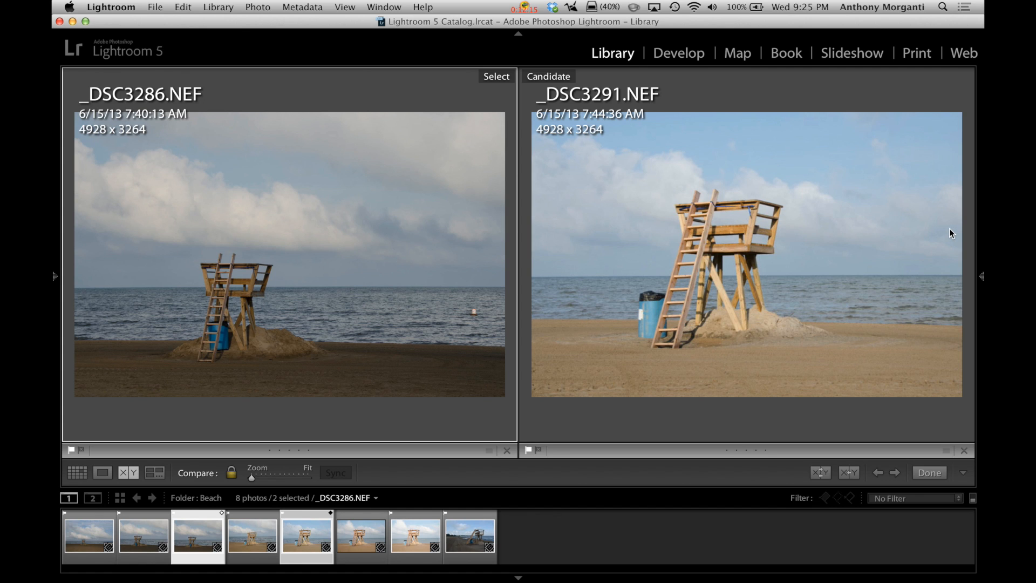
pyautogui.press('Right')
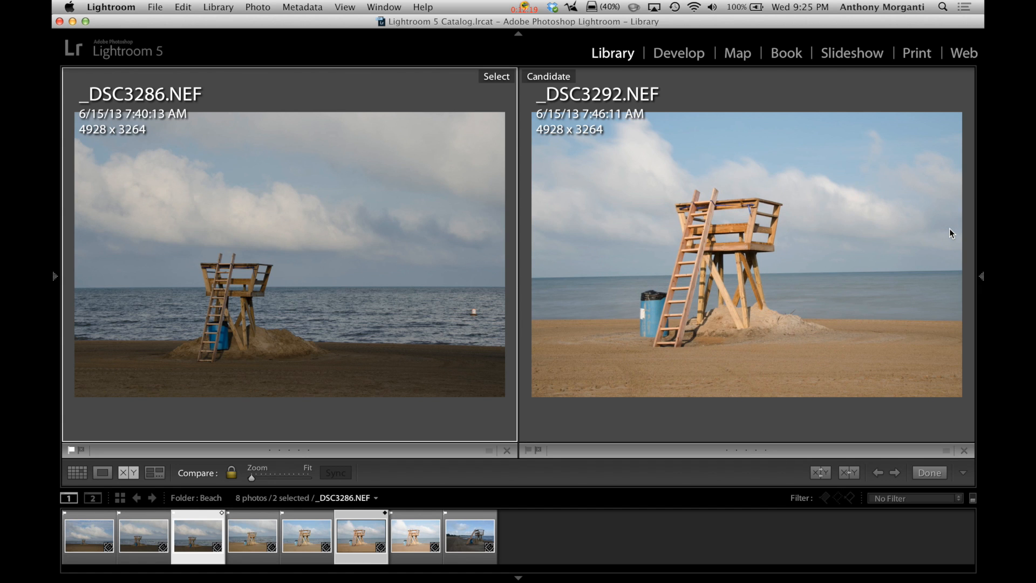
pyautogui.press('Right')
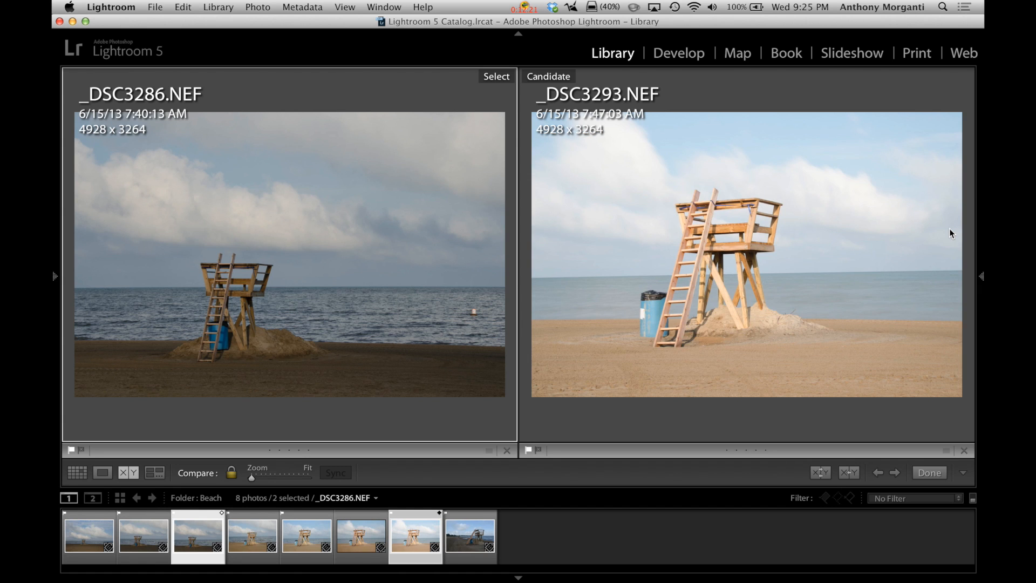
# Step: Compare _DSC3286.NEF with _DSC3430.NEF, promote _DSC3430.NEF to Select, and show it alone in Loupe view
pyautogui.press('Right')
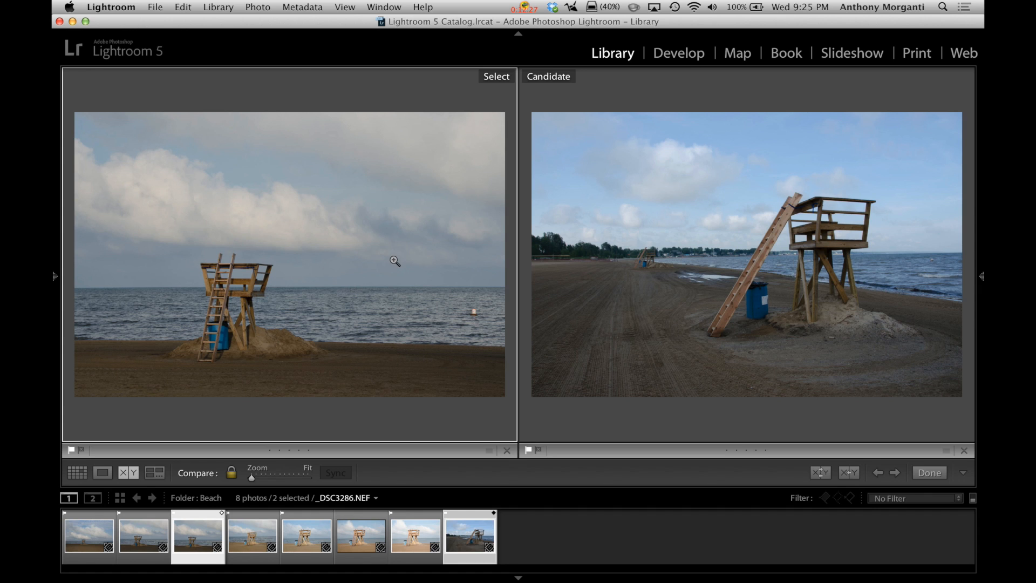
pyautogui.click(850, 473)
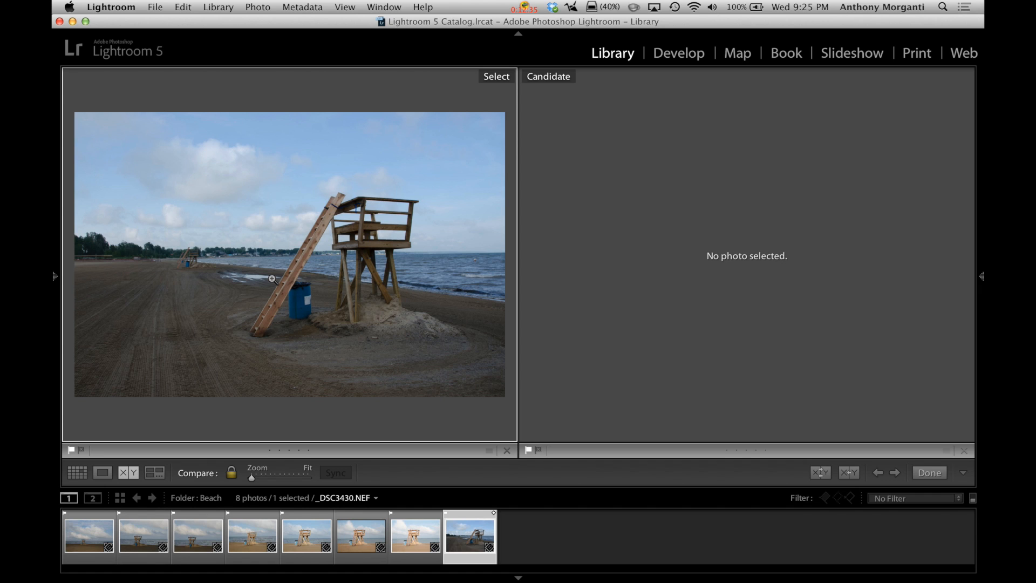
pyautogui.press('e')
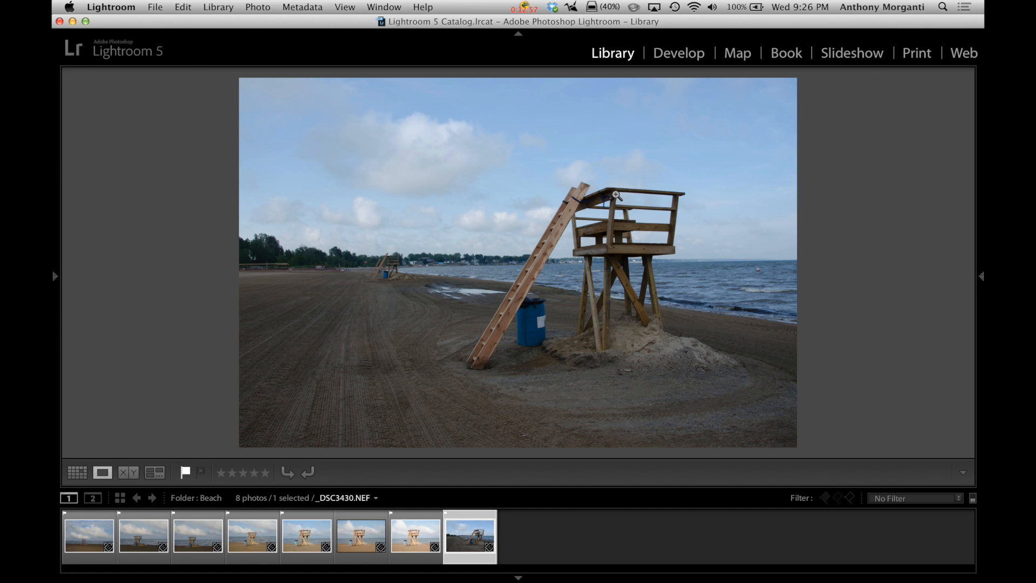
# Step: Give _DSC3430.NEF a three-star rating and the Blue color label, and check its thumbnail against _DSC3293.NEF
pyautogui.press('3')
pyautogui.press('9')
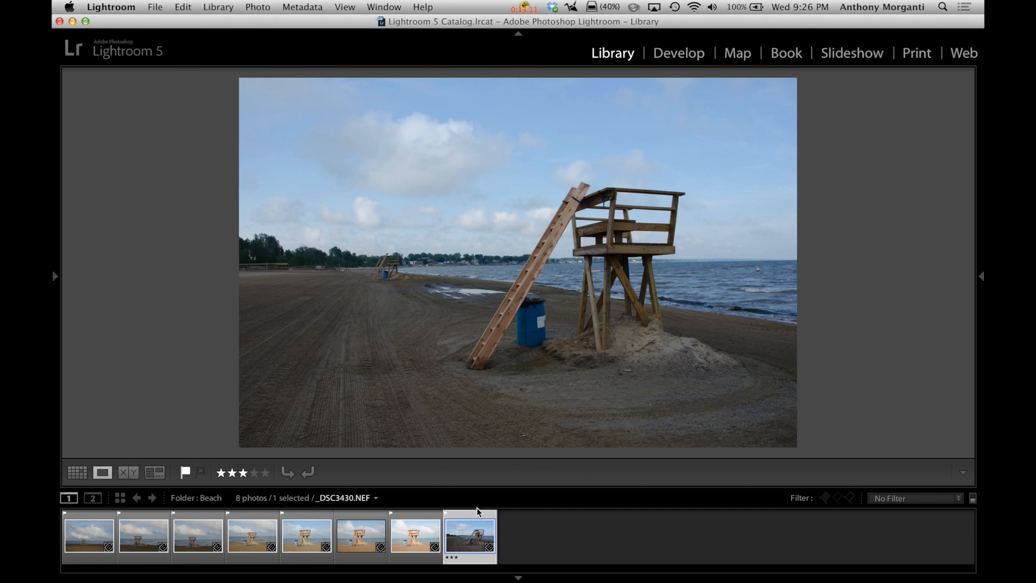
pyautogui.click(424, 534)
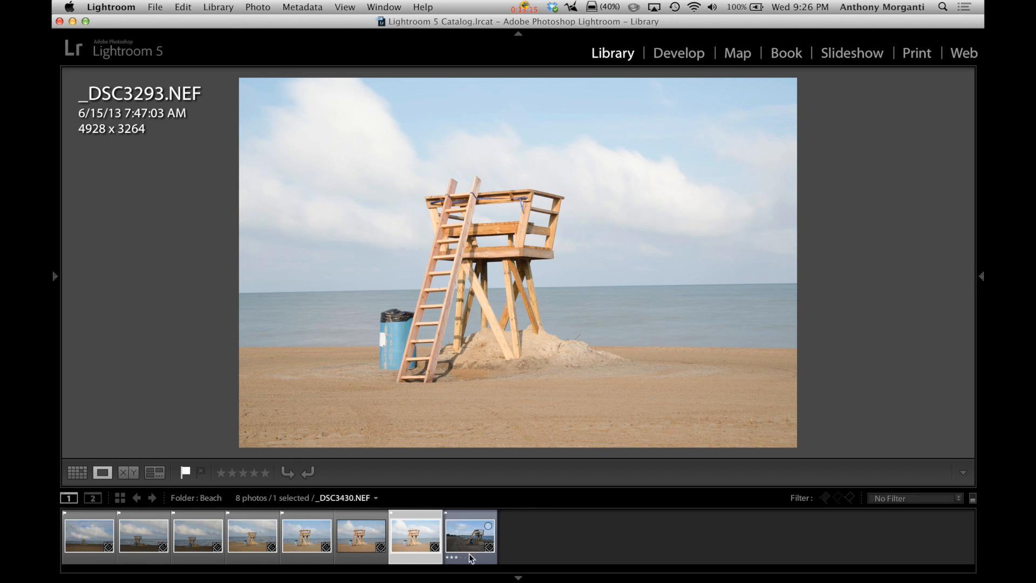
pyautogui.click(464, 526)
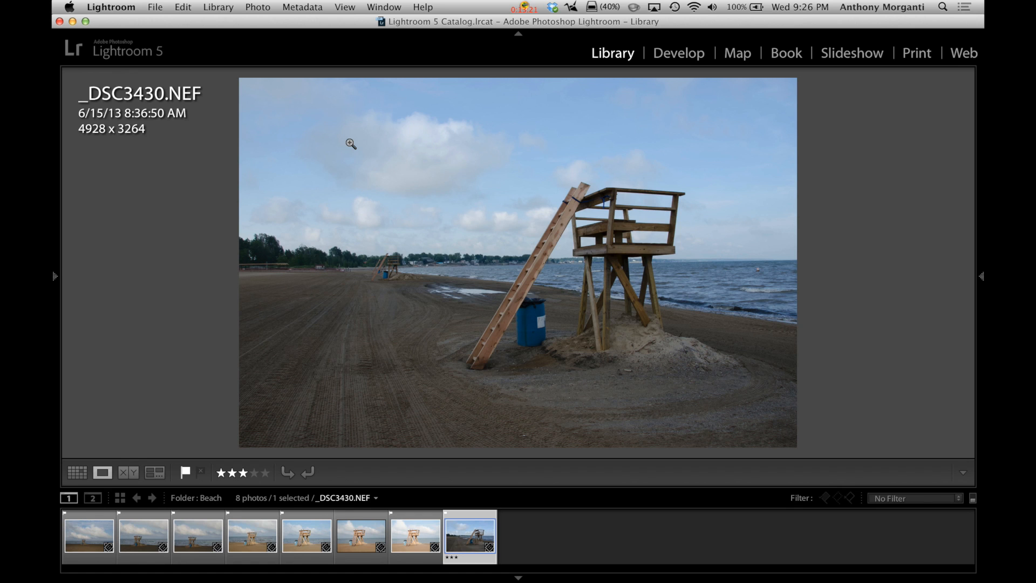
# Step: Examine the available color label options for _DSC3430.NEF and leave its label as it is
pyautogui.click(258, 7)
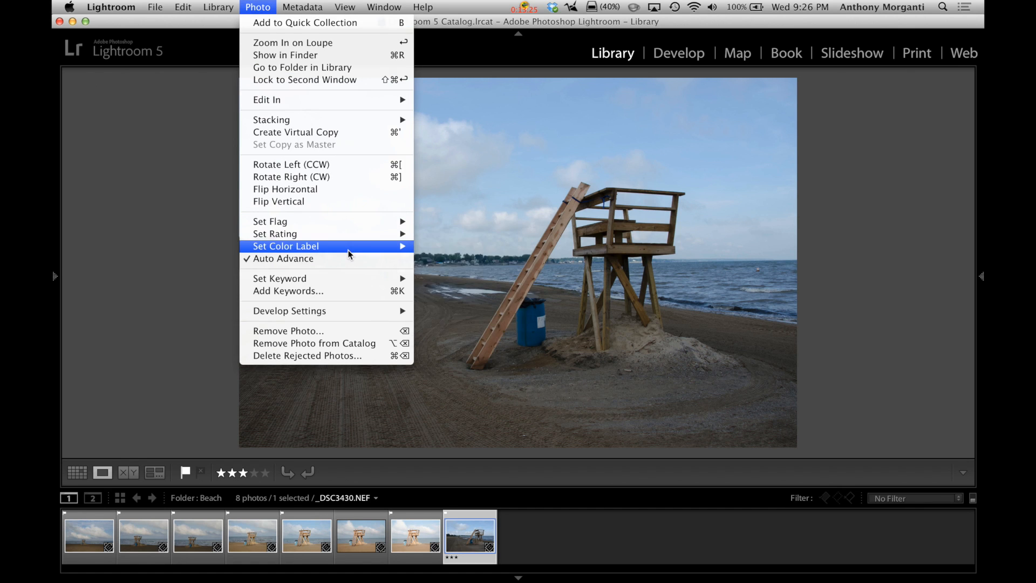
pyautogui.moveTo(381, 246)
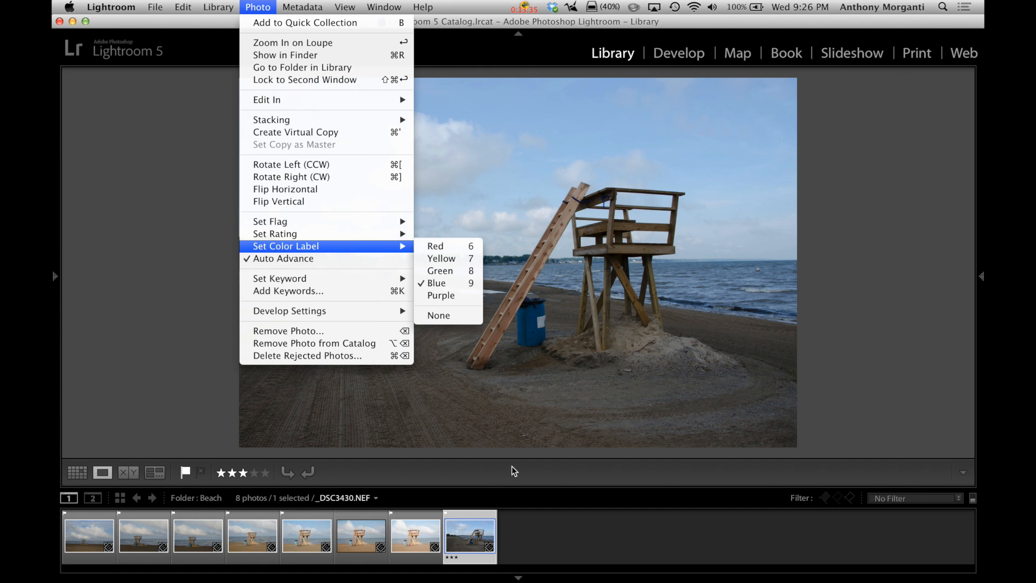
pyautogui.click(254, 8)
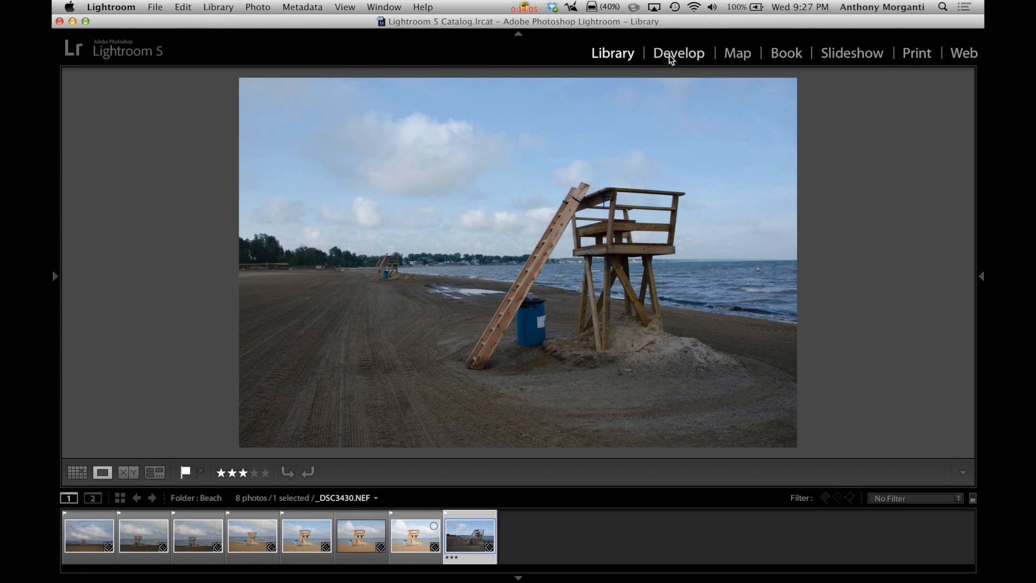
# Step: Open _DSC3430.NEF in the Develop module and hide the filmstrip and the presets and history side panel
pyautogui.press('d')
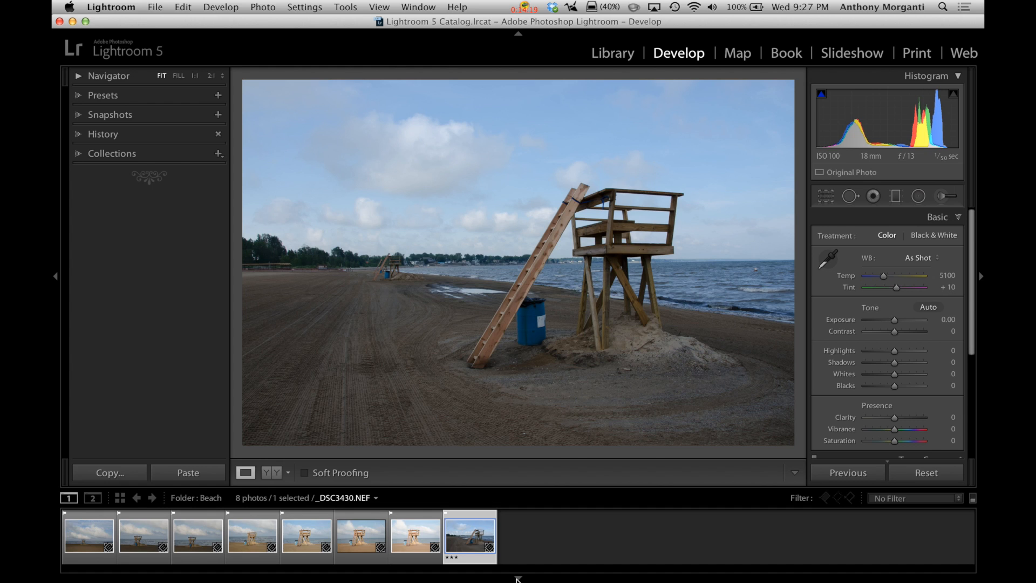
pyautogui.click(516, 578)
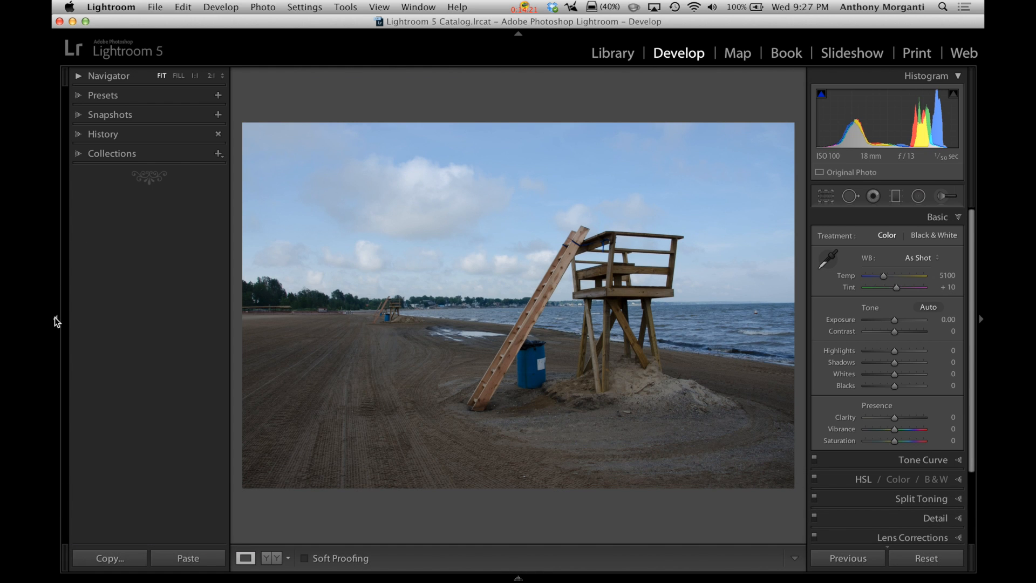
pyautogui.click(55, 321)
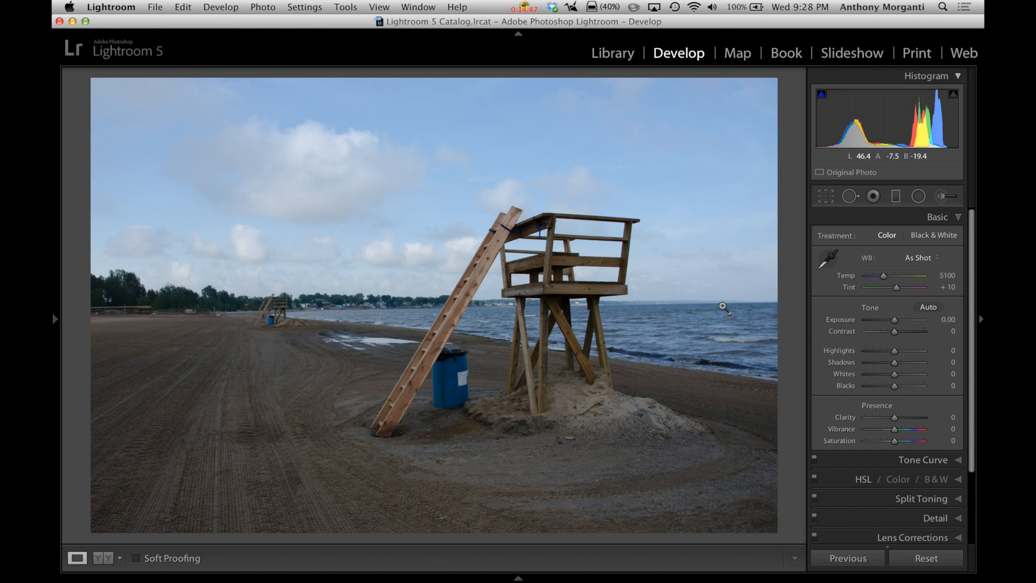
# Step: Straighten the photo along the sea horizon with the Crop & Straighten tool and apply the crop
pyautogui.click(825, 197)
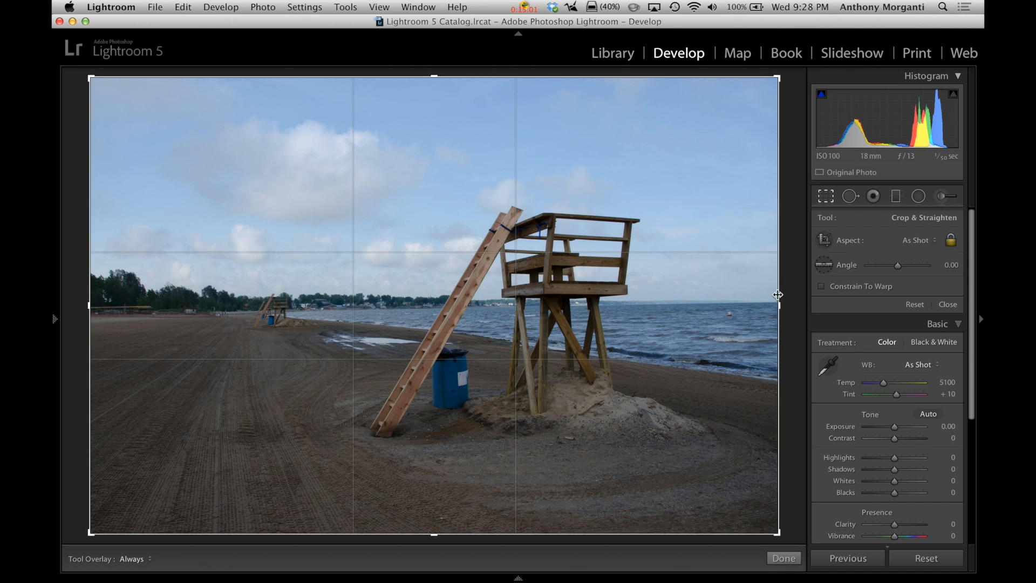
pyautogui.click(824, 266)
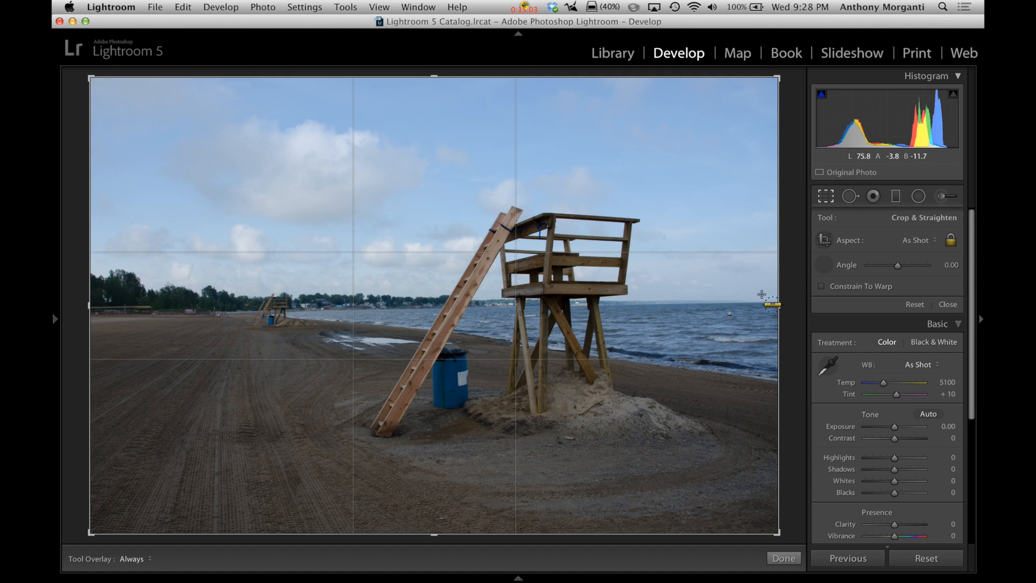
pyautogui.moveTo(773, 301); pyautogui.dragTo(97, 306)
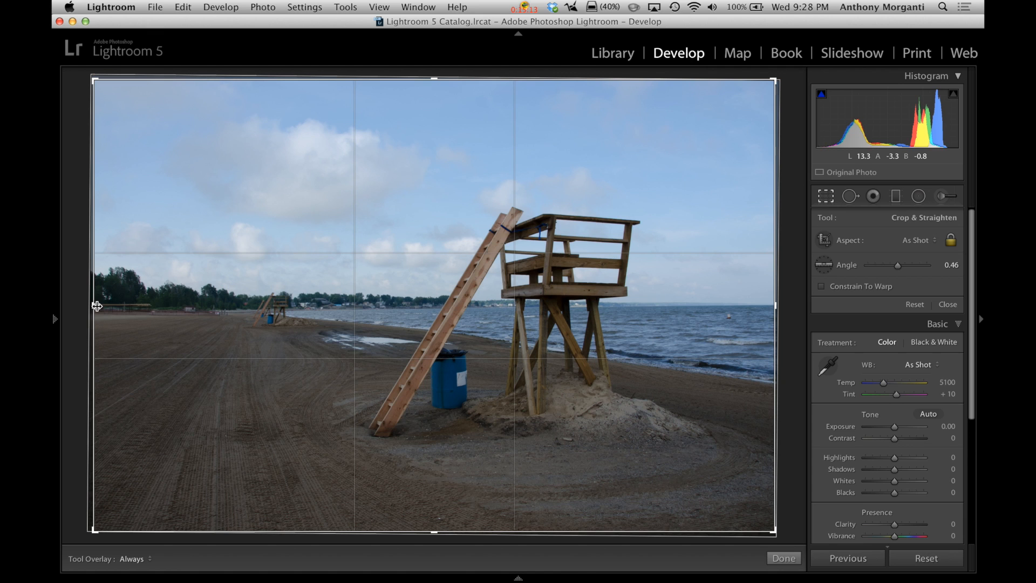
pyautogui.press('Return')
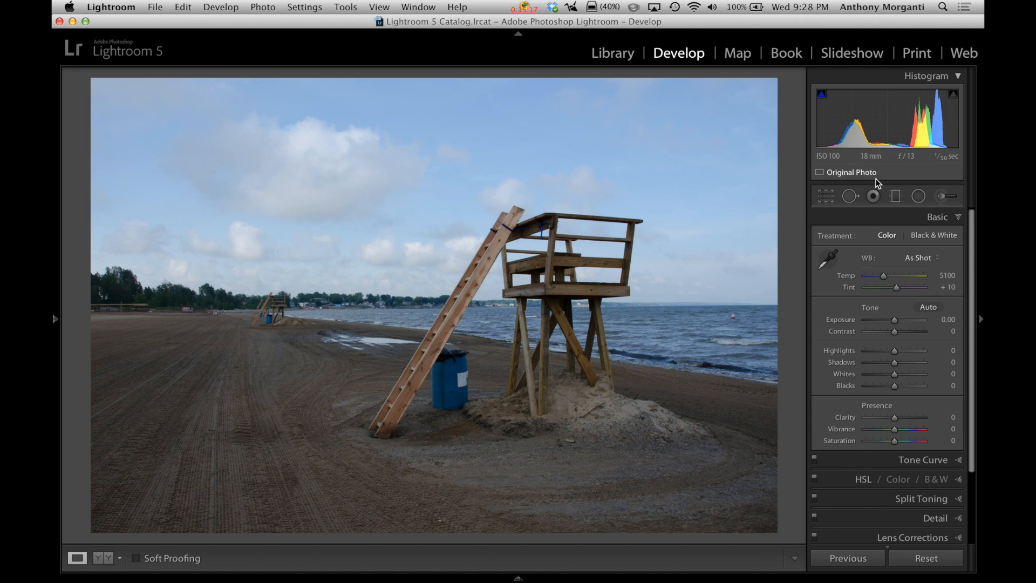
# Step: Set the photo's Highlights to -100 and Shadows to +100 in the Basic adjustments
pyautogui.click(957, 216)
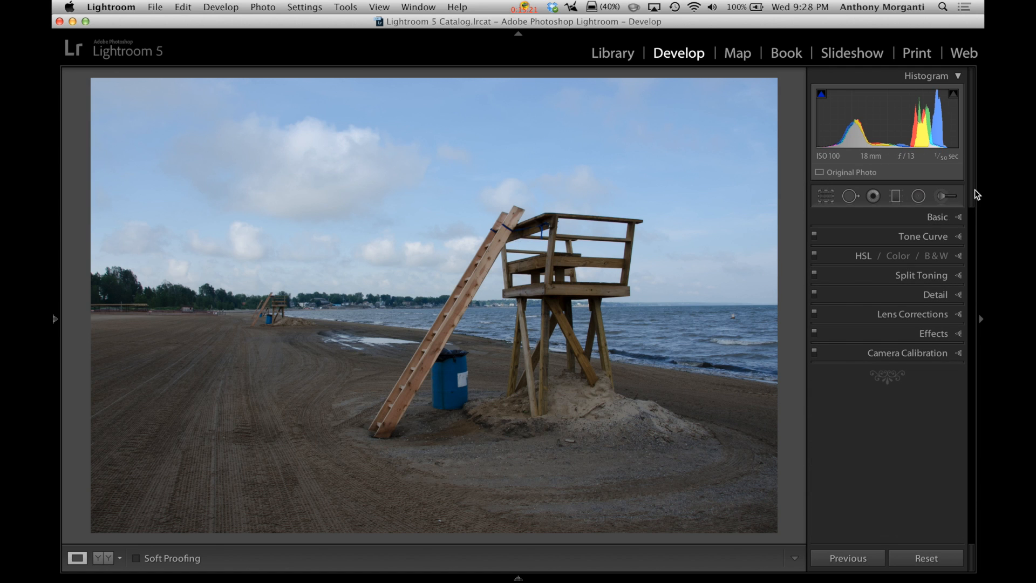
pyautogui.click(959, 216)
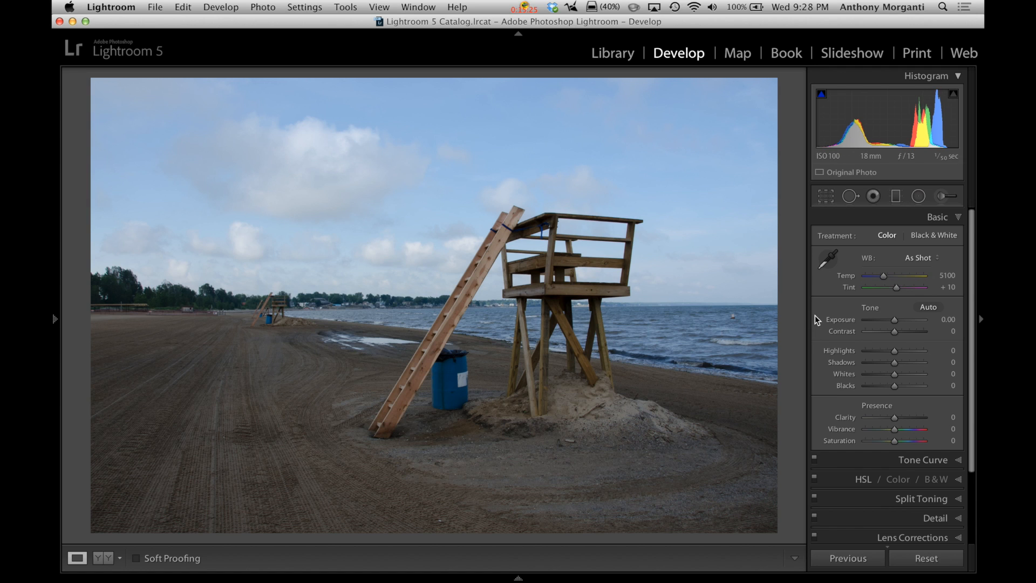
pyautogui.moveTo(895, 350); pyautogui.dragTo(945, 365)
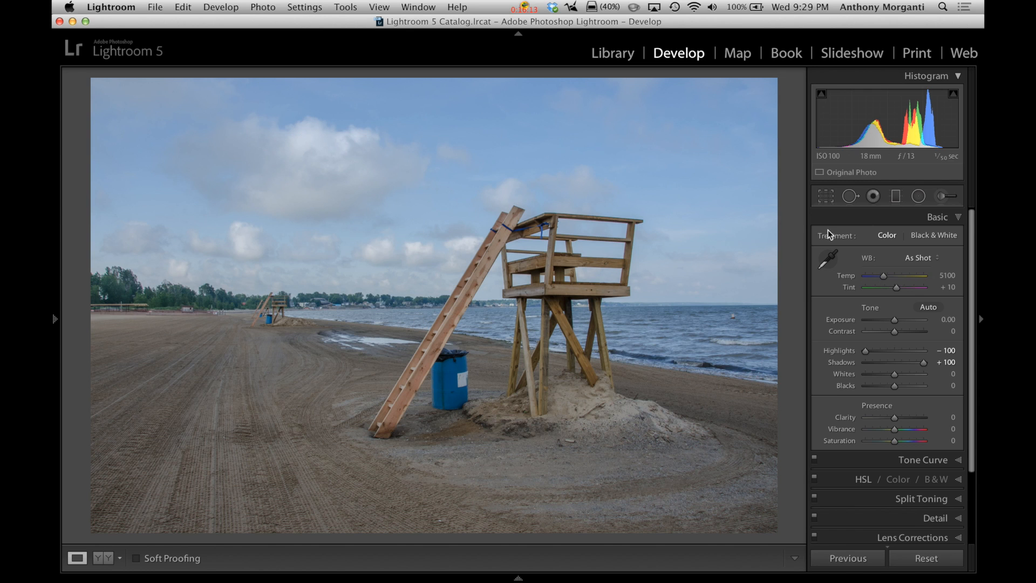
# Step: Start a new graduated filter, reset its effect settings, and set Exposure to -0.83 and Contrast to 35
pyautogui.click(896, 197)
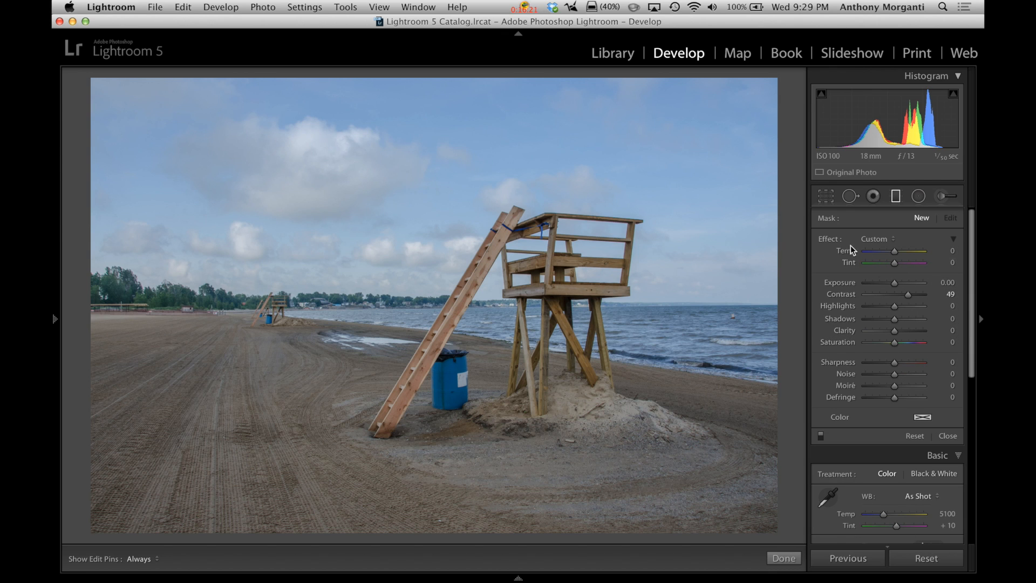
pyautogui.press('alt')
pyautogui.press('alt')
pyautogui.press('alt')
pyautogui.press('alt')
pyautogui.press('alt')
pyautogui.keyDown('alt'); pyautogui.click(829, 242); pyautogui.keyUp('alt')
pyautogui.moveTo(895, 283); pyautogui.dragTo(903, 296)
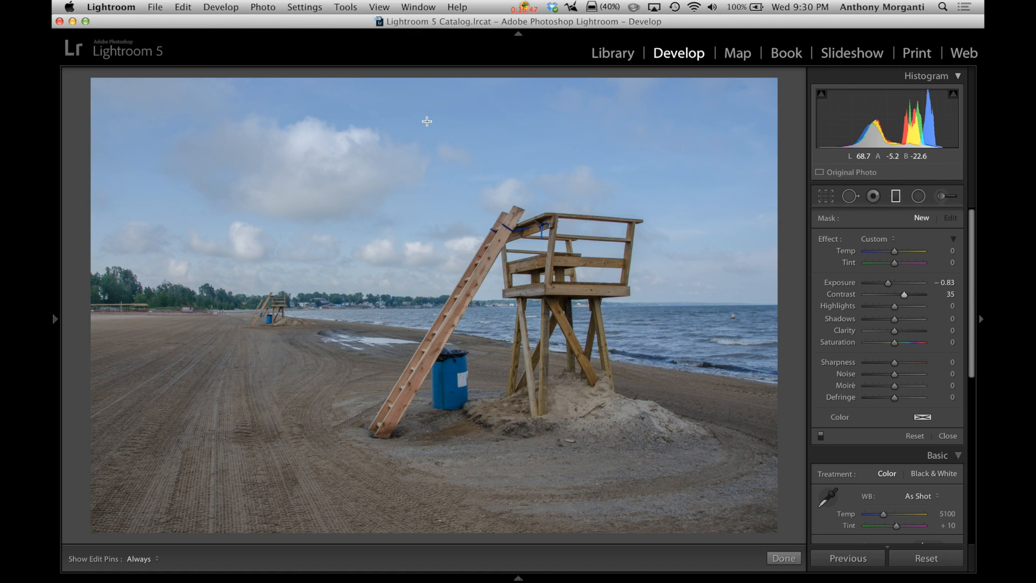
# Step: Draw a straight graduated filter from the upper sky down onto the sand, set its Exposure to -0.74, and close the tool
pyautogui.press('shift')
pyautogui.moveTo(435, 116); pyautogui.dragTo(442, 384)
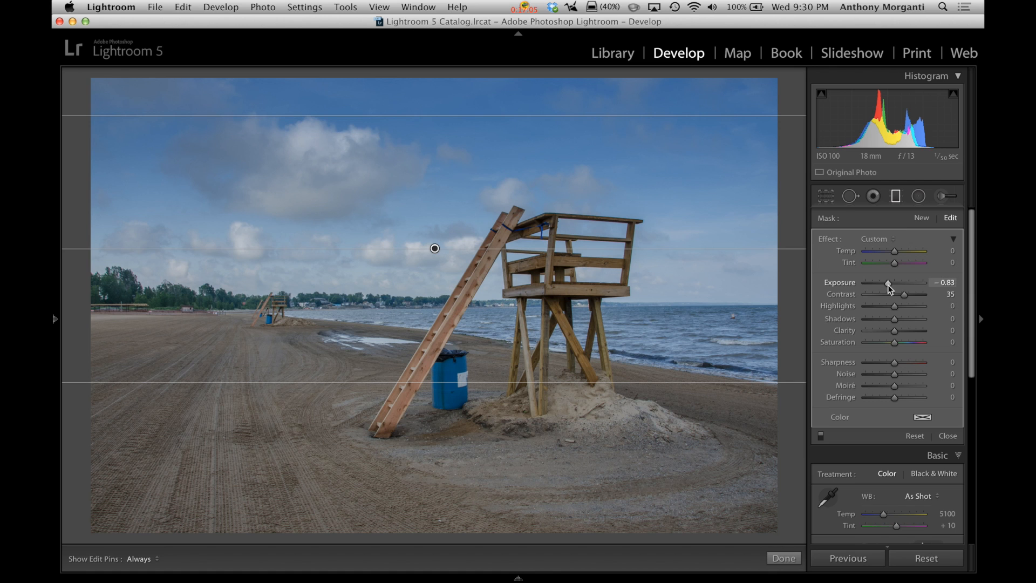
pyautogui.moveTo(889, 288)
pyautogui.mouseDown()
pyautogui.moveTo(913, 286)
pyautogui.moveTo(878, 284)
pyautogui.moveTo(889, 284)
pyautogui.mouseUp()
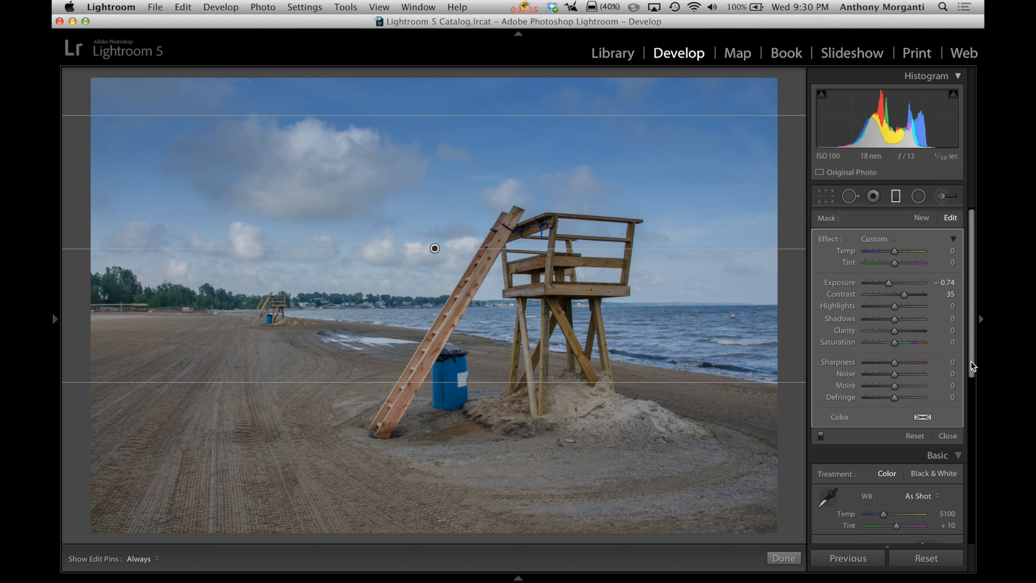
pyautogui.click(899, 196)
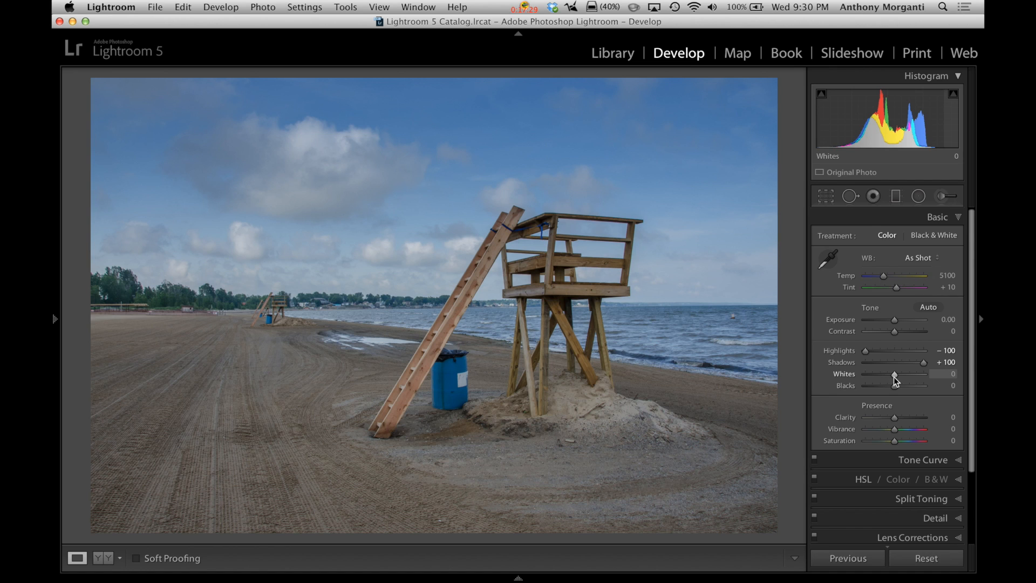
# Step: Set the photo's Whites to +73 and Blacks to -54 using the clipping preview
pyautogui.press('alt')
pyautogui.moveTo(893, 375); pyautogui.dragTo(915, 373)
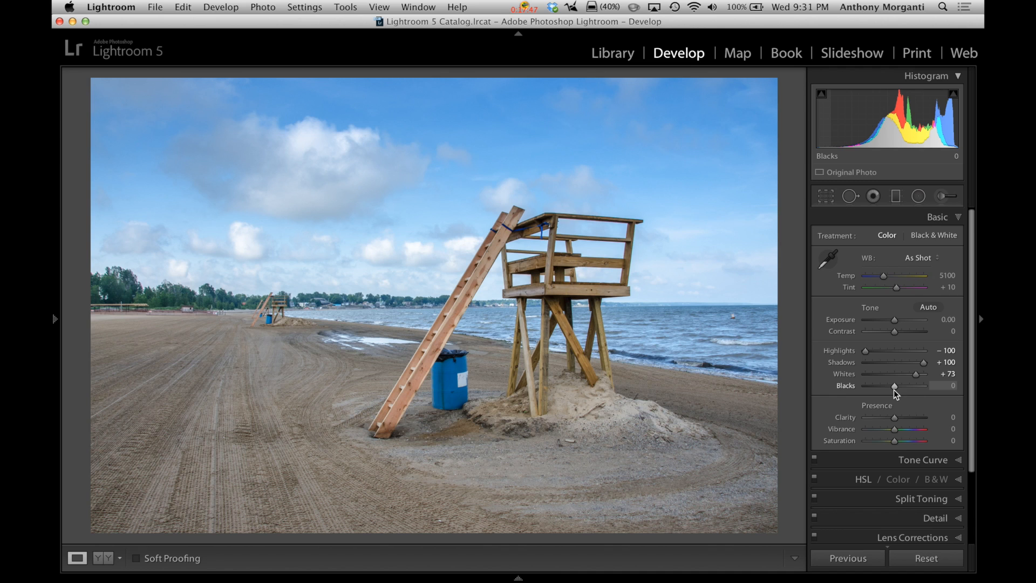
pyautogui.press('alt')
pyautogui.moveTo(896, 387); pyautogui.dragTo(882, 386)
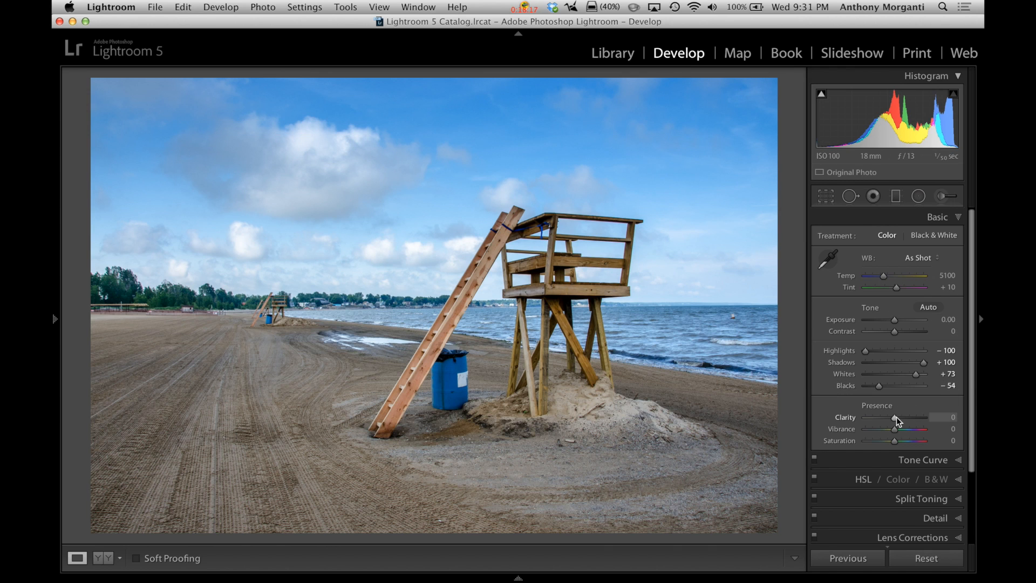
# Step: Set Clarity to +34, Vibrance to +11 and Contrast to +19, and collapse the Basic adjustments
pyautogui.moveTo(895, 419)
pyautogui.mouseDown()
pyautogui.moveTo(905, 419)
pyautogui.moveTo(898, 430)
pyautogui.mouseUp()
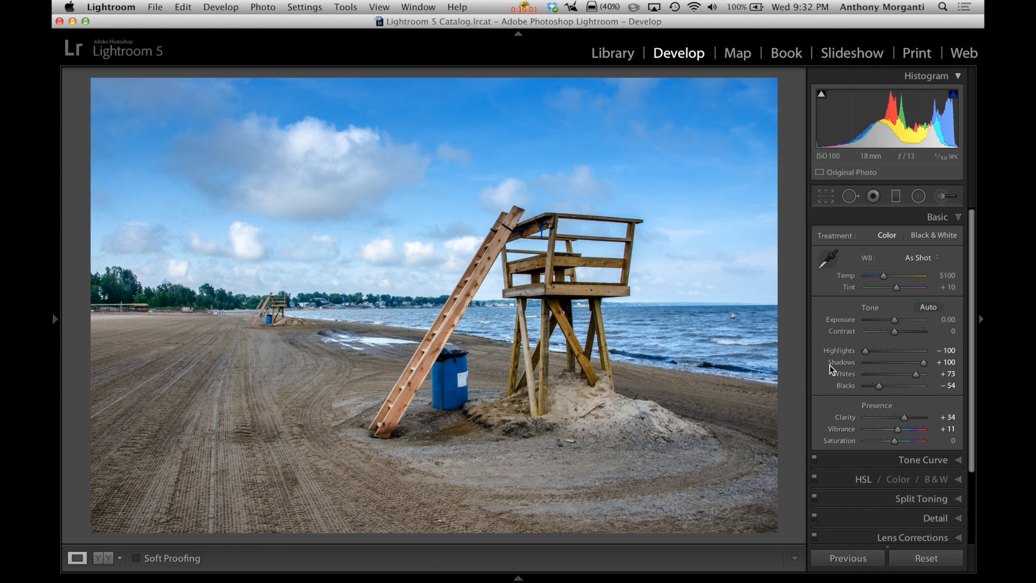
pyautogui.moveTo(895, 331); pyautogui.dragTo(900, 331)
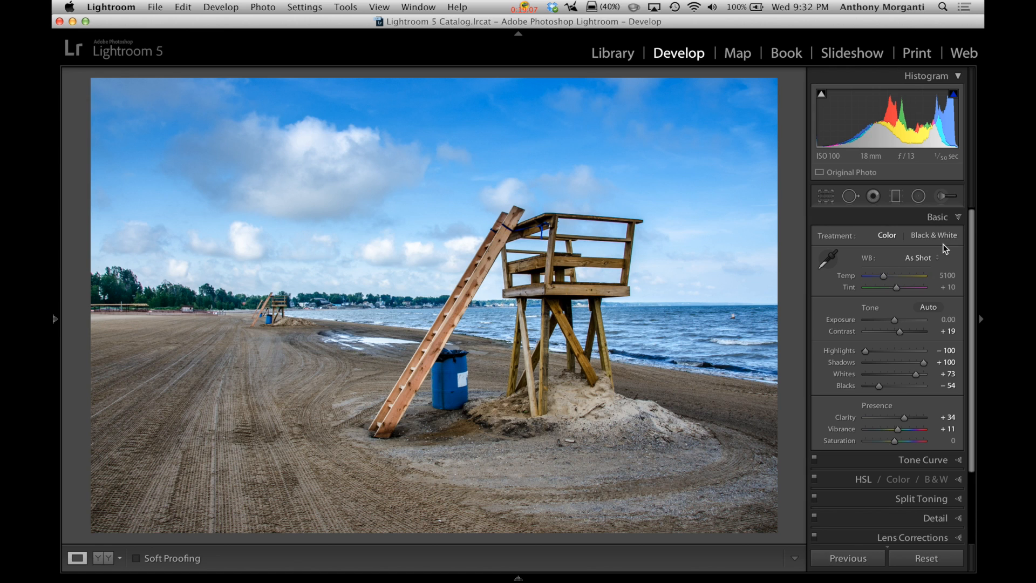
pyautogui.click(960, 218)
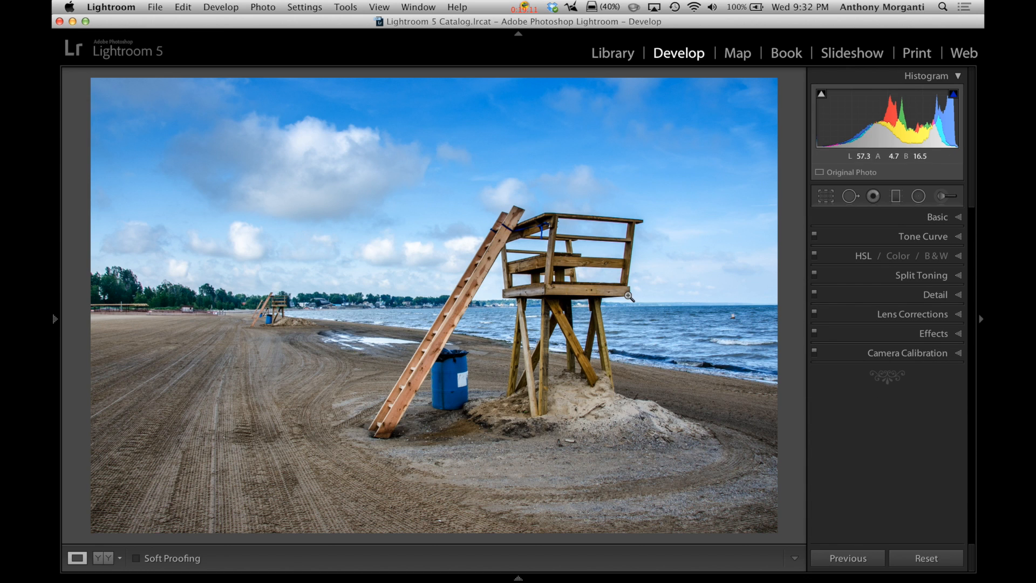
# Step: Look at the Tone Curve without changing it, and set the Blue saturation to +15 in the HSL adjustments
pyautogui.click(959, 237)
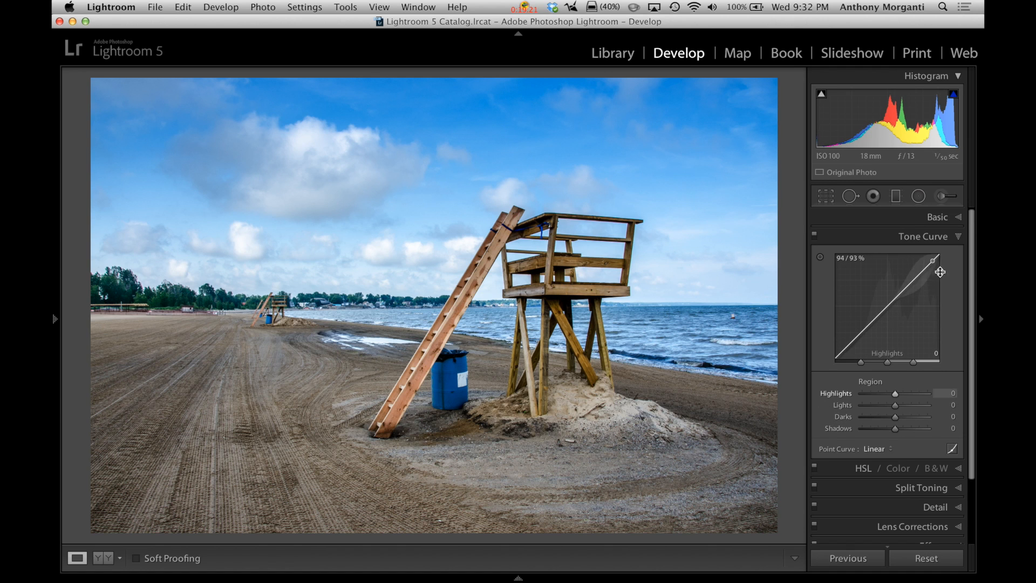
pyautogui.click(959, 237)
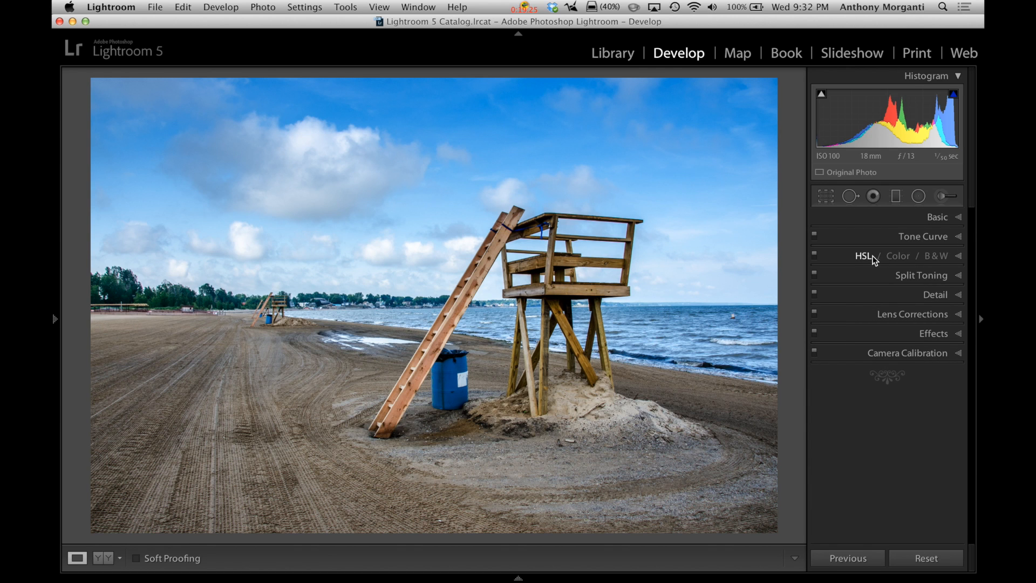
pyautogui.click(960, 255)
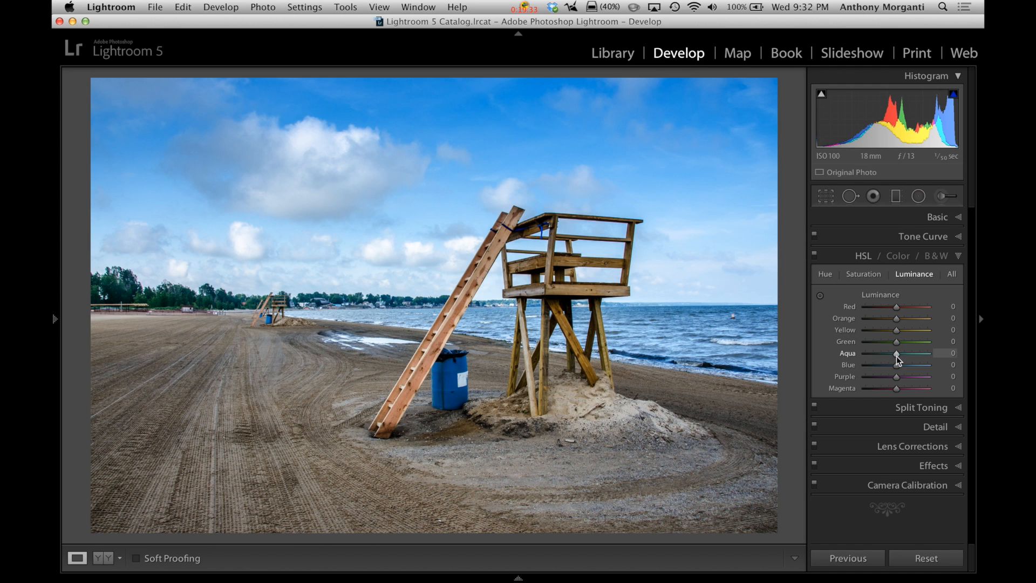
pyautogui.click(869, 274)
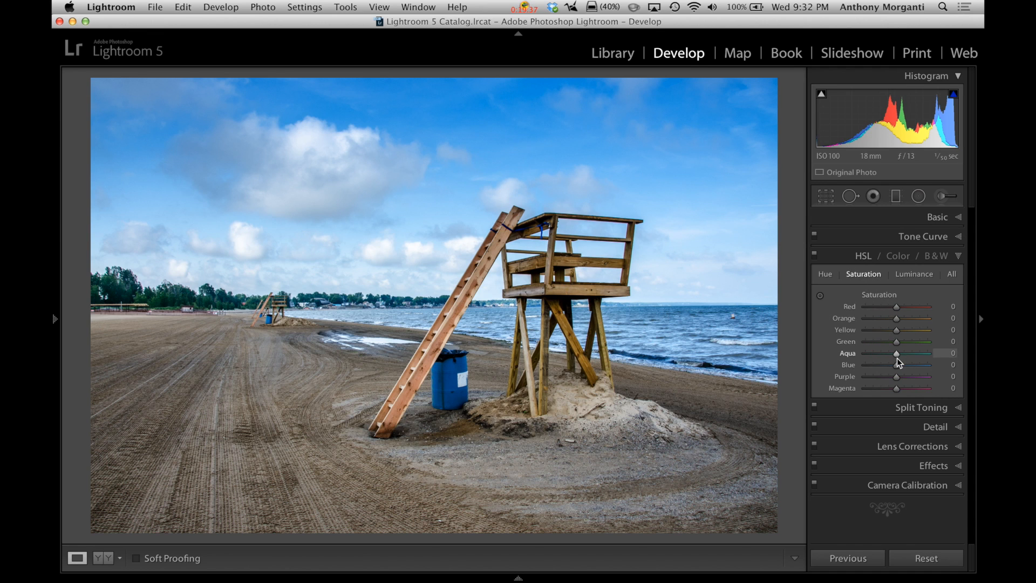
pyautogui.moveTo(895, 366); pyautogui.dragTo(901, 364)
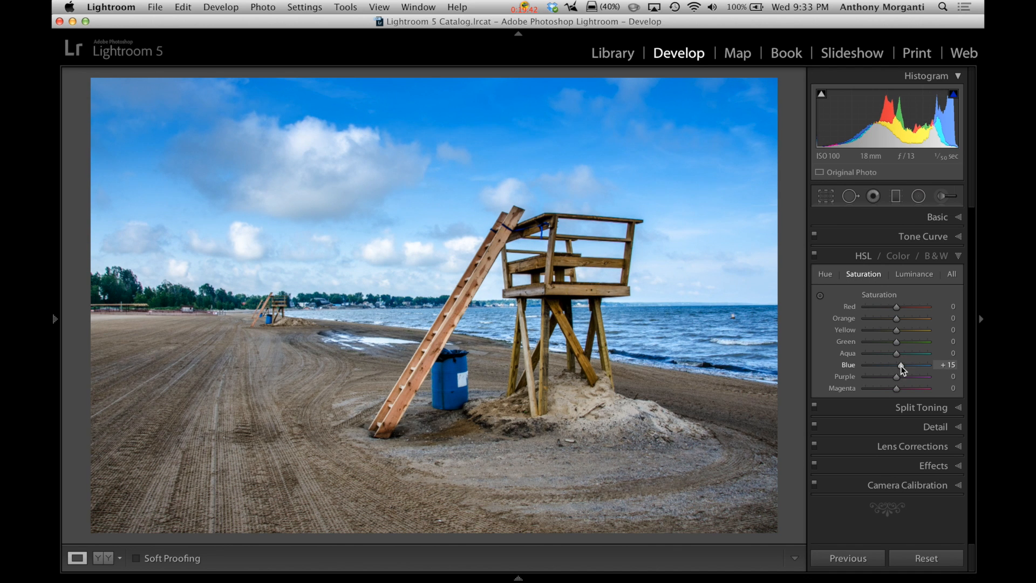
# Step: Set the HSL Luminance of Blue to -5, Orange to +26 and Yellow to +26, and collapse the HSL adjustments
pyautogui.click(902, 277)
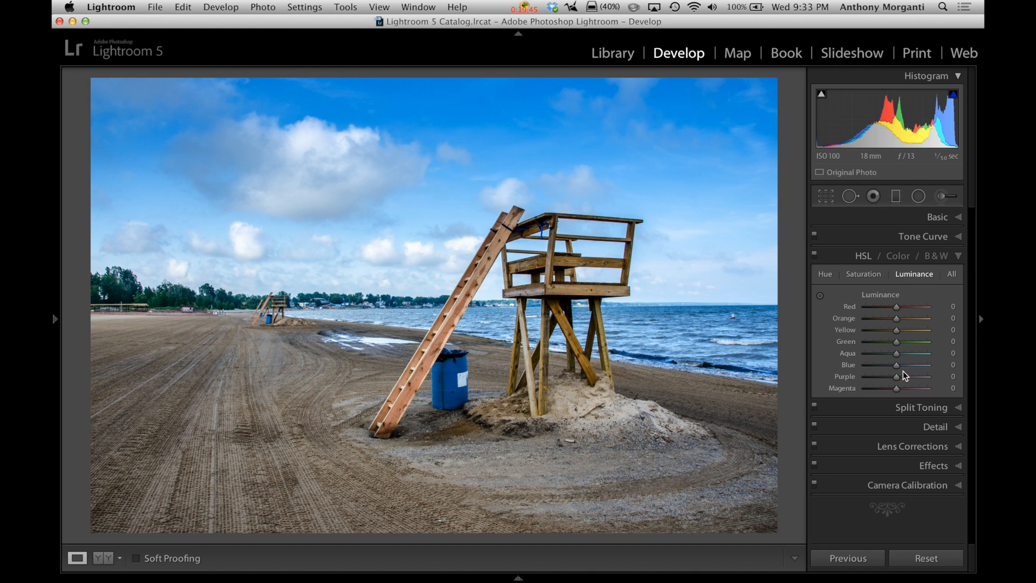
pyautogui.moveTo(898, 368); pyautogui.dragTo(895, 366)
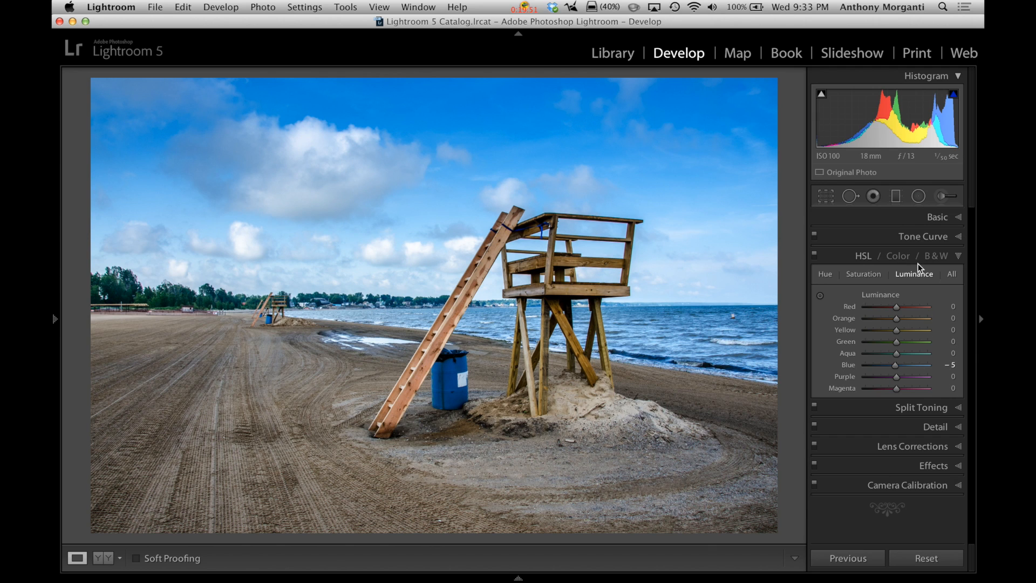
pyautogui.click(875, 276)
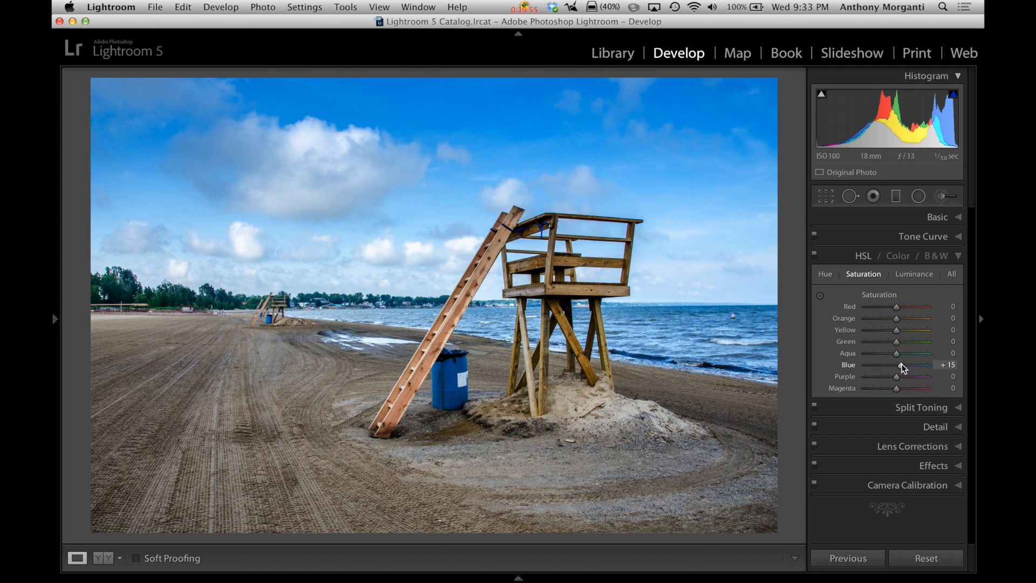
pyautogui.moveTo(896, 331); pyautogui.dragTo(906, 324)
pyautogui.click(908, 273)
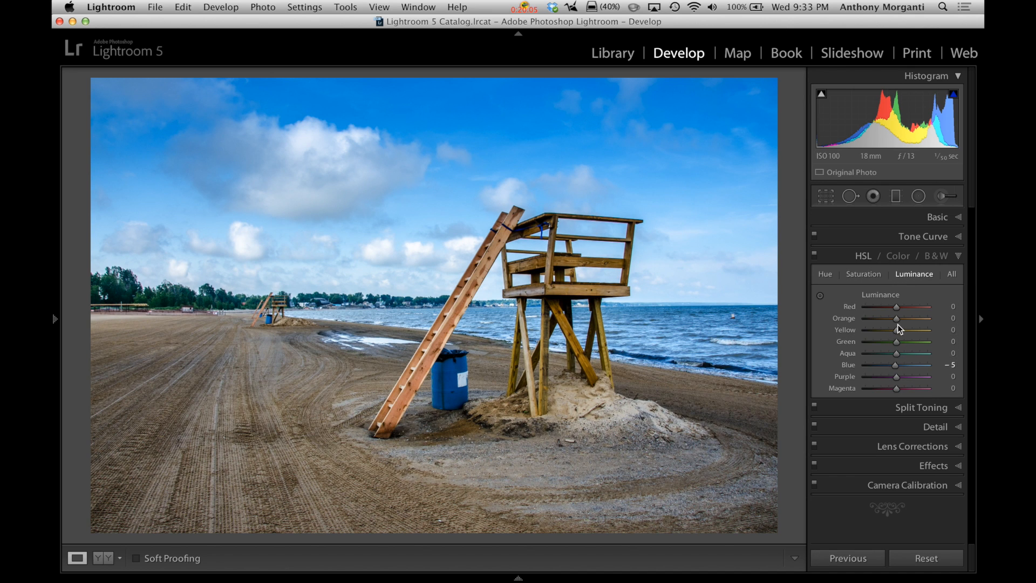
pyautogui.moveTo(896, 329); pyautogui.dragTo(904, 319)
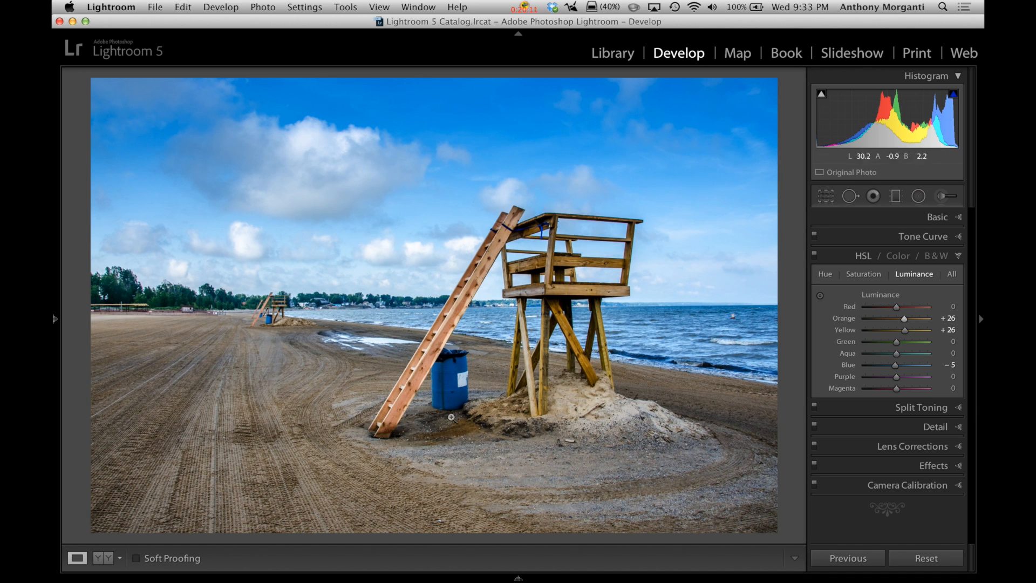
pyautogui.click(958, 257)
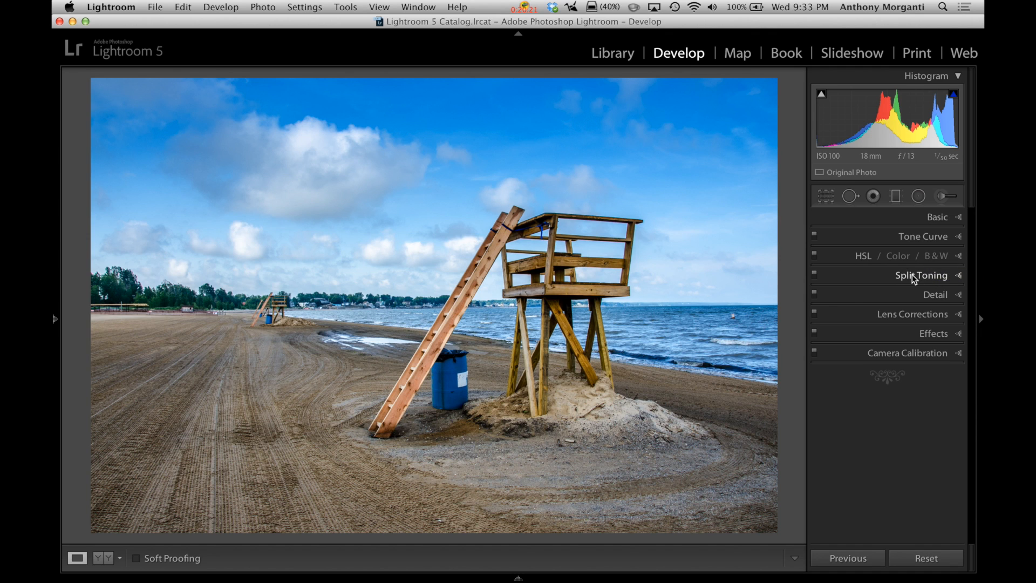
# Step: Set the sharpening Amount to 46 in the Detail adjustments, judging the effect on a magnified view of the lifeguard stand
pyautogui.click(931, 293)
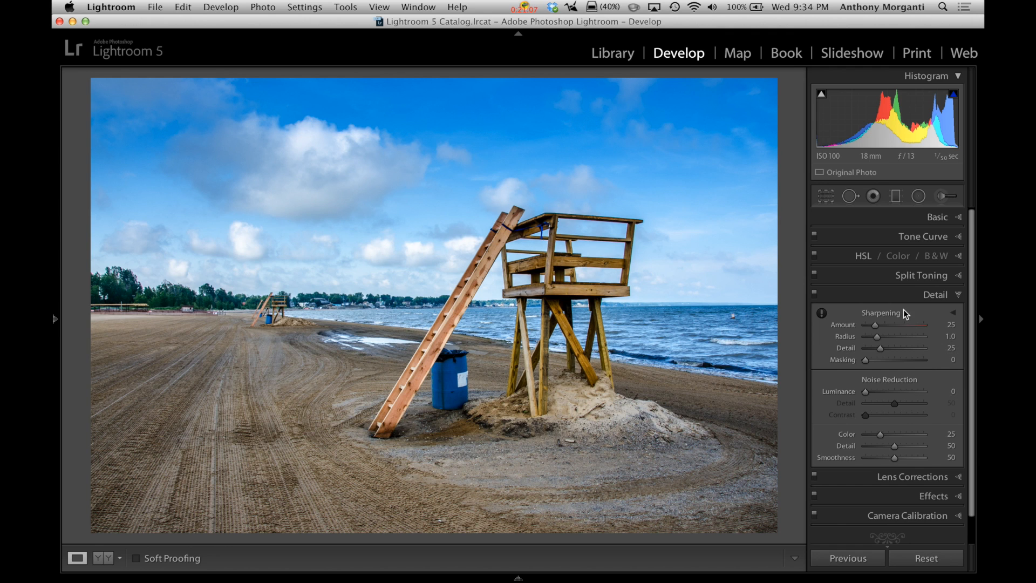
pyautogui.click(954, 317)
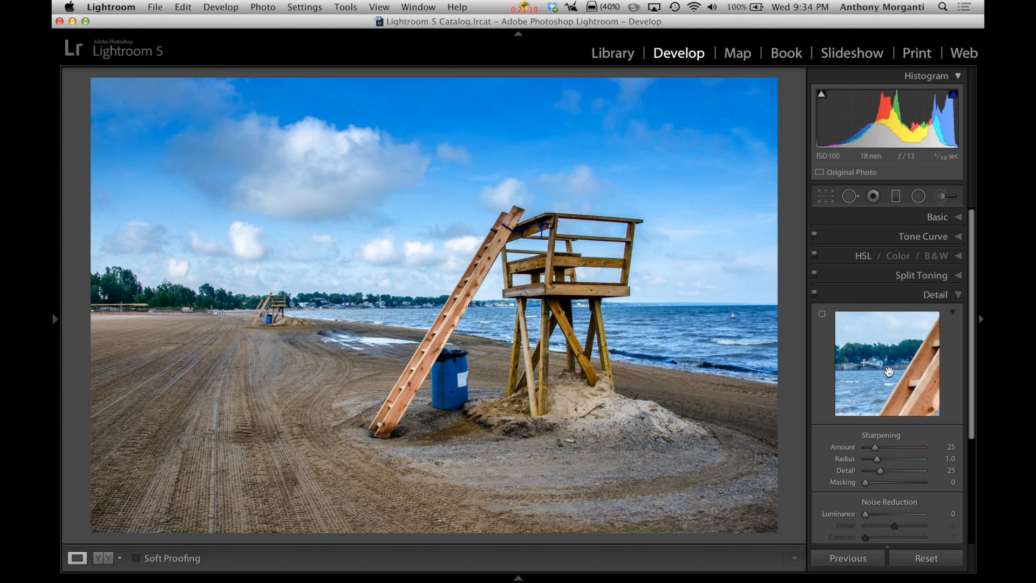
pyautogui.click(953, 313)
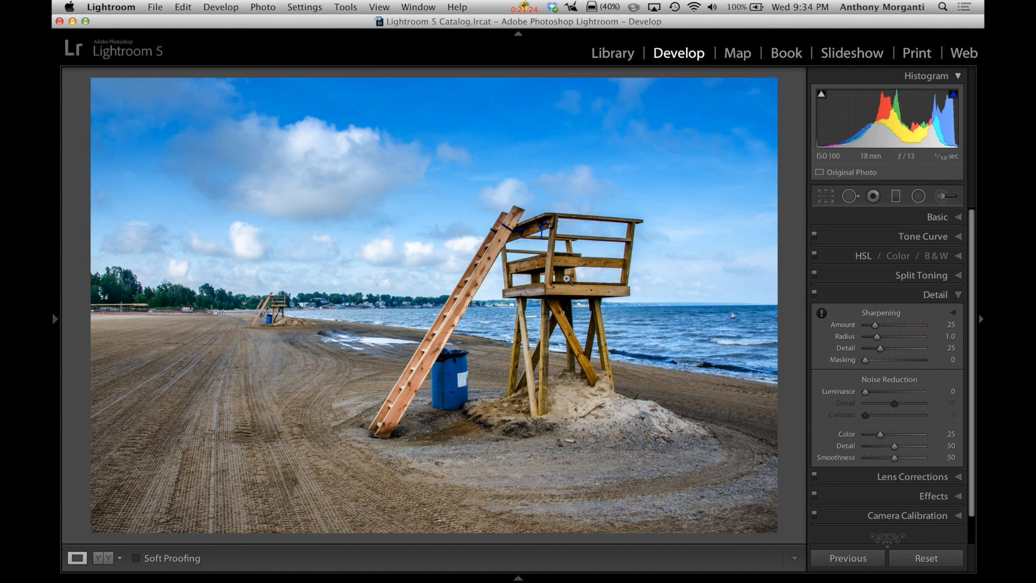
pyautogui.click(527, 271)
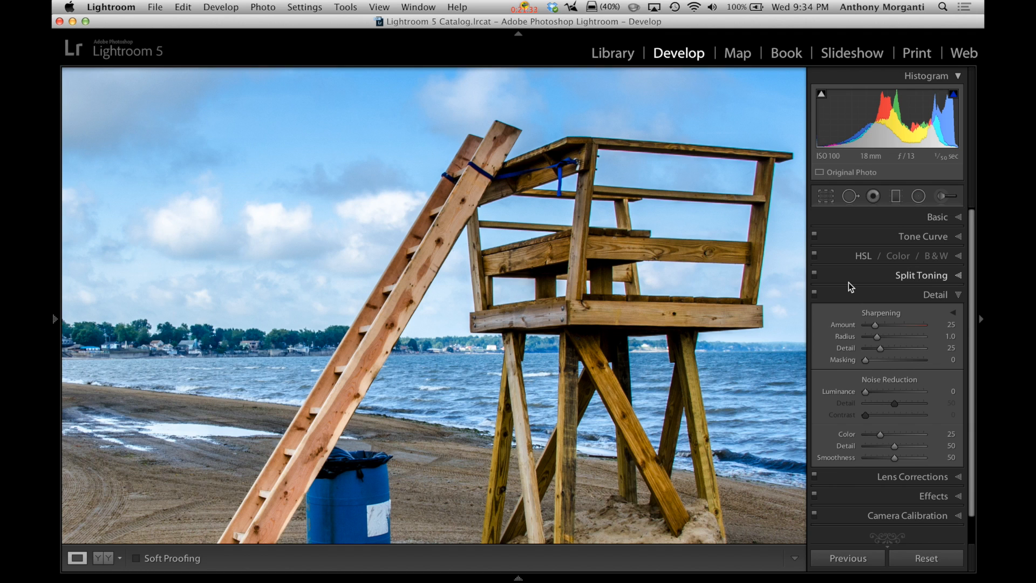
pyautogui.moveTo(875, 326); pyautogui.dragTo(887, 325)
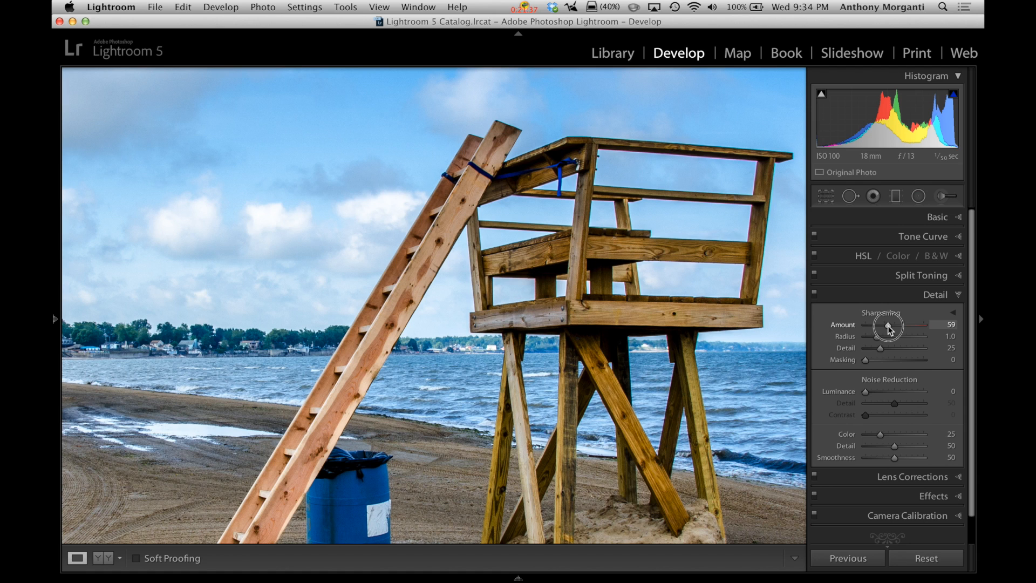
pyautogui.moveTo(887, 325); pyautogui.dragTo(896, 329)
pyautogui.moveTo(895, 328); pyautogui.dragTo(896, 328)
pyautogui.moveTo(895, 324); pyautogui.dragTo(889, 325)
pyautogui.moveTo(884, 324); pyautogui.dragTo(884, 325)
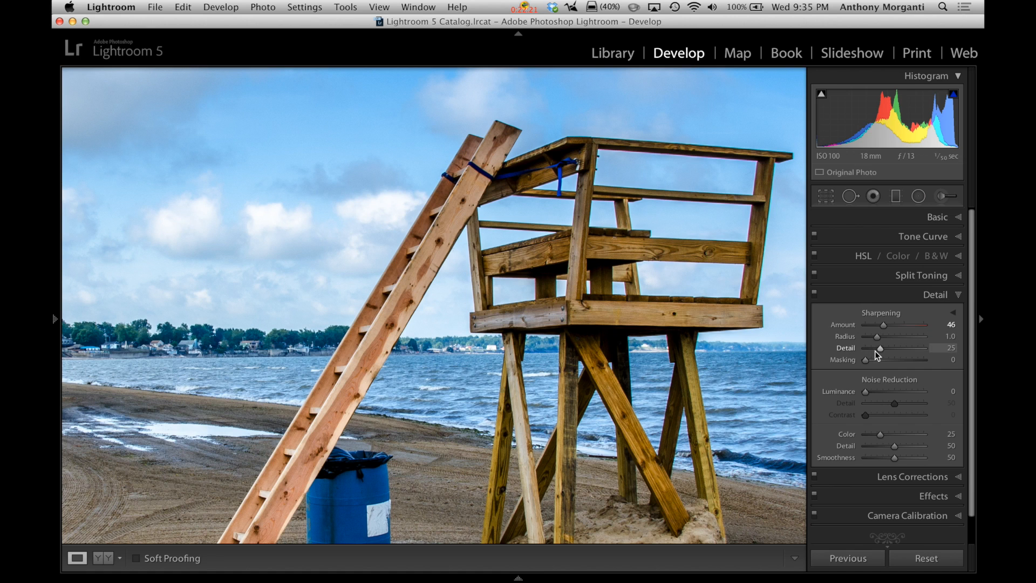
# Step: Set the sharpening Detail to 12 and Masking to 56, using the black-and-white mask preview
pyautogui.moveTo(880, 350); pyautogui.dragTo(872, 349)
pyautogui.click(483, 261)
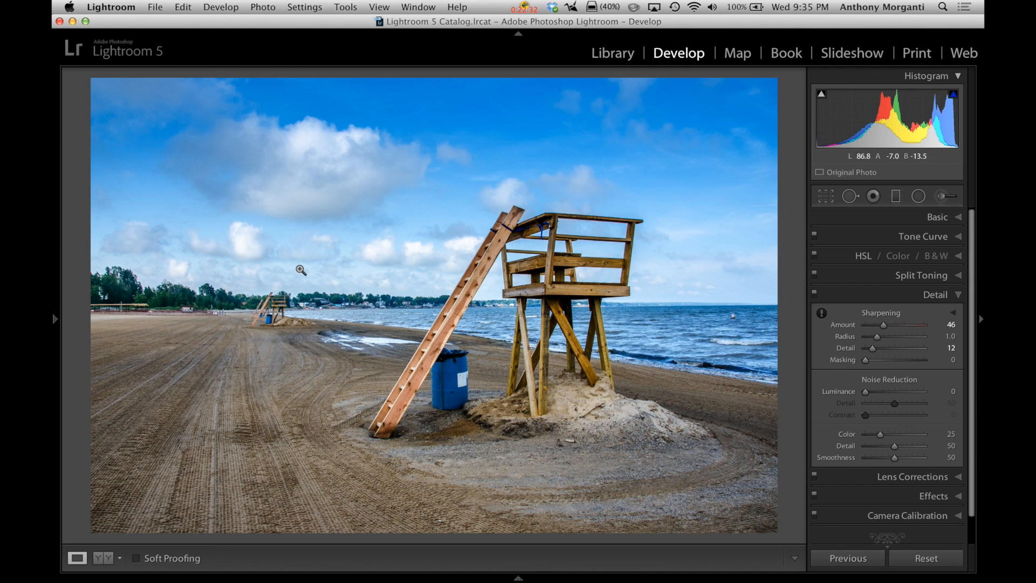
pyautogui.keyDown('alt'); pyautogui.click(866, 360); pyautogui.keyUp('alt')
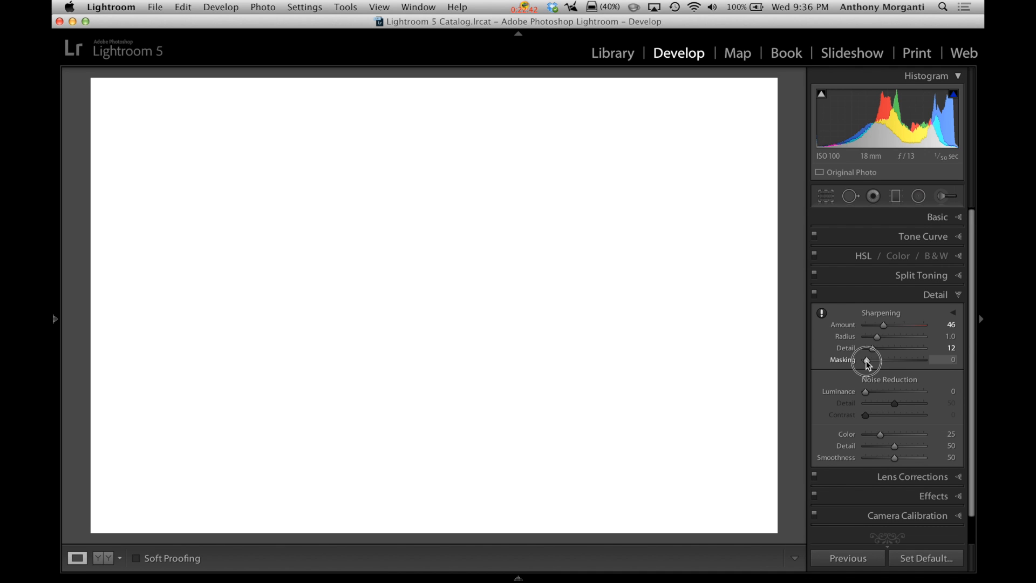
pyautogui.moveTo(866, 362); pyautogui.dragTo(898, 359)
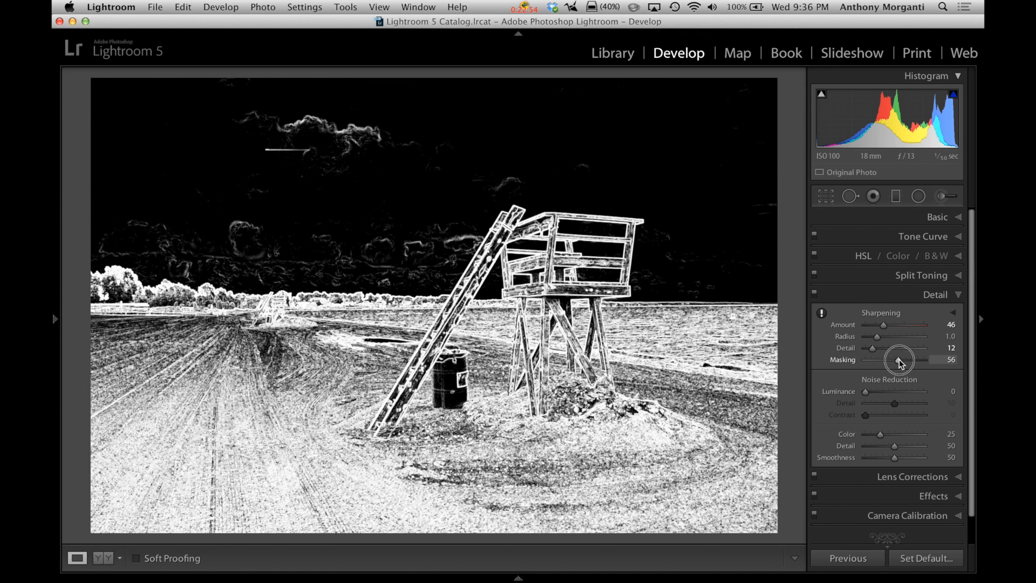
pyautogui.moveTo(899, 359); pyautogui.dragTo(898, 359)
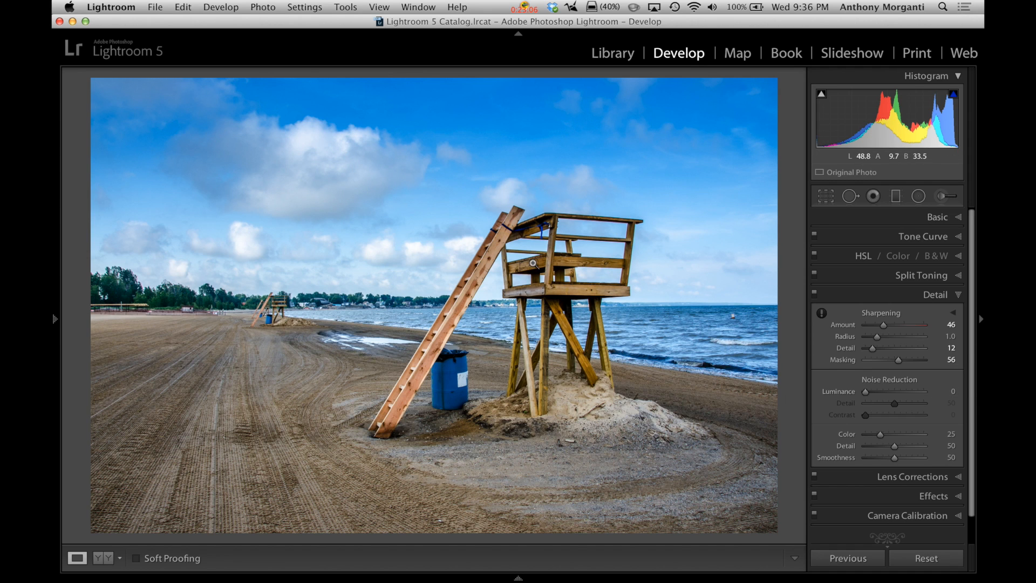
# Step: Set the noise reduction Luminance to 25 while checking the sky around the stand up close, and collapse the Detail adjustments
pyautogui.click(533, 264)
pyautogui.moveTo(534, 154); pyautogui.dragTo(542, 240)
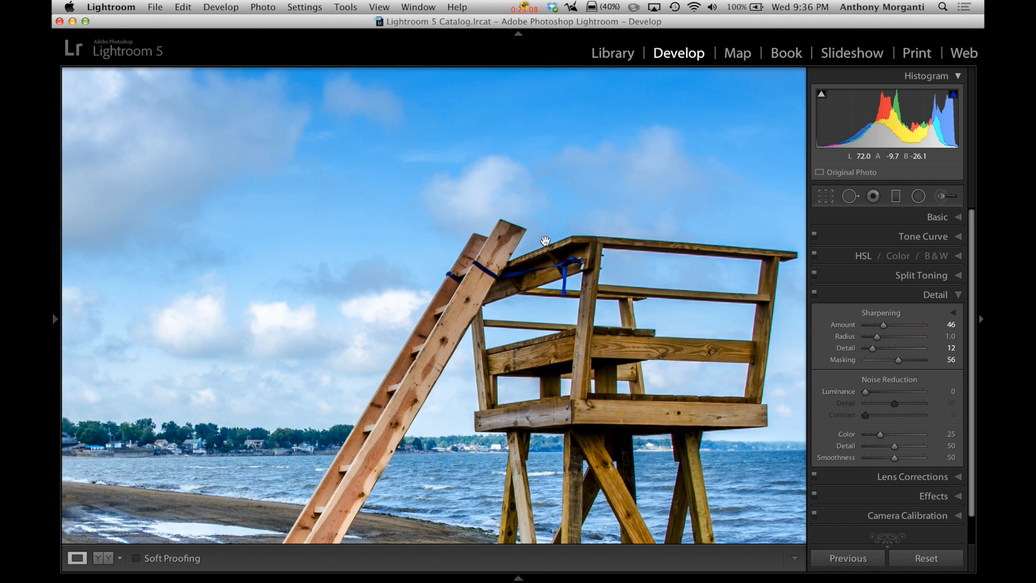
pyautogui.moveTo(705, 282); pyautogui.dragTo(594, 261)
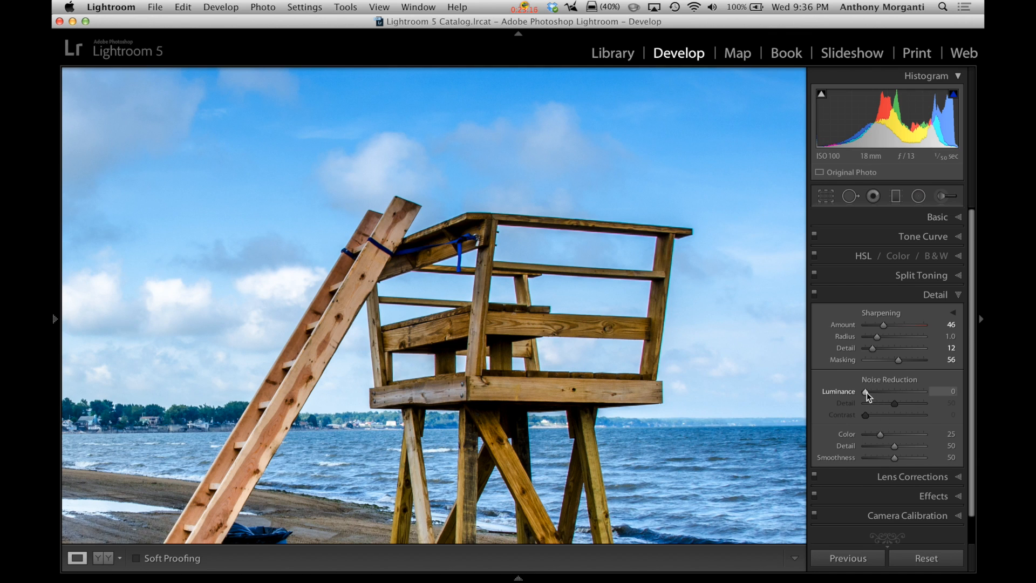
pyautogui.moveTo(867, 393); pyautogui.dragTo(868, 394)
pyautogui.moveTo(869, 392); pyautogui.dragTo(871, 395)
pyautogui.moveTo(874, 390); pyautogui.dragTo(859, 391)
pyautogui.moveTo(867, 392); pyautogui.dragTo(868, 394)
pyautogui.moveTo(868, 393); pyautogui.dragTo(870, 394)
pyautogui.press('Up')
pyautogui.press('Up')
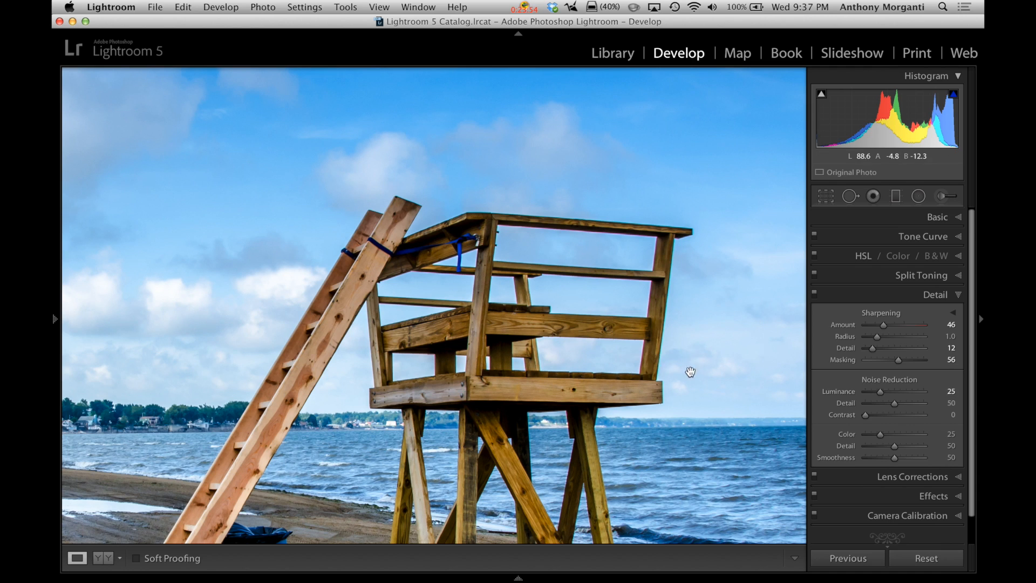
pyautogui.click(749, 382)
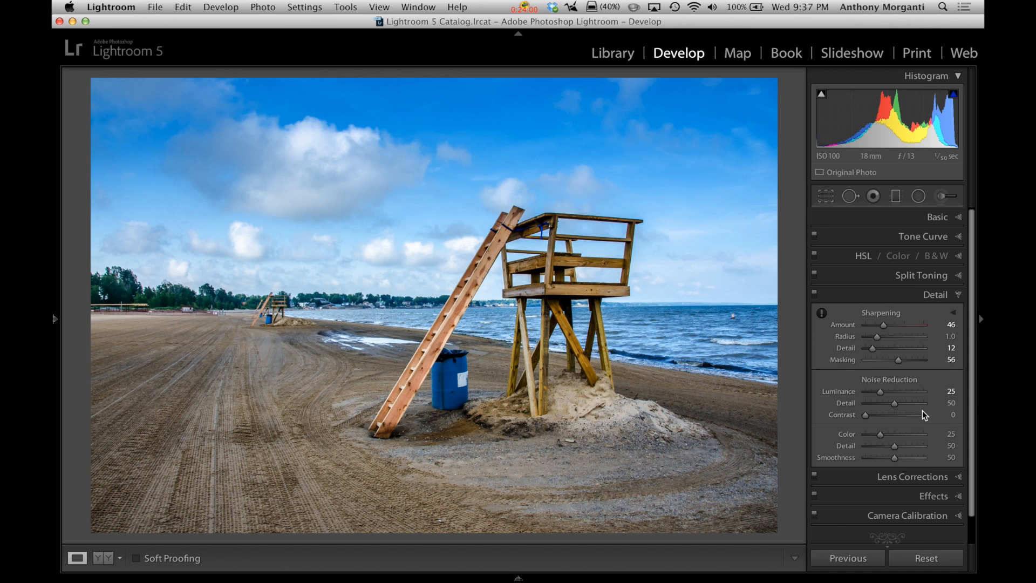
pyautogui.click(959, 297)
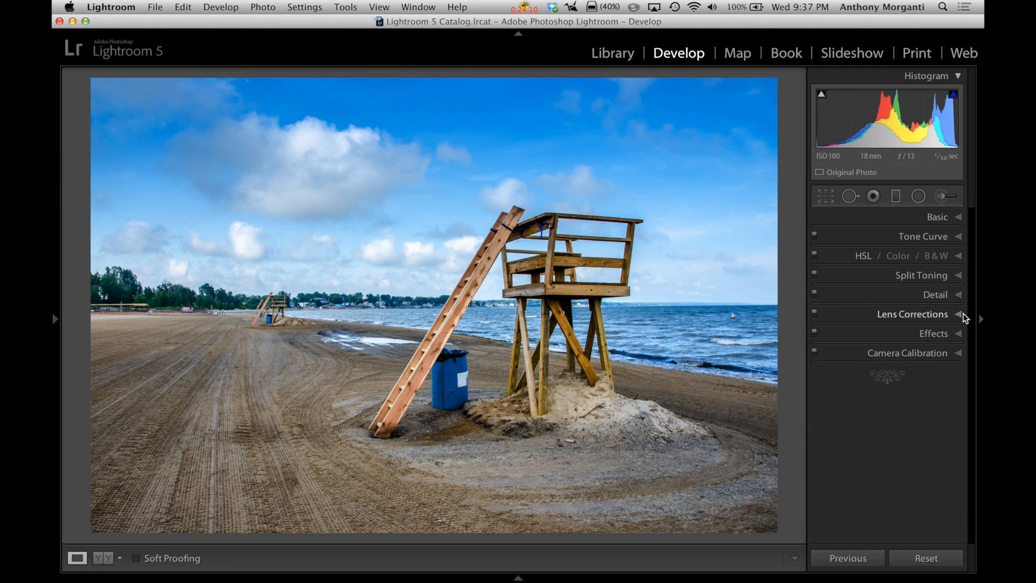
# Step: Enable profile corrections and chromatic aberration removal in Lens Corrections, check the stand's edges up close, and collapse the section
pyautogui.click(959, 314)
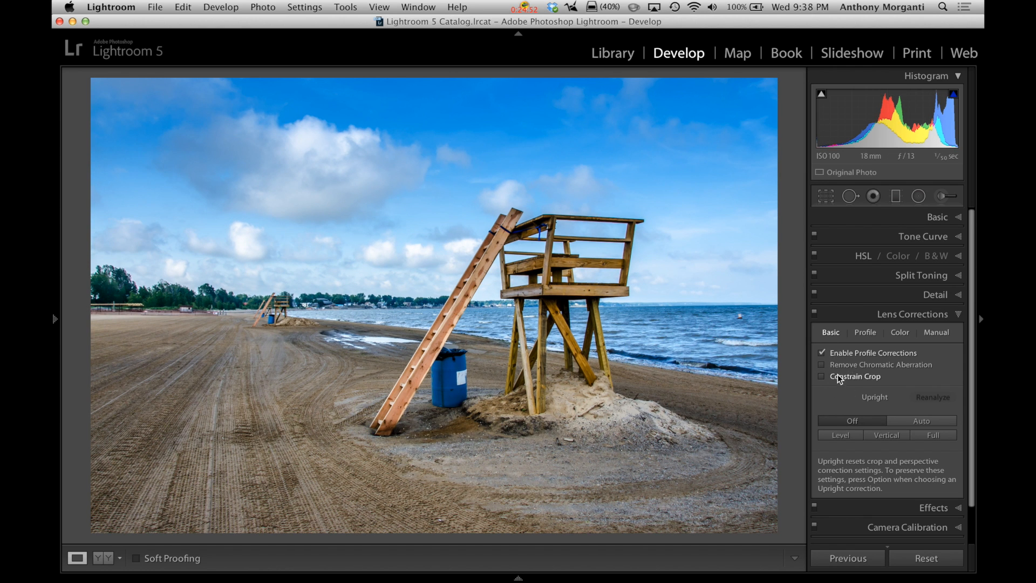
pyautogui.click(821, 365)
pyautogui.click(510, 281)
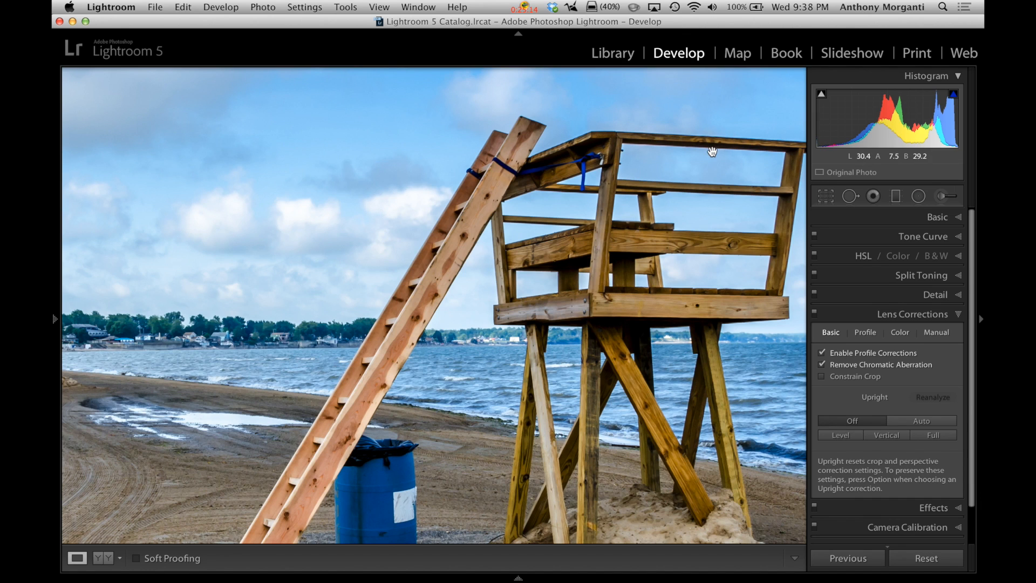
pyautogui.click(715, 153)
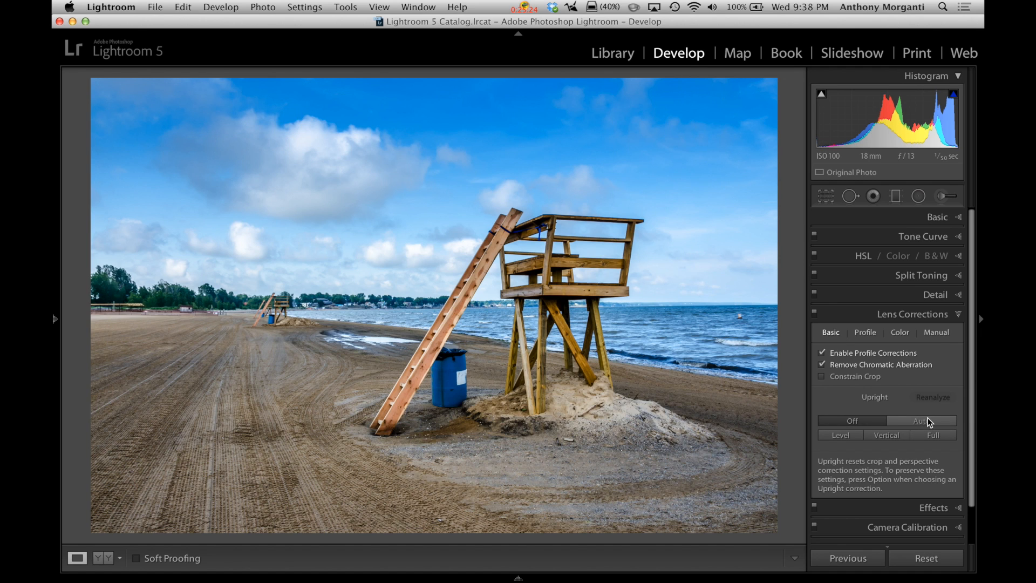
pyautogui.click(941, 315)
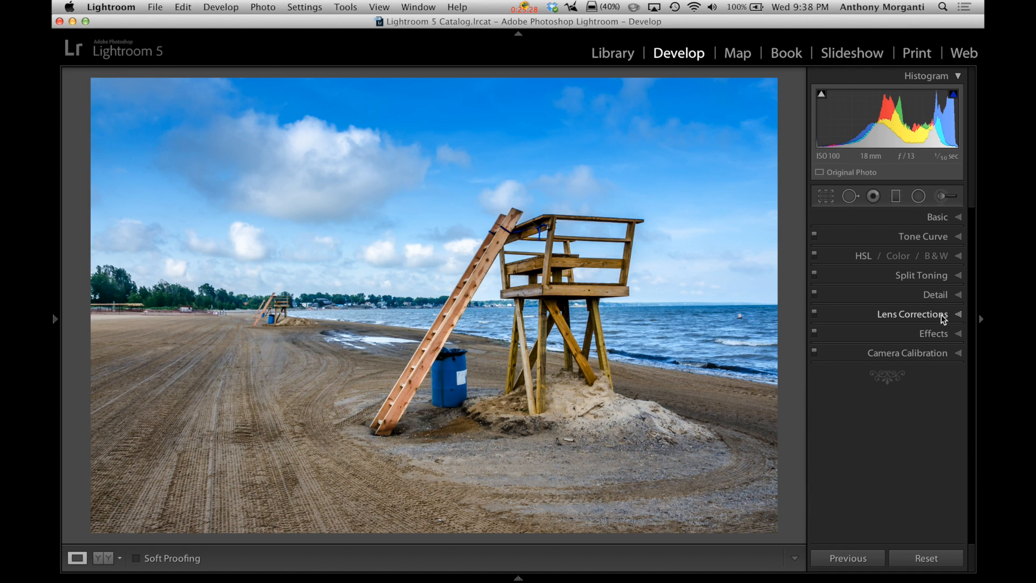
# Step: Set the Highlight Priority post-crop vignetting Amount to -10 and collapse the Effects adjustments
pyautogui.click(949, 332)
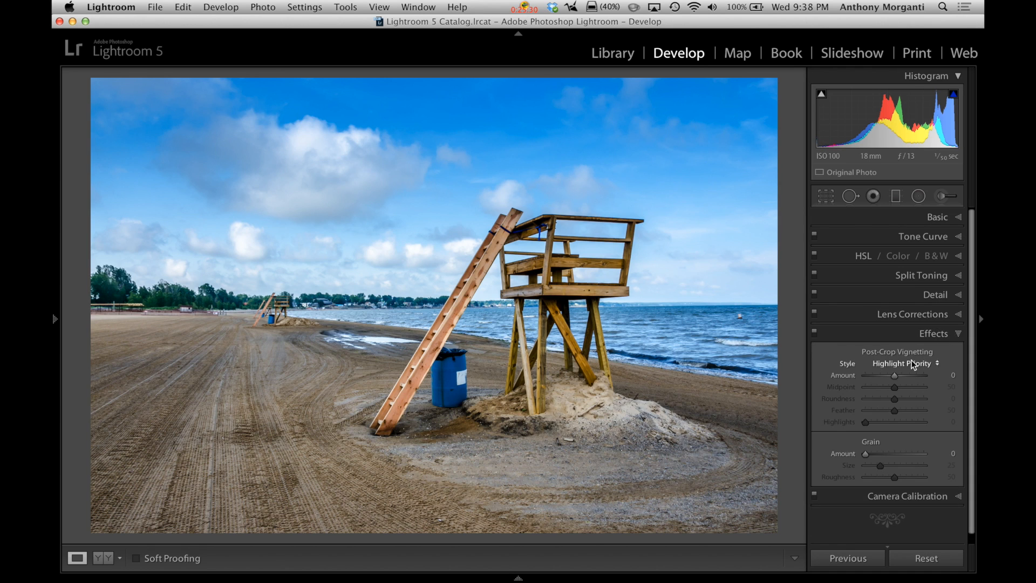
pyautogui.moveTo(894, 374); pyautogui.dragTo(892, 377)
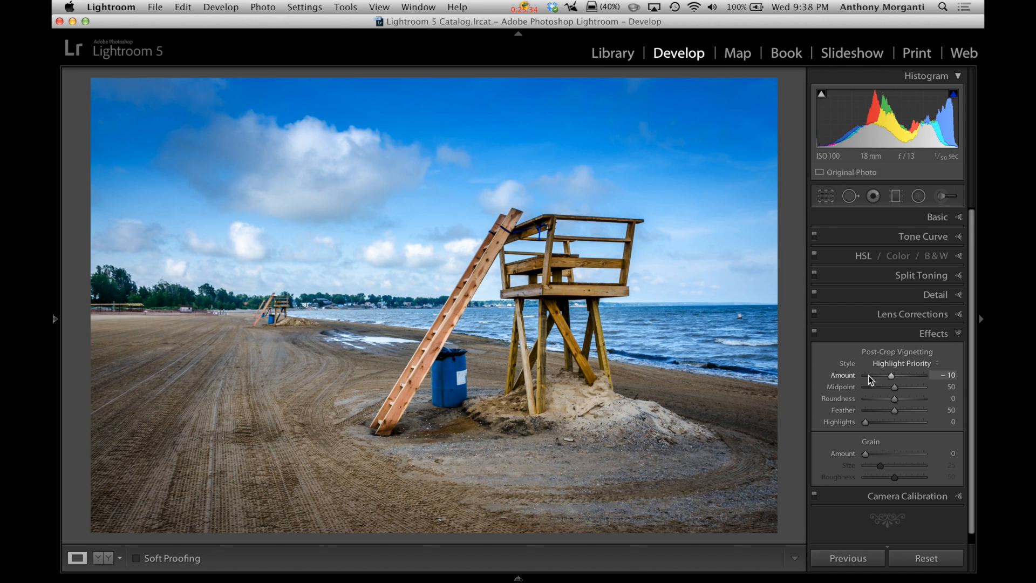
pyautogui.click(958, 333)
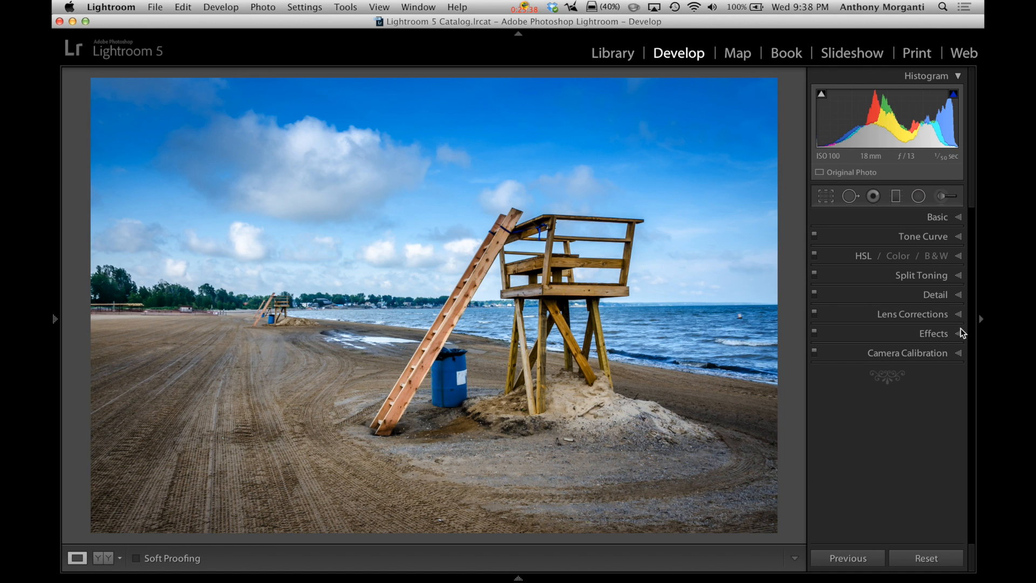
# Step: Review the Camera Calibration profiles and change the photo's profile to Camera Landscape
pyautogui.click(959, 354)
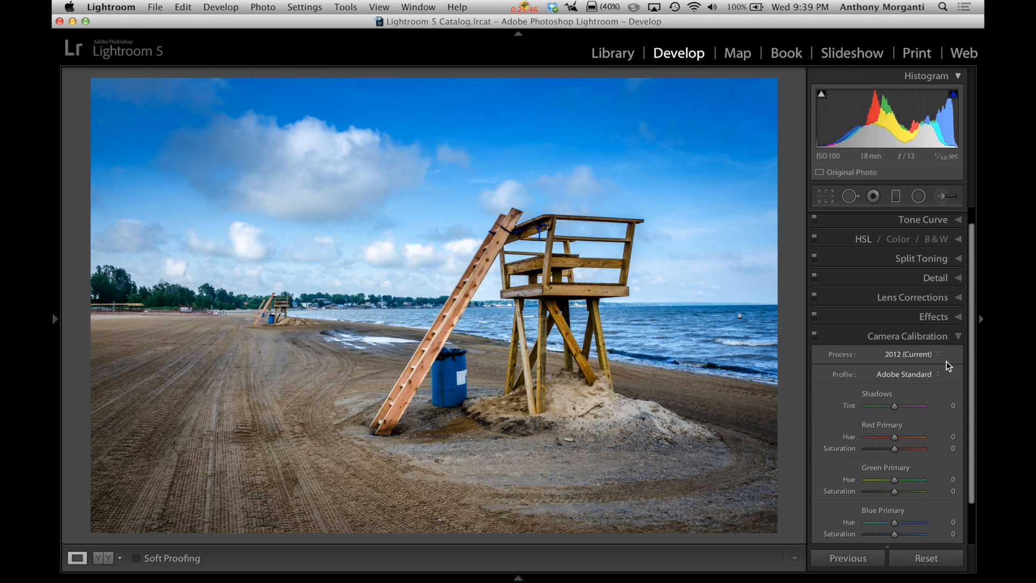
pyautogui.click(932, 374)
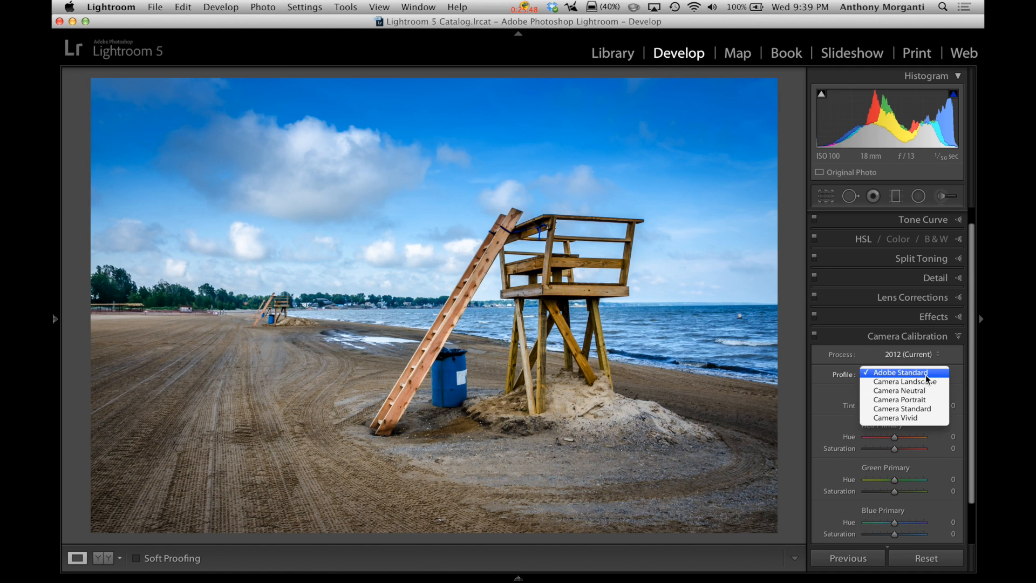
pyautogui.click(923, 375)
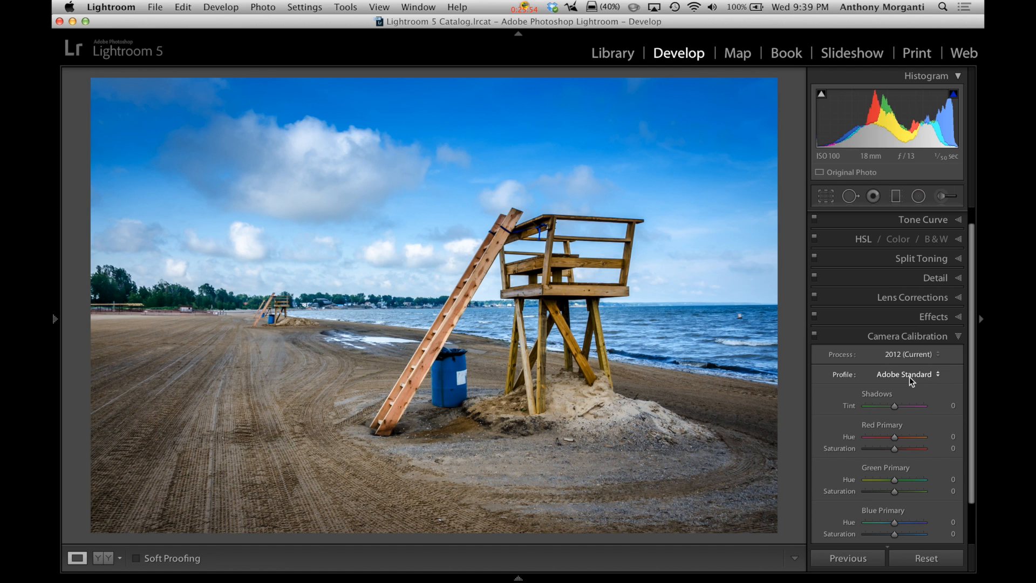
pyautogui.click(908, 377)
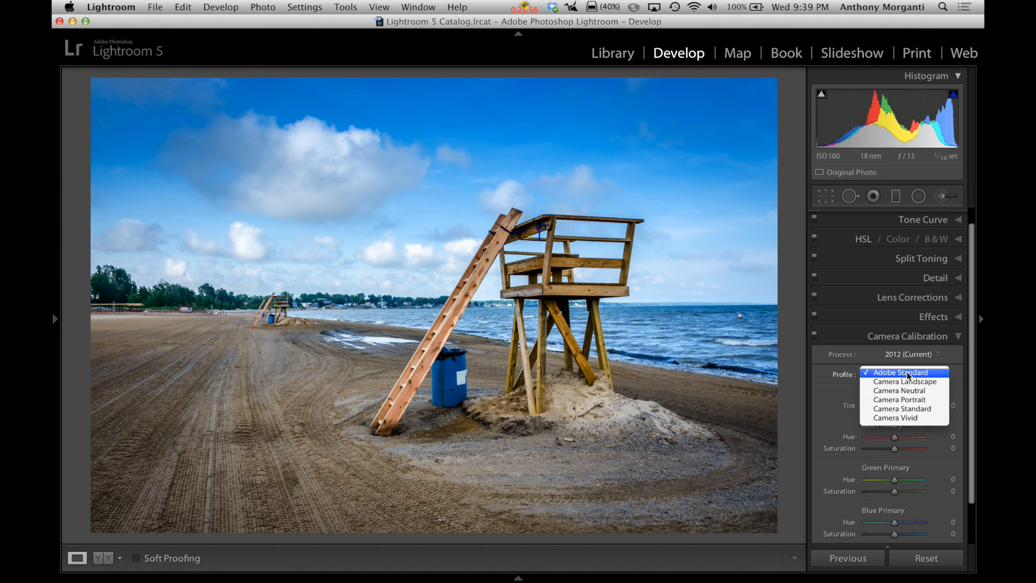
pyautogui.click(907, 371)
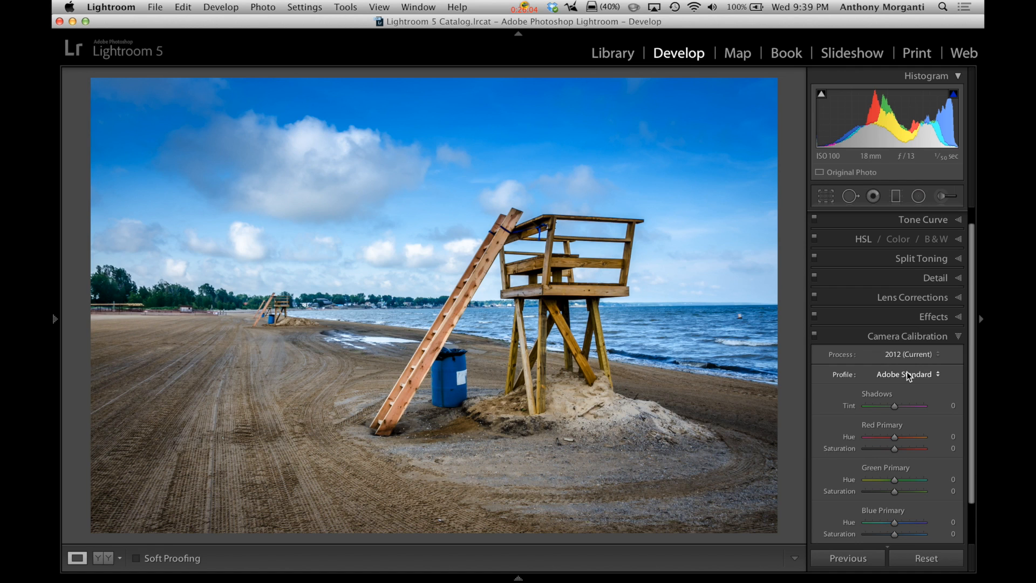
pyautogui.click(908, 376)
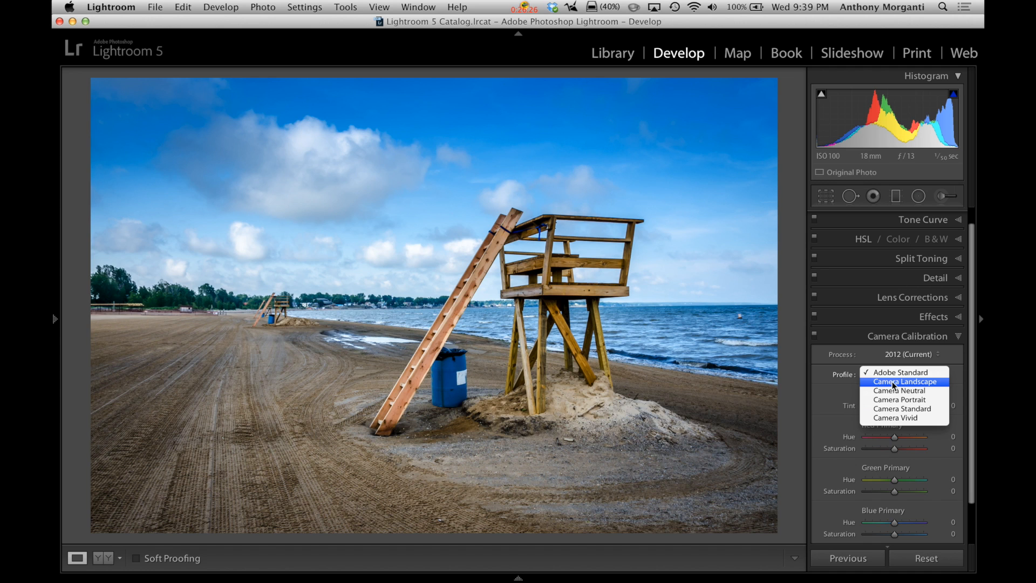
pyautogui.click(892, 382)
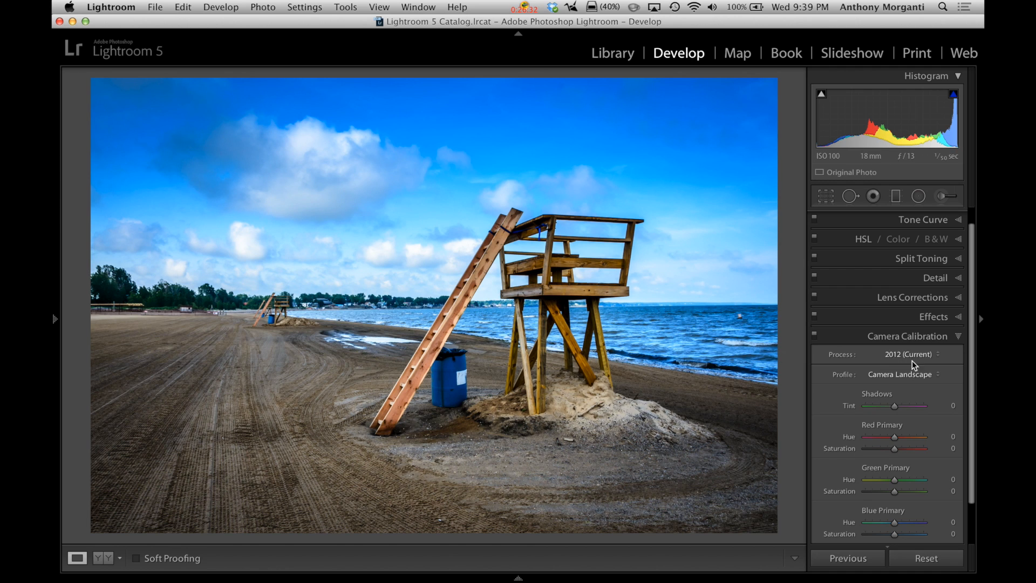
# Step: Try the Camera Neutral, Camera Portrait, Camera Standard and Camera Vivid profiles in turn, and return the photo to Camera Landscape
pyautogui.click(913, 374)
pyautogui.click(905, 382)
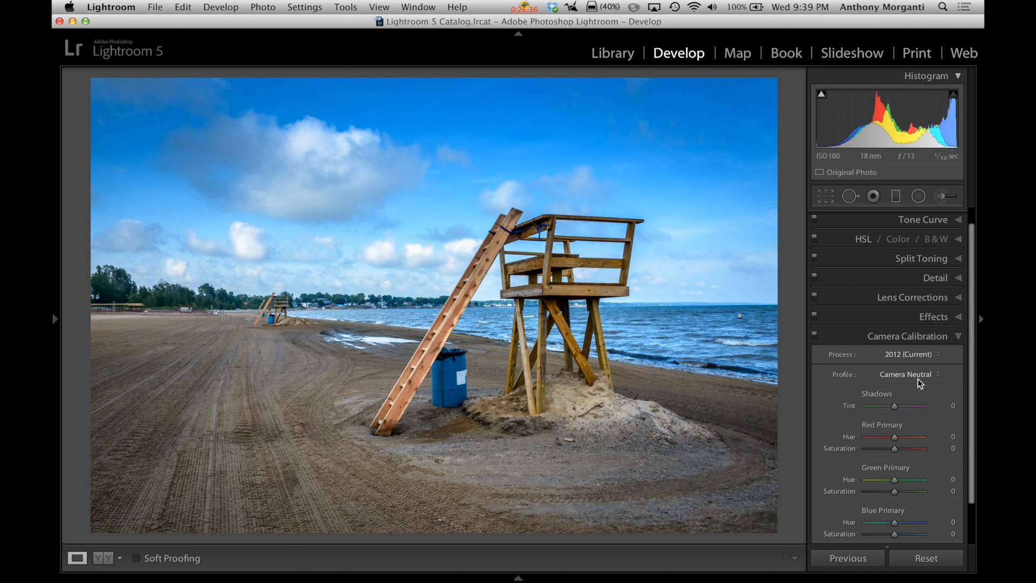
pyautogui.click(927, 376)
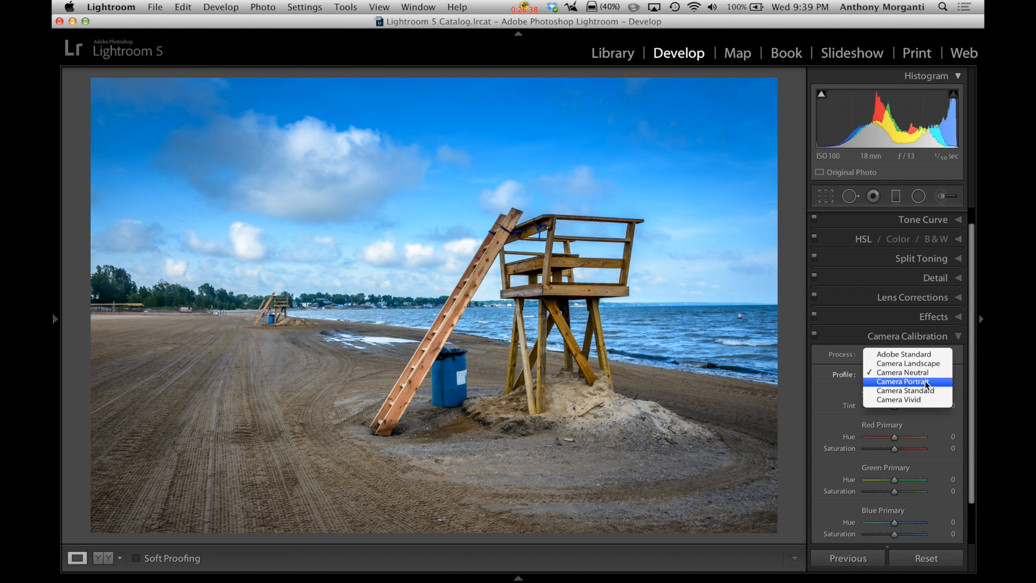
pyautogui.click(924, 381)
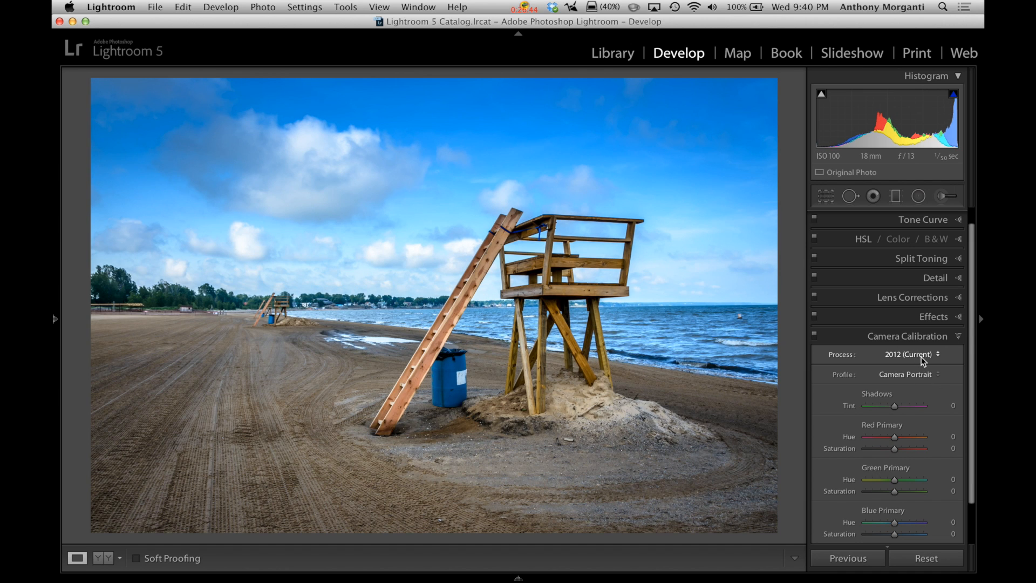
pyautogui.click(917, 374)
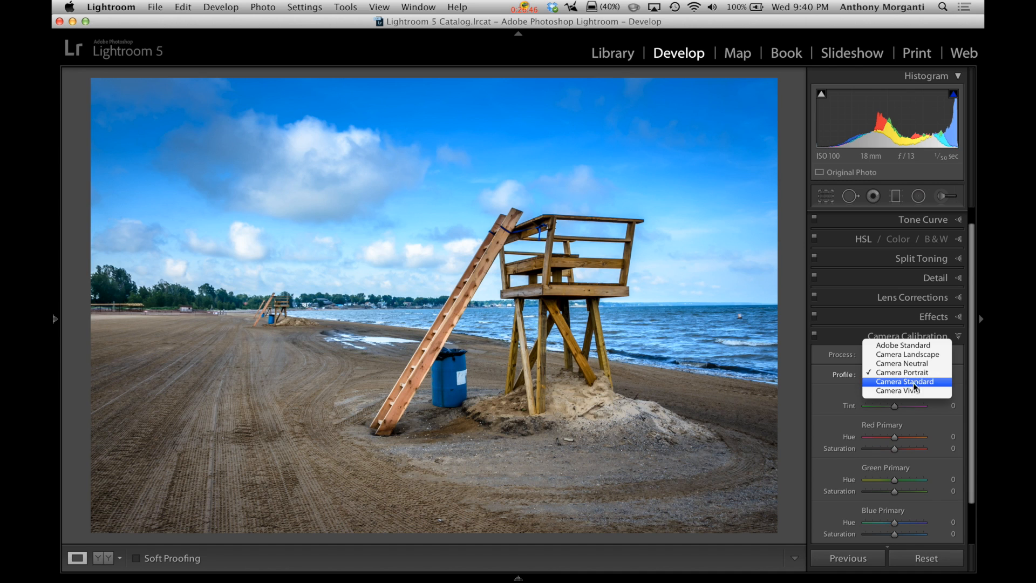
pyautogui.click(914, 381)
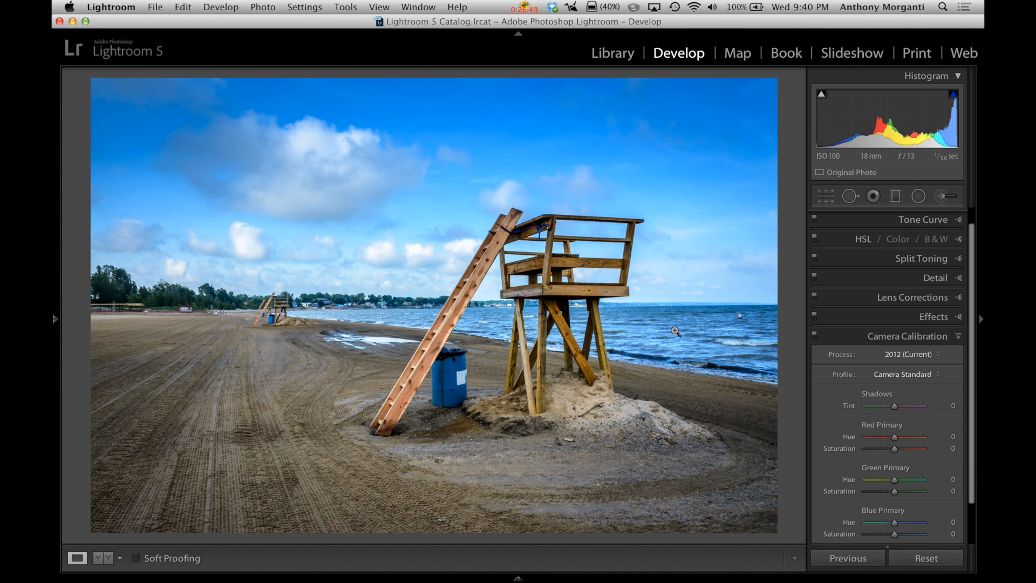
pyautogui.click(921, 375)
pyautogui.click(920, 381)
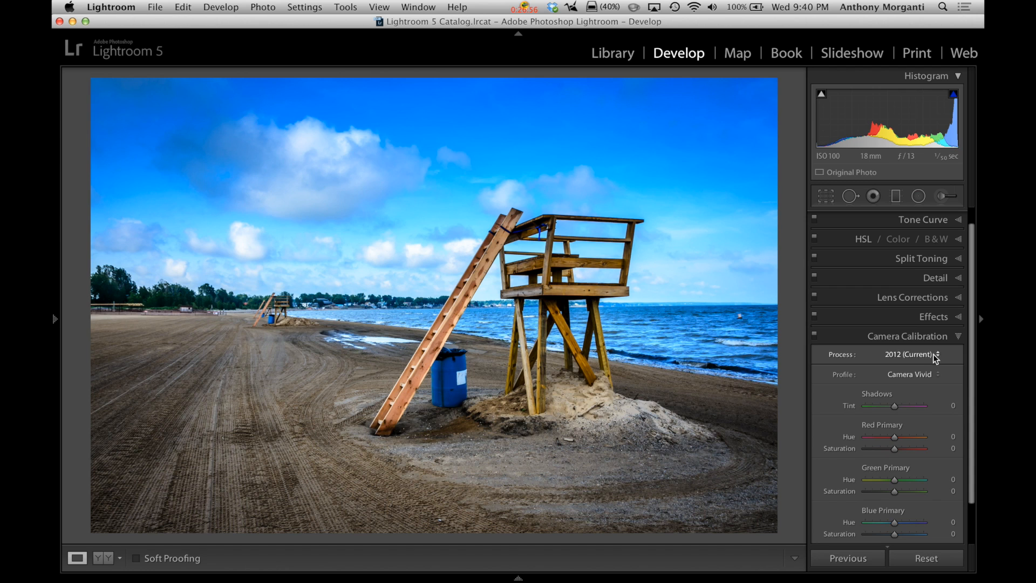
pyautogui.click(919, 373)
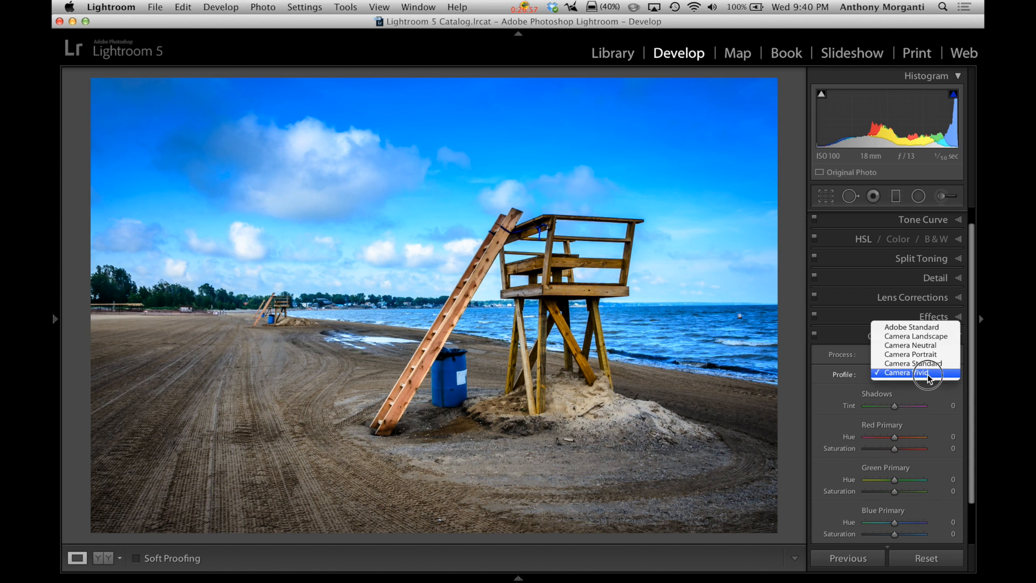
pyautogui.click(917, 336)
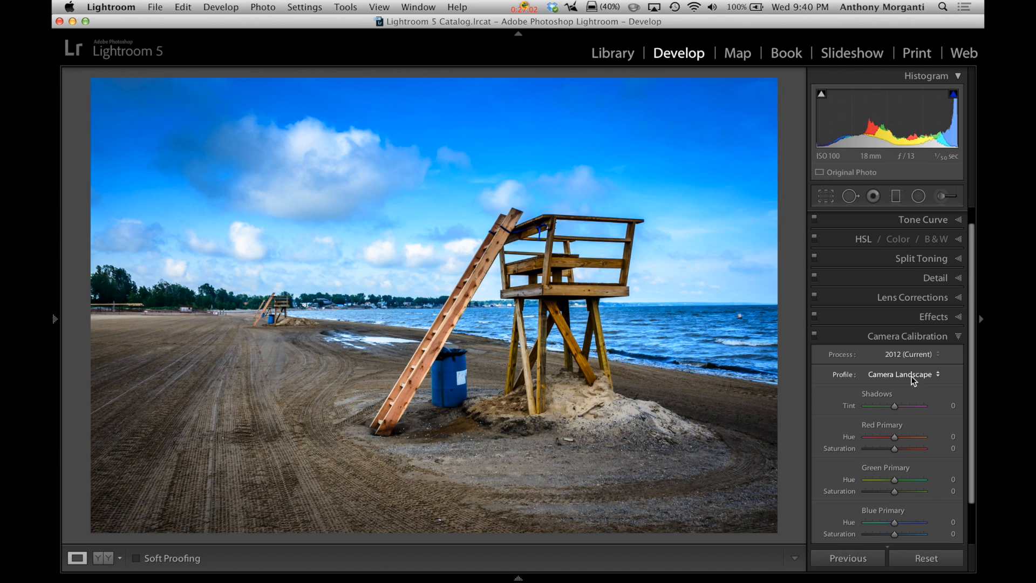
# Step: Set the photo's camera profile to Camera Vivid and collapse the Camera Calibration adjustments
pyautogui.click(922, 376)
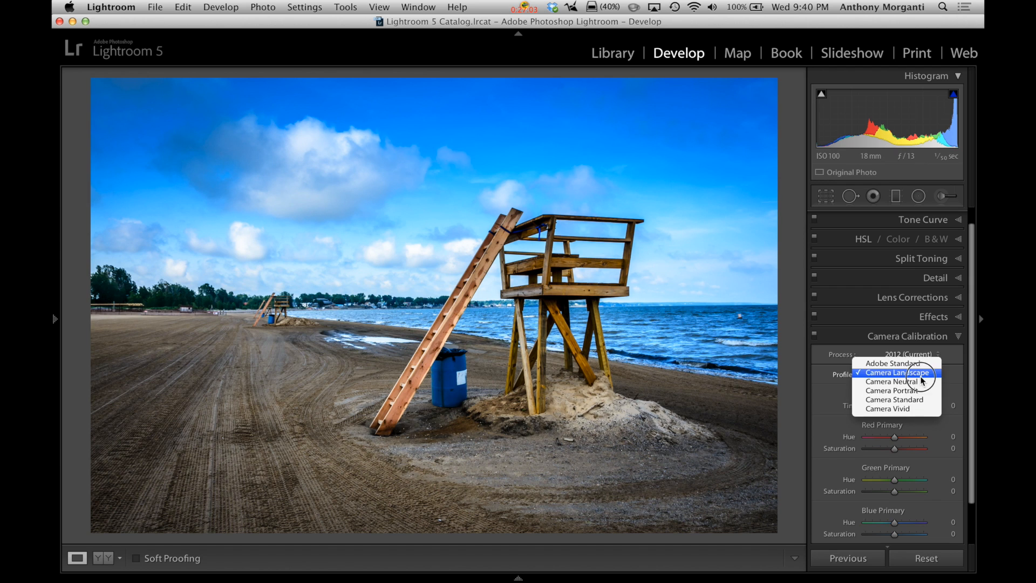
pyautogui.click(919, 410)
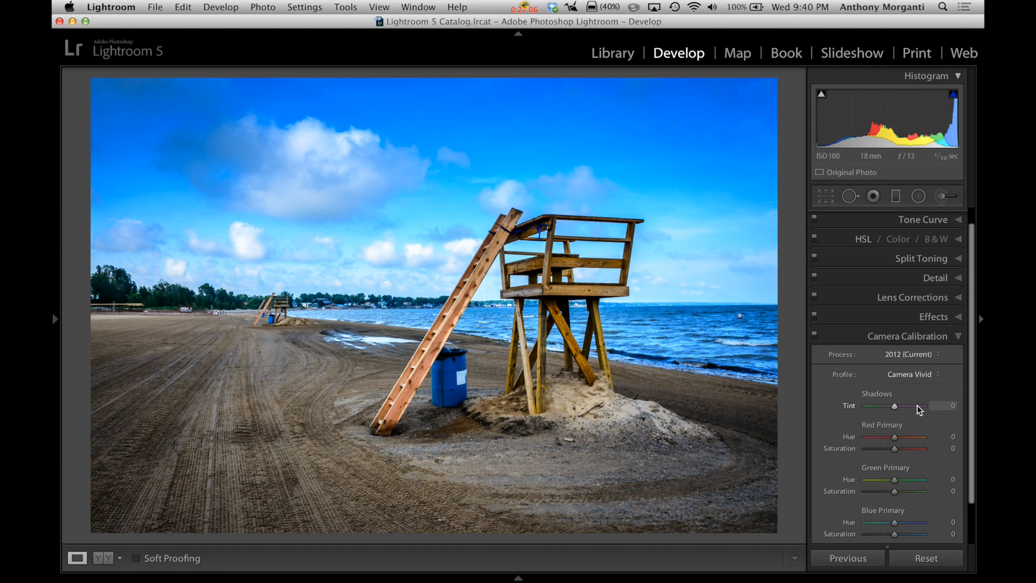
pyautogui.click(959, 336)
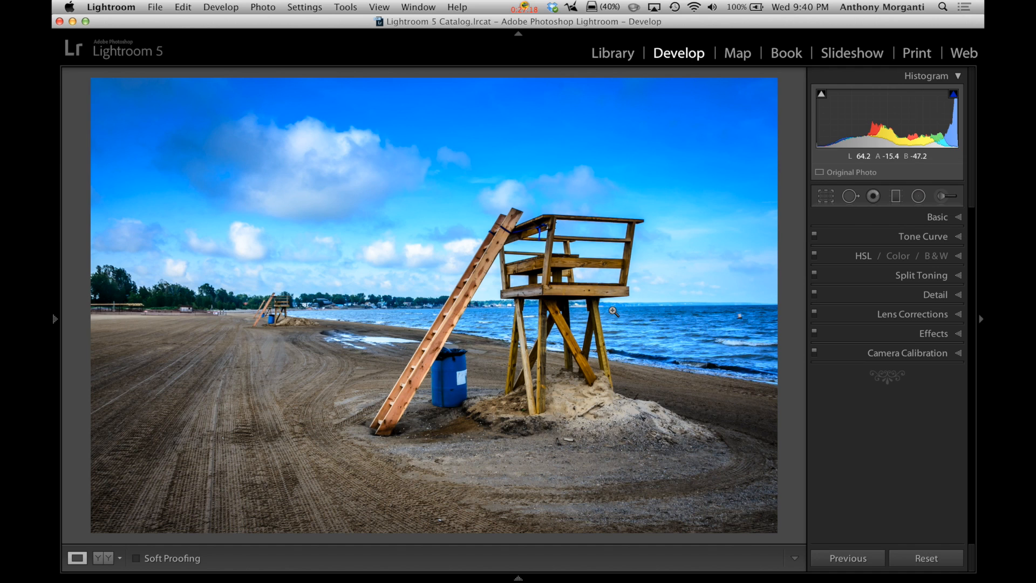
# Step: Lower the photo's Vibrance to +6 in the Basic adjustments and check the area around the blue barrel
pyautogui.click(958, 225)
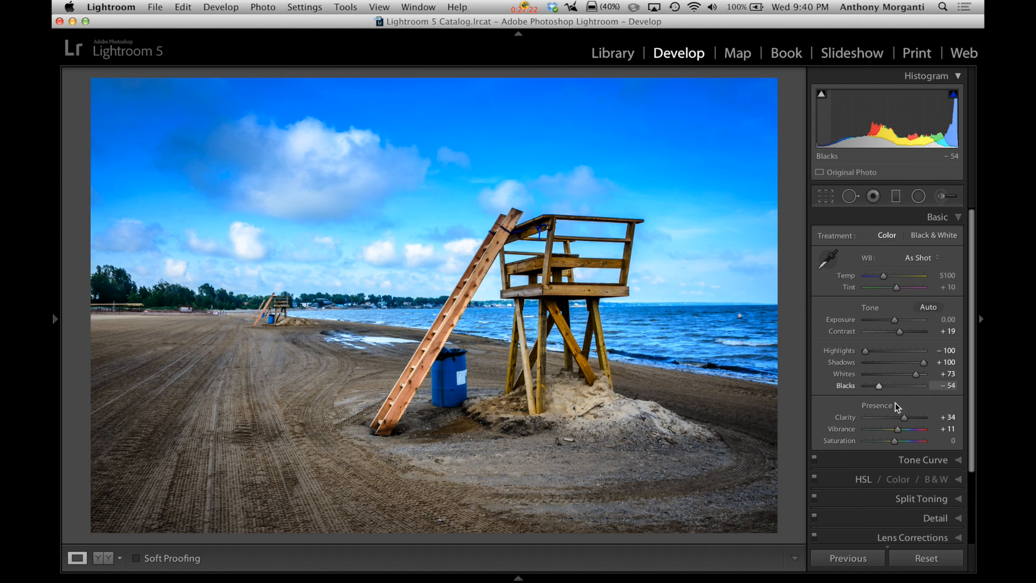
pyautogui.moveTo(898, 432); pyautogui.dragTo(896, 432)
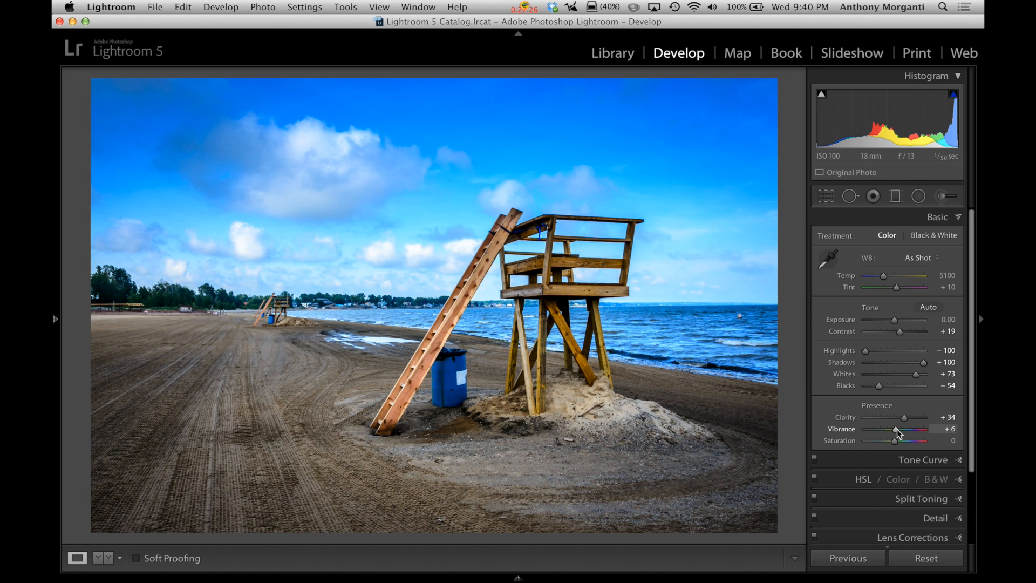
pyautogui.click(472, 379)
pyautogui.click(473, 379)
# Step: Show the filmstrip alongside the develop adjustments, and keep the Navigator, Presets and History area hidden
pyautogui.click(981, 321)
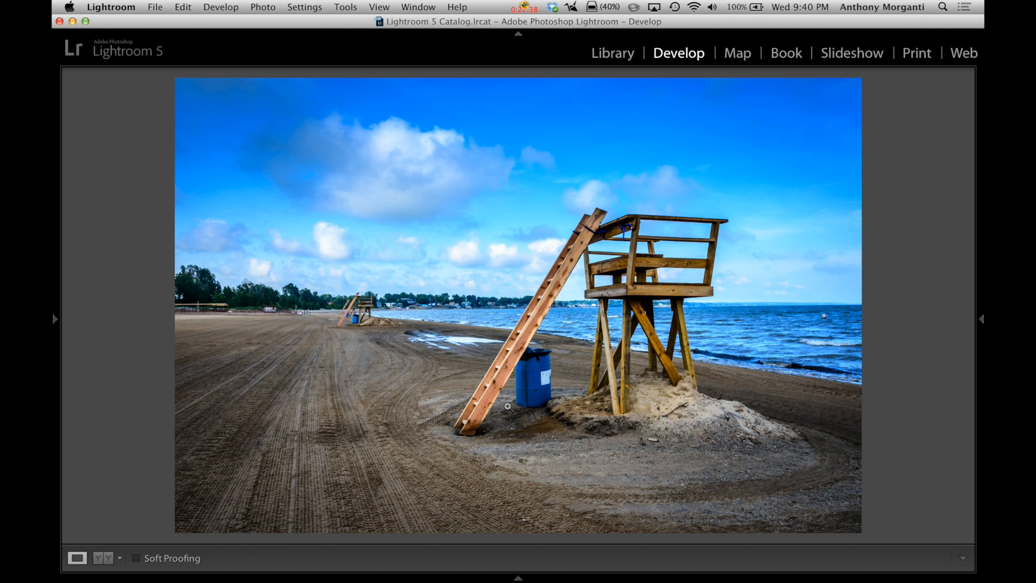
pyautogui.click(515, 575)
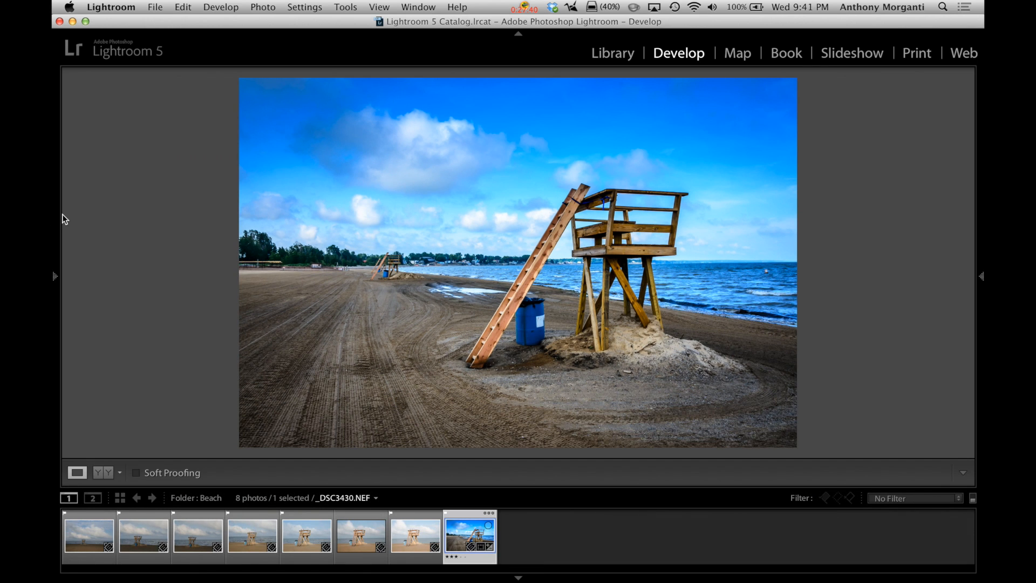
pyautogui.click(55, 277)
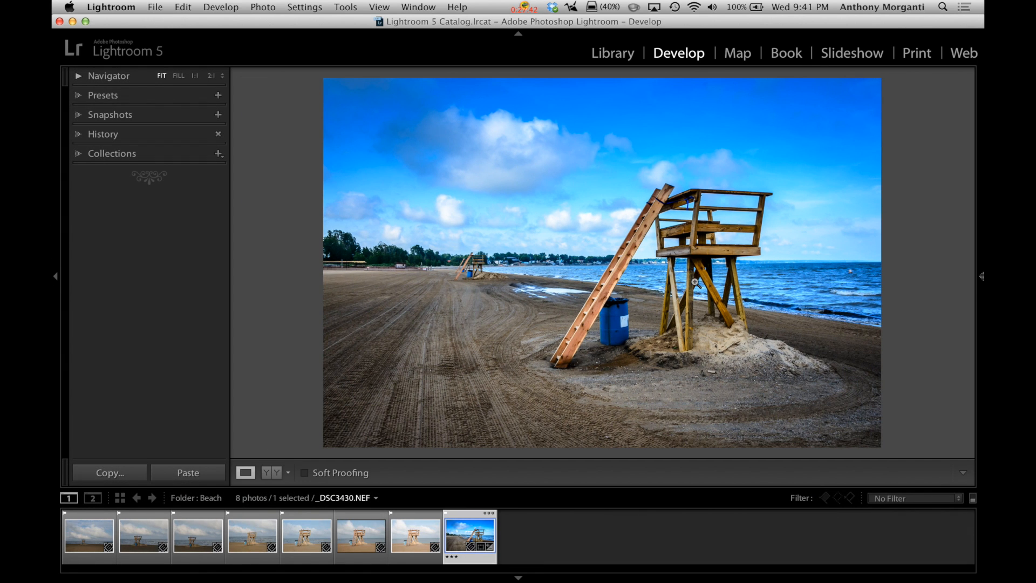
pyautogui.click(980, 277)
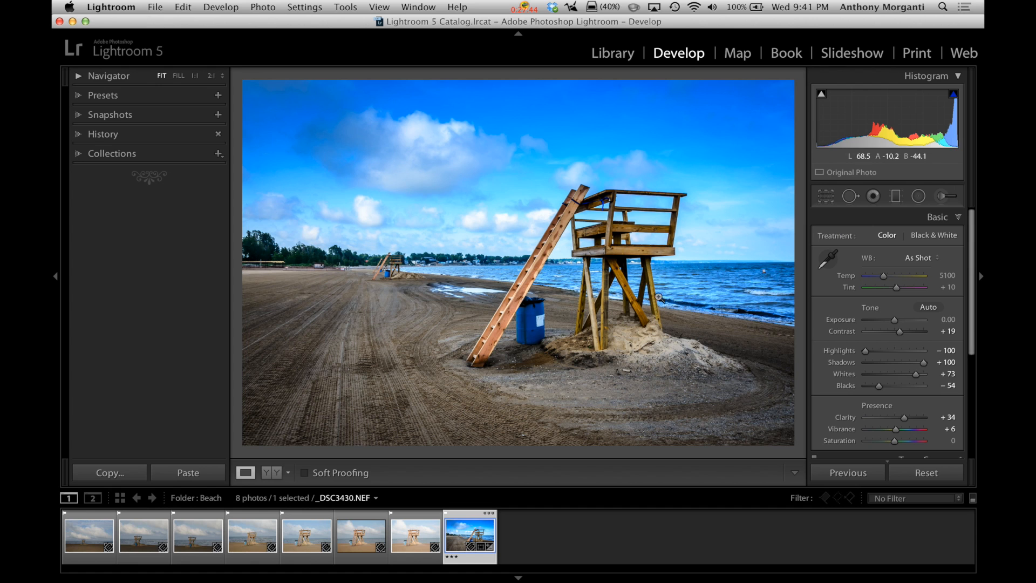
pyautogui.click(54, 278)
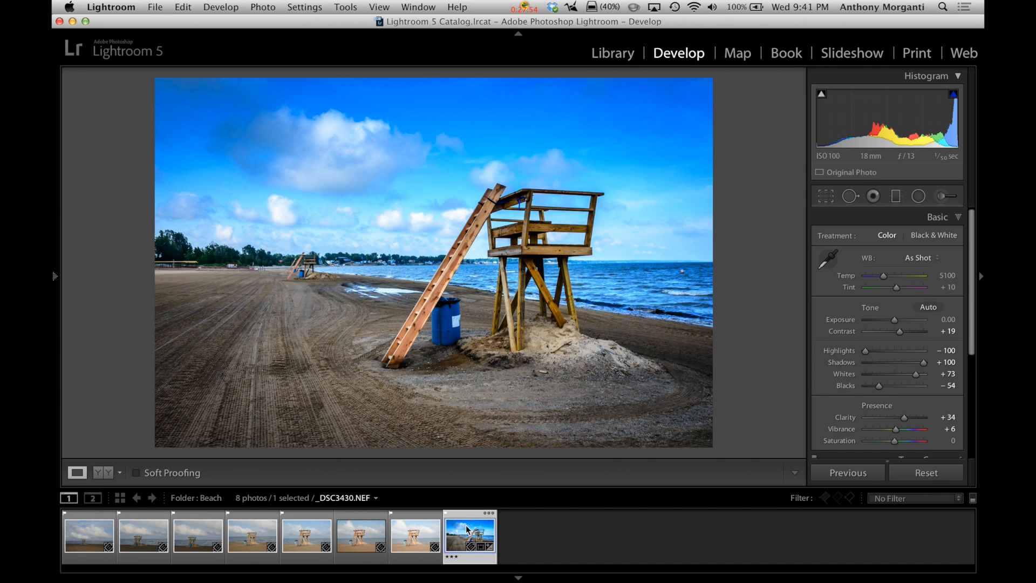
# Step: Create a virtual copy of _DSC3430.NEF, compare it with the original, and select the copy for editing
pyautogui.rightClick(494, 380)
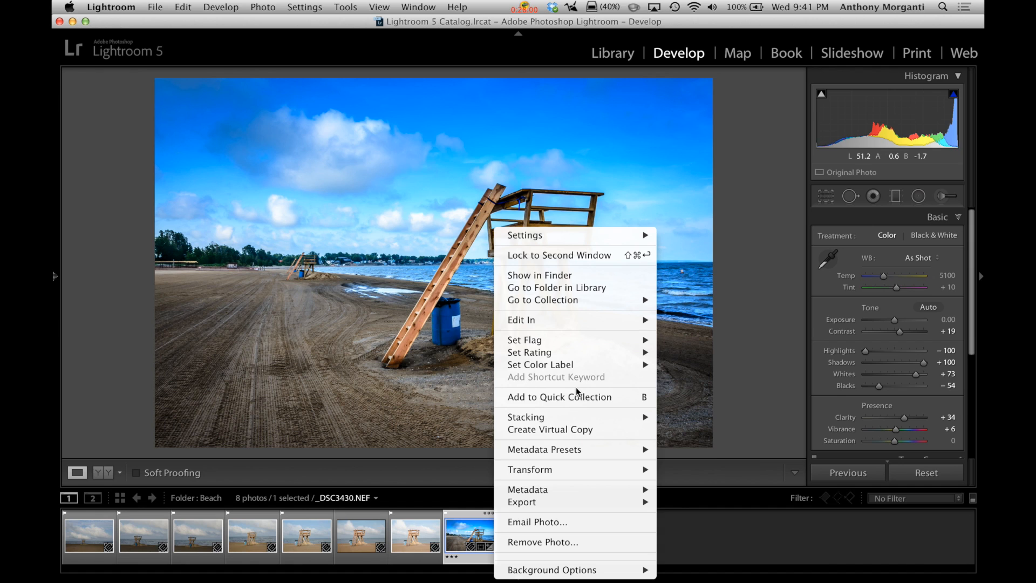
pyautogui.click(544, 430)
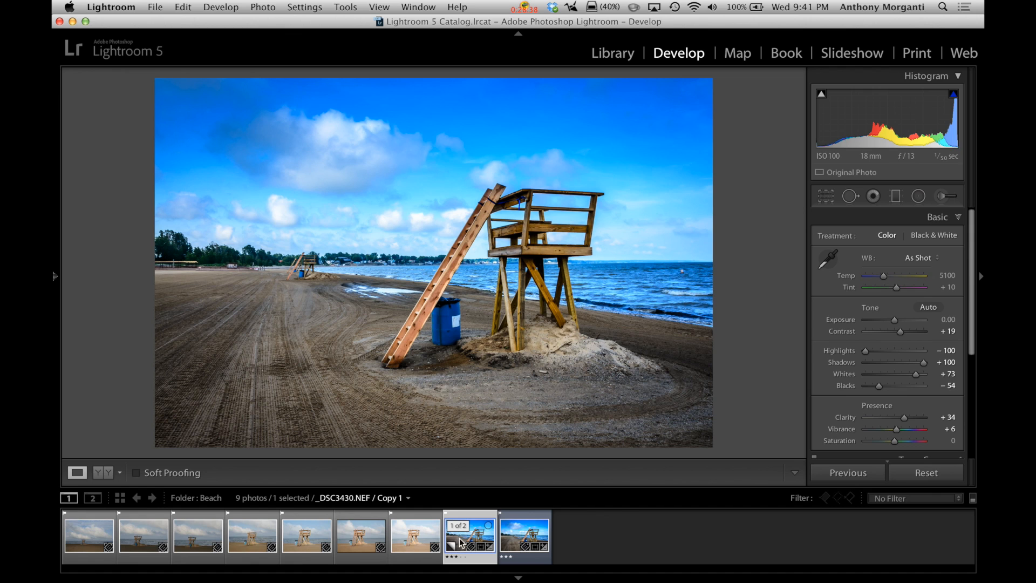
pyautogui.click(509, 541)
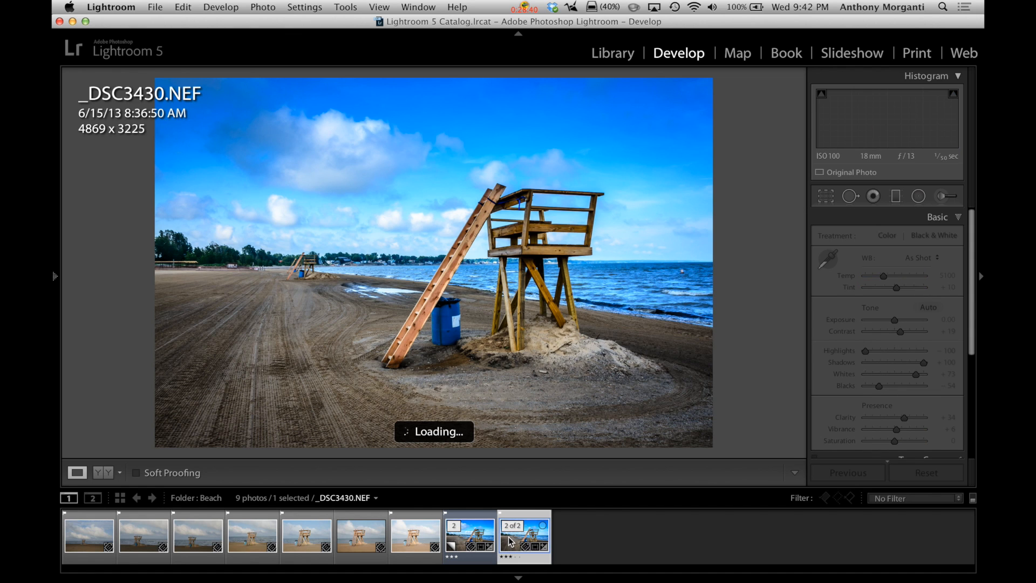
pyautogui.click(462, 541)
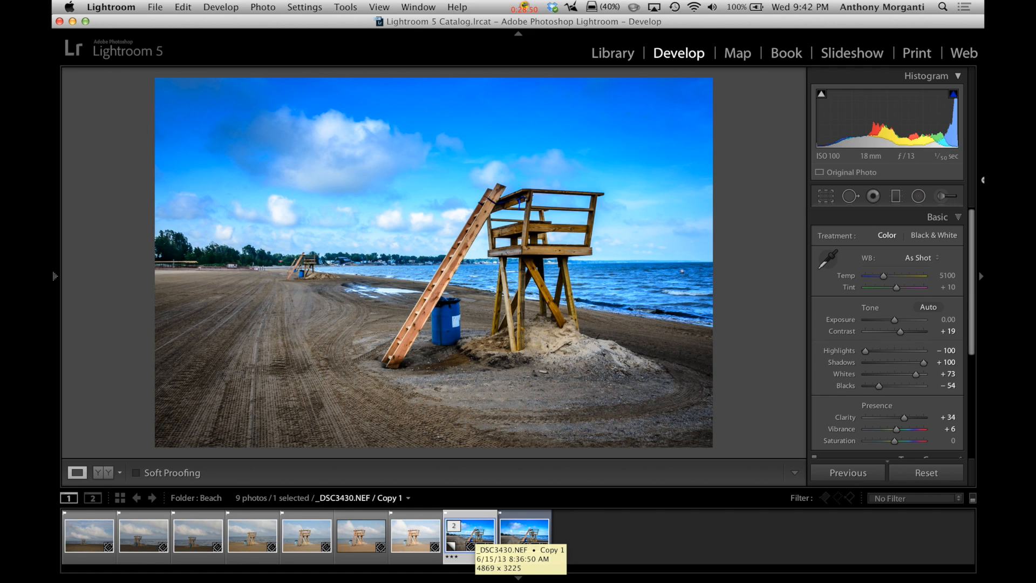
# Step: Convert the virtual copy to black and white, set Blue to -16 in the Black & White Mix, and collapse the section
pyautogui.click(958, 217)
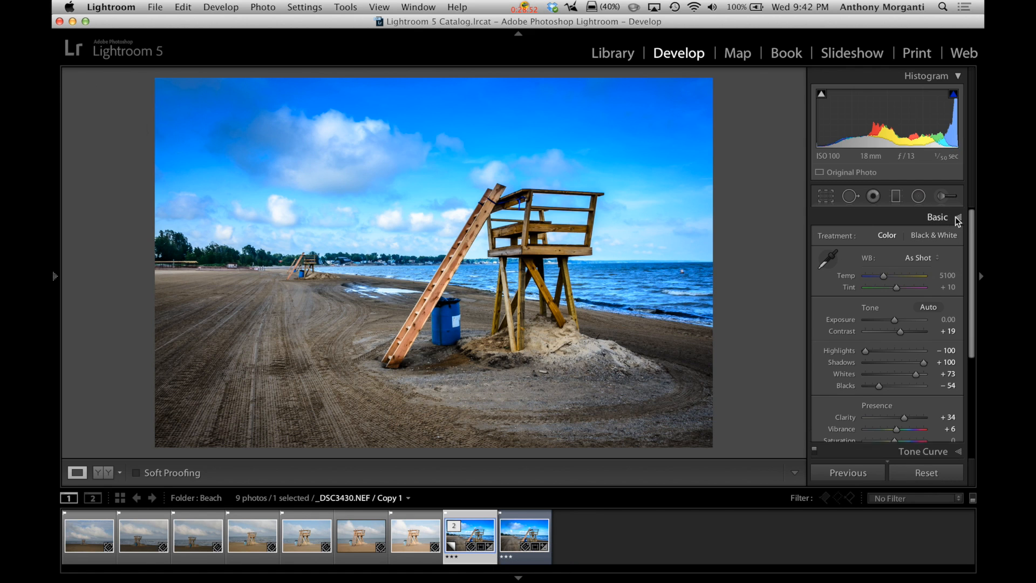
pyautogui.click(962, 256)
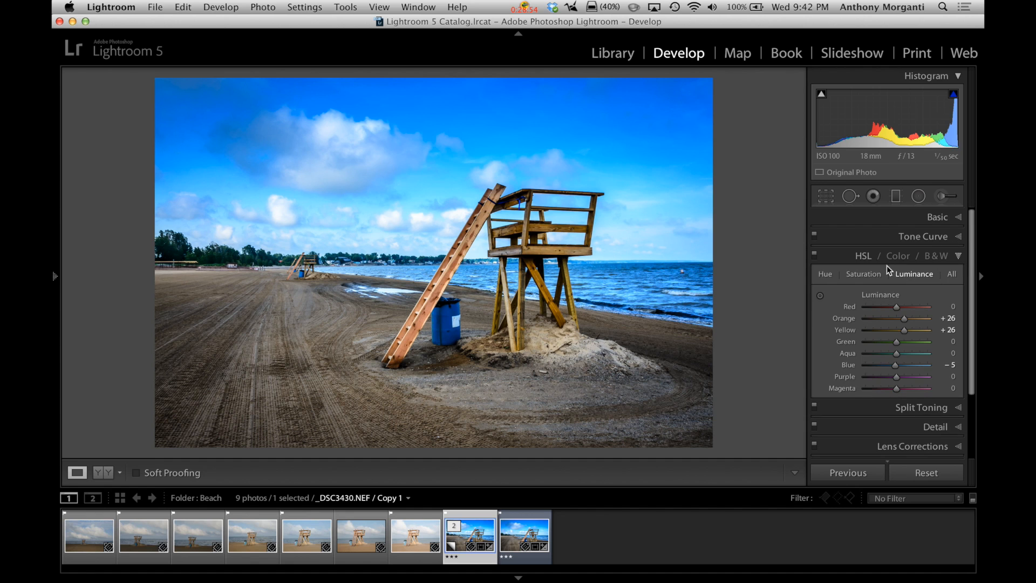
pyautogui.click(941, 258)
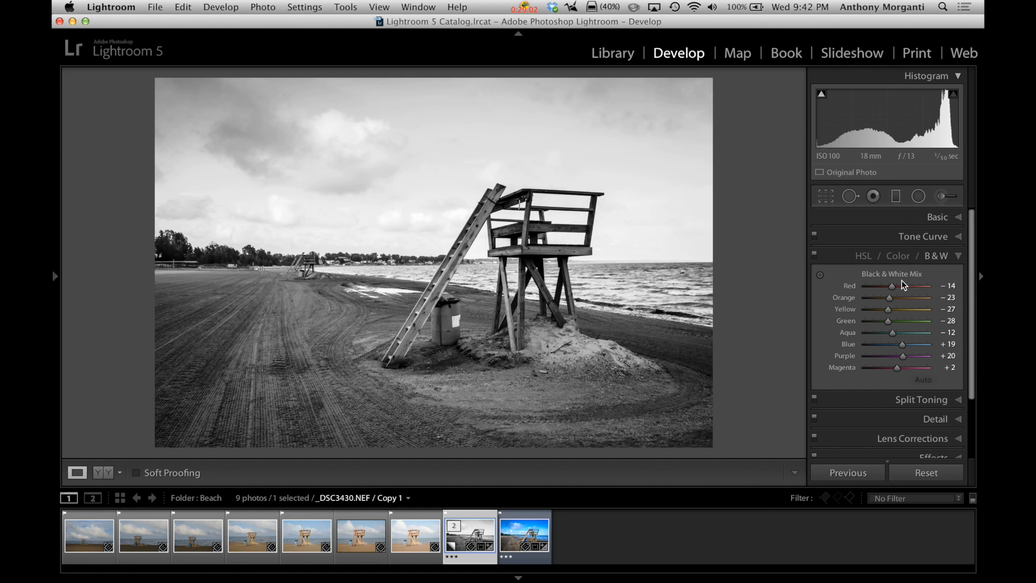
pyautogui.moveTo(899, 345)
pyautogui.mouseDown()
pyautogui.moveTo(877, 348)
pyautogui.moveTo(893, 348)
pyautogui.mouseUp()
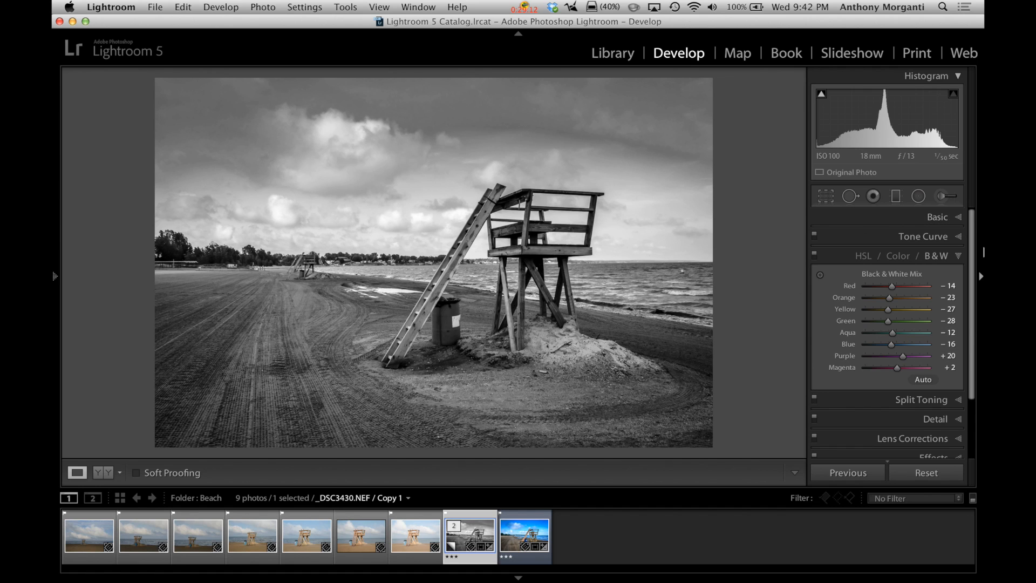
pyautogui.click(959, 256)
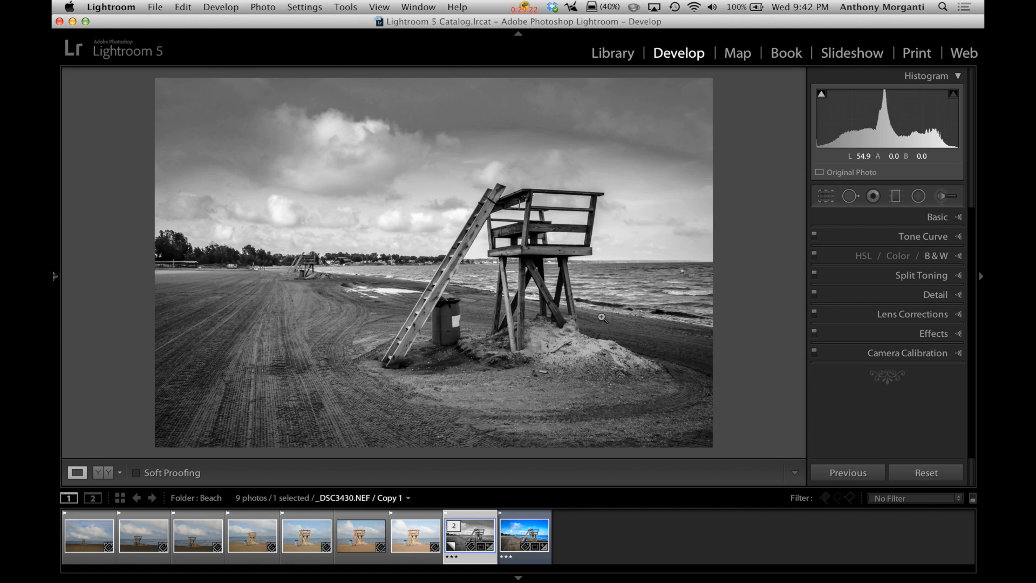
# Step: Select the color original of _DSC3430.NEF and create a second virtual copy from it
pyautogui.click(505, 539)
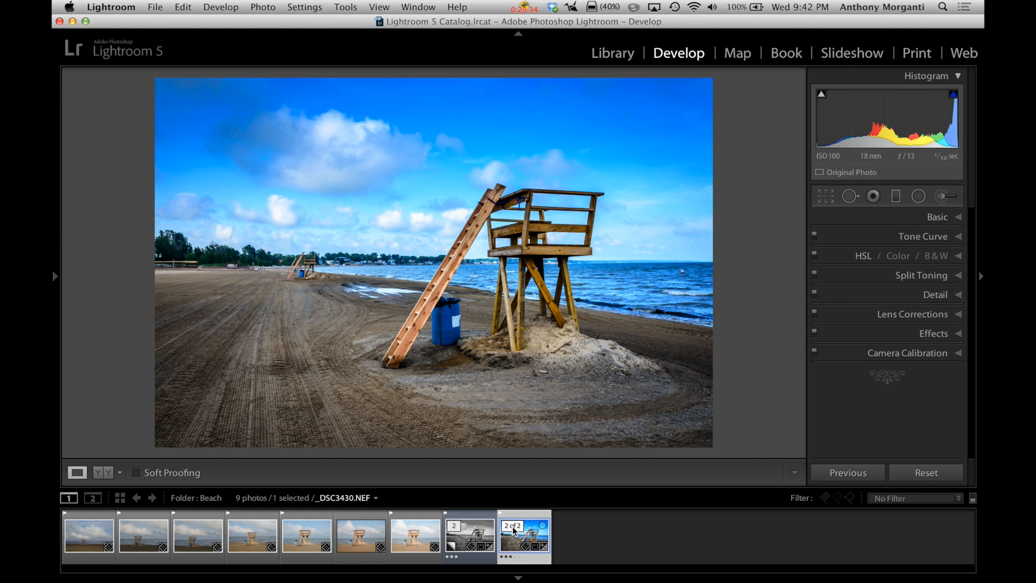
pyautogui.rightClick(514, 539)
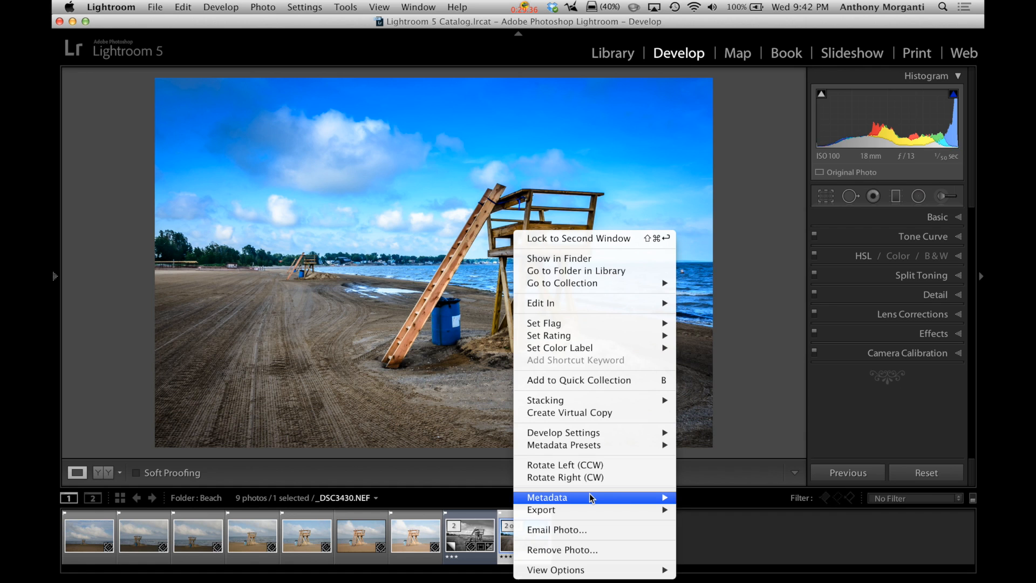
pyautogui.click(605, 413)
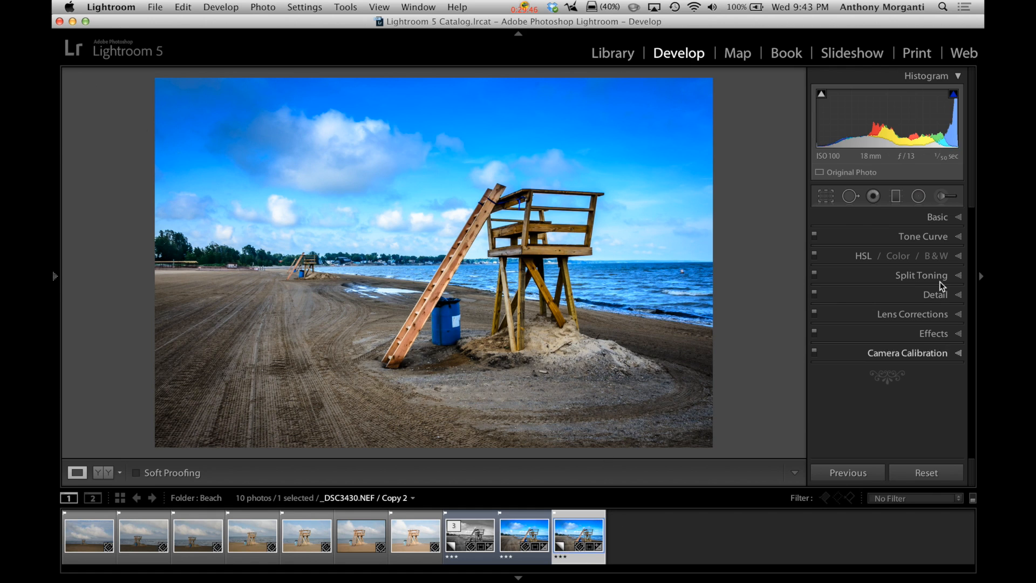
# Step: Set the second virtual copy's overall Saturation to -54 and collapse the Basic adjustments
pyautogui.click(958, 218)
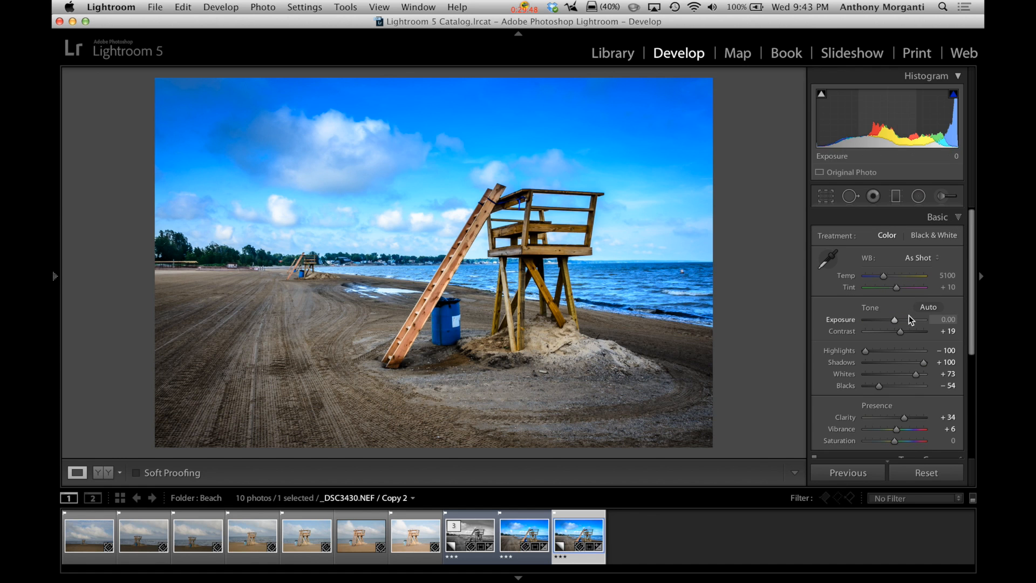
pyautogui.moveTo(895, 441); pyautogui.dragTo(879, 441)
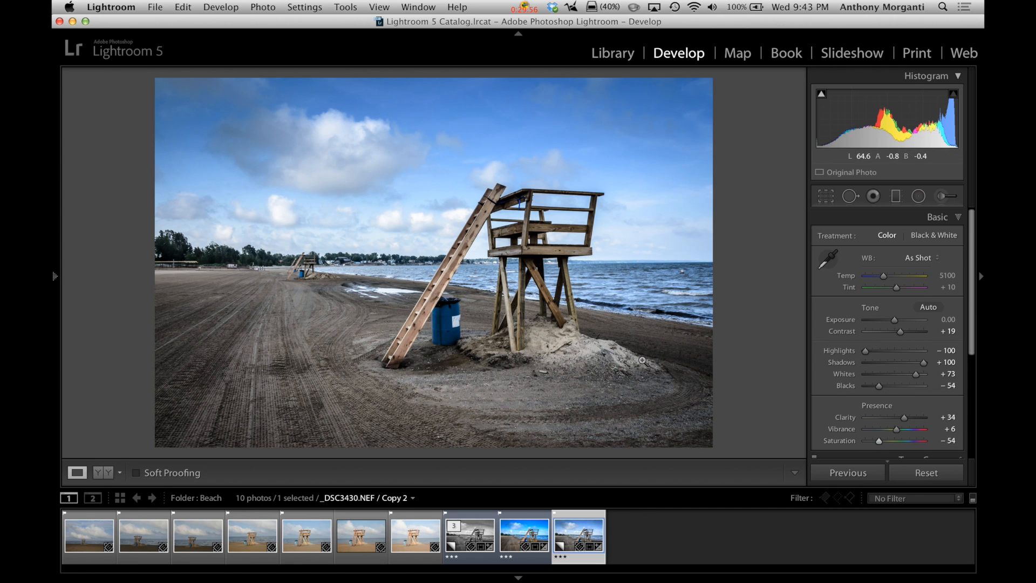
pyautogui.click(958, 218)
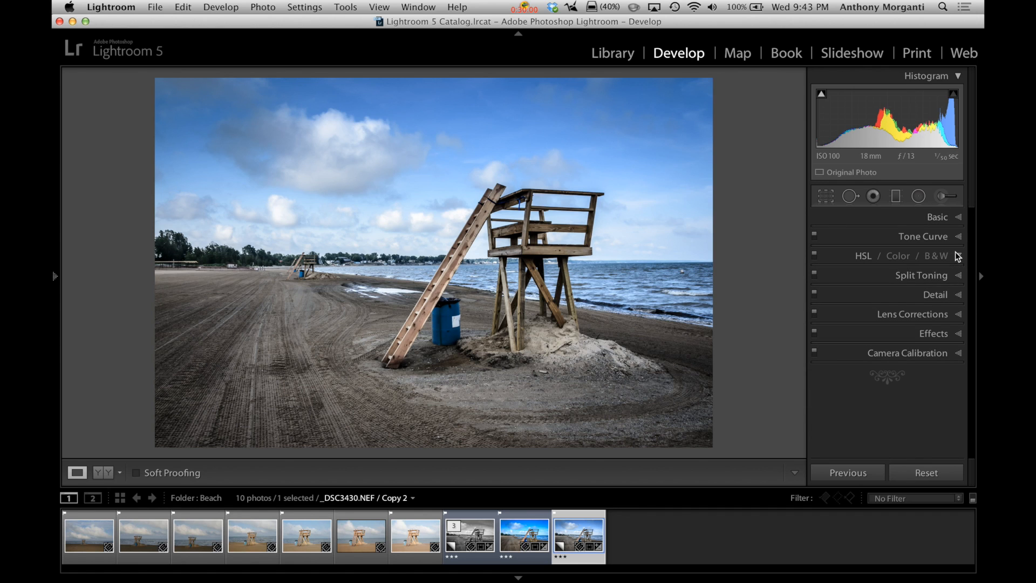
# Step: Set the second virtual copy's Blue saturation to -10 in the HSL adjustments and collapse the section
pyautogui.click(958, 257)
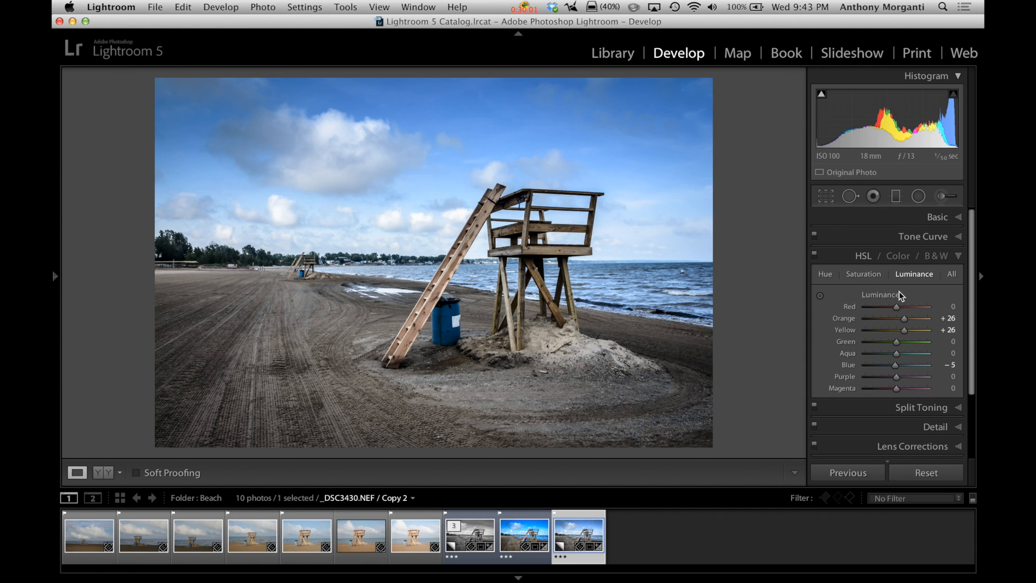
pyautogui.click(863, 274)
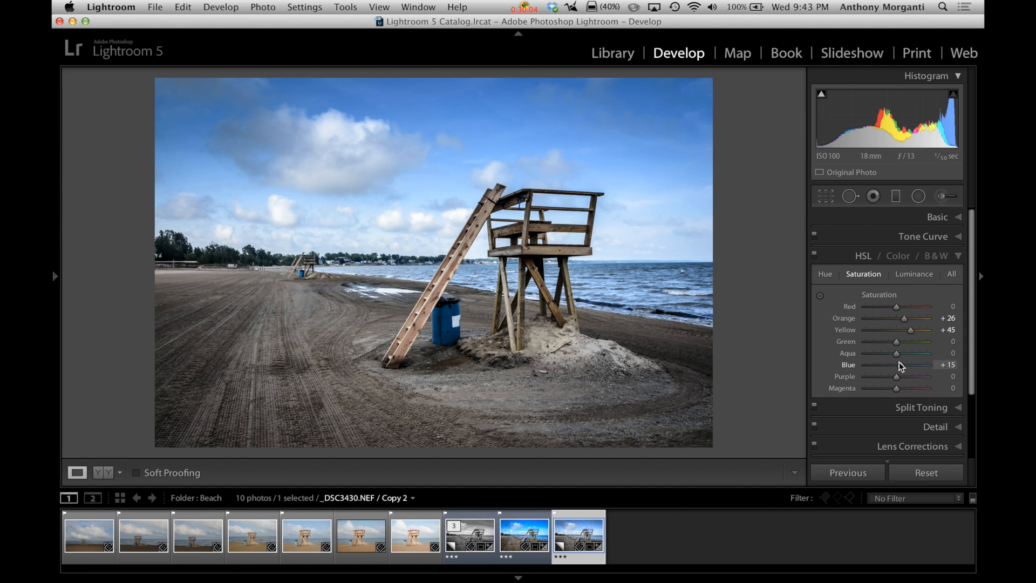
pyautogui.moveTo(900, 365); pyautogui.dragTo(892, 365)
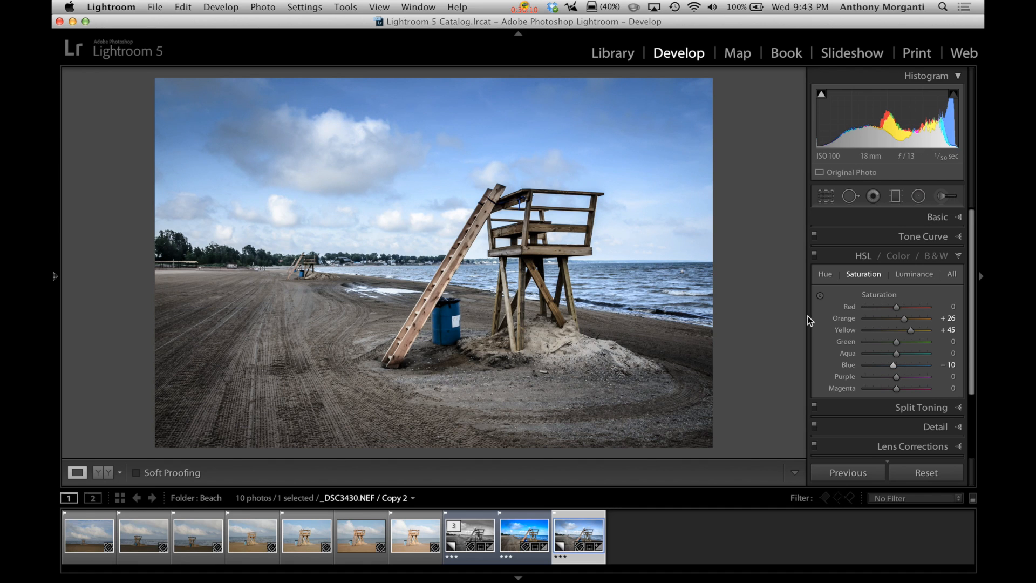
pyautogui.click(957, 256)
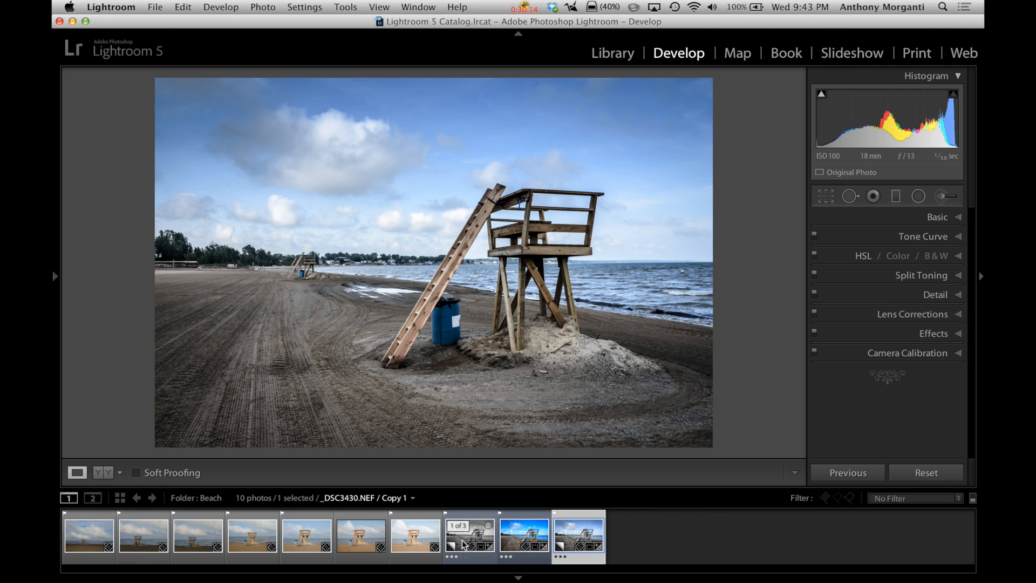
# Step: Compare the color original of _DSC3430.NEF with its black and white copy and its muted color copy
pyautogui.click(517, 542)
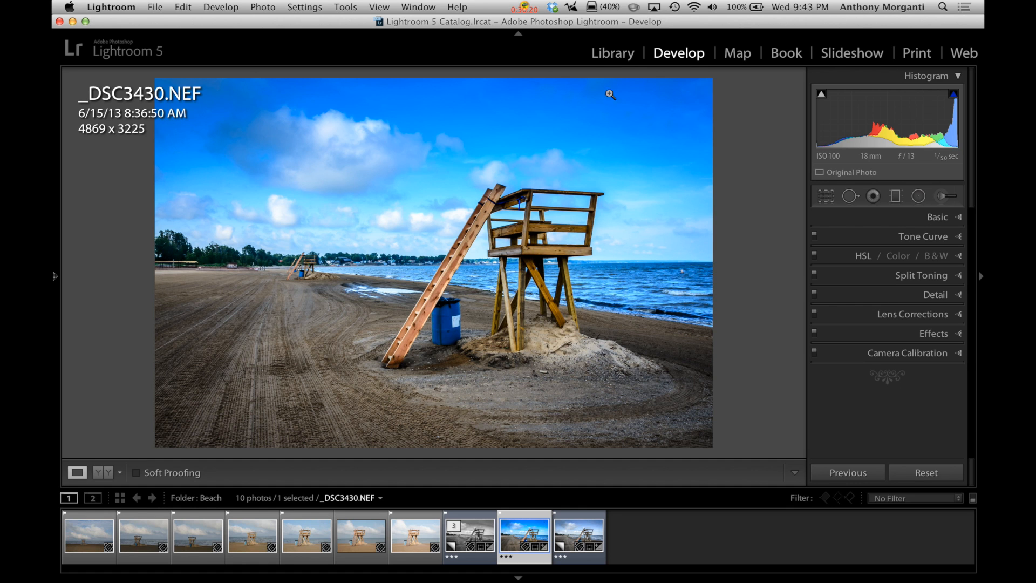
pyautogui.click(464, 543)
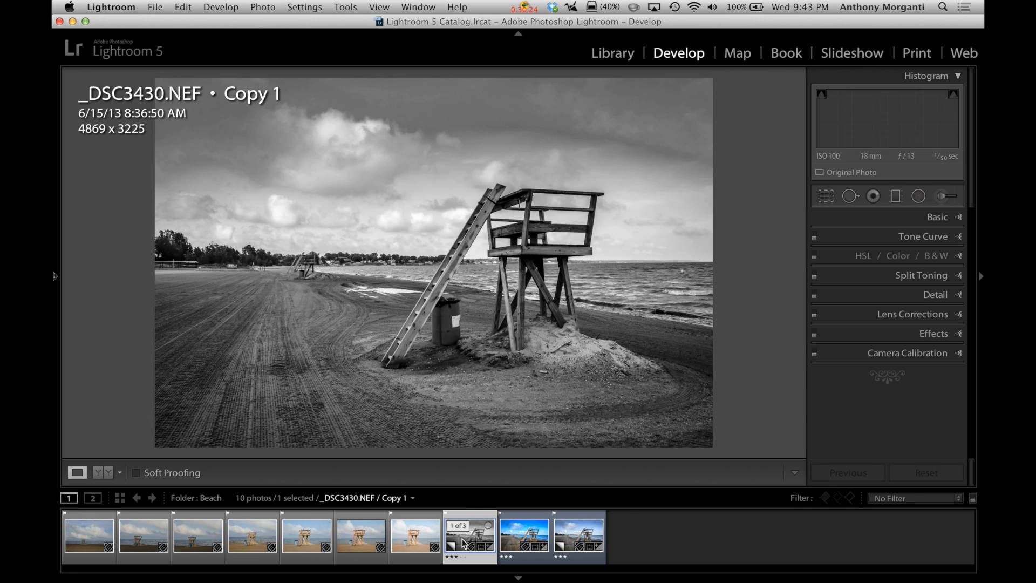
pyautogui.click(571, 545)
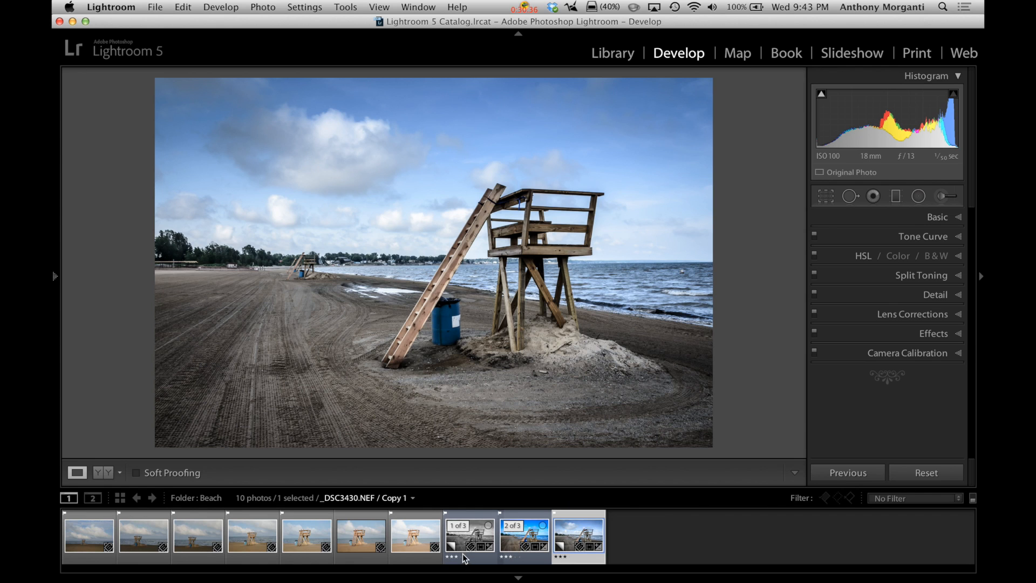
# Step: Move the black and white copy between the color original and the muted copy in the filmstrip, and reselect the original
pyautogui.click(476, 526)
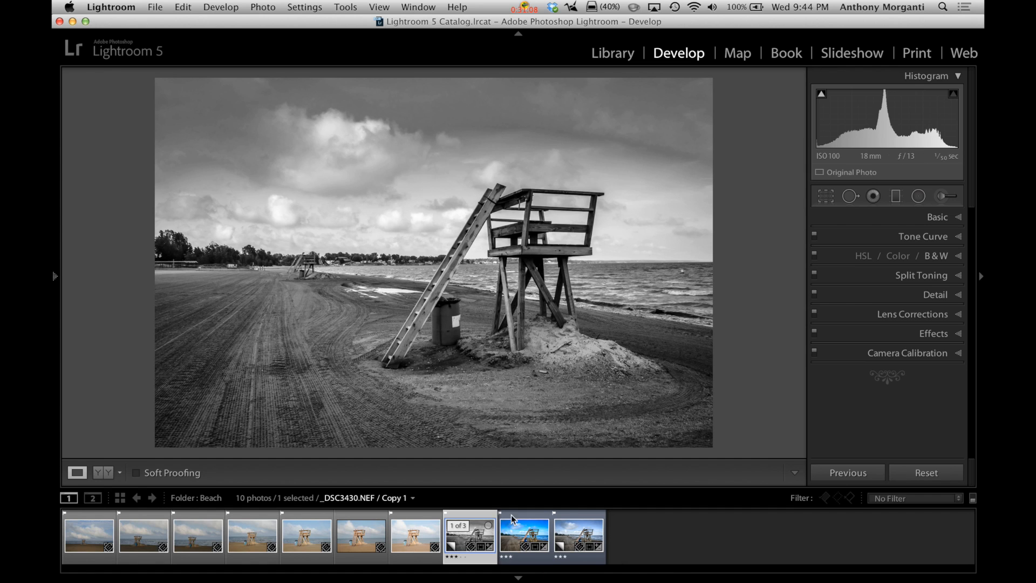
pyautogui.click(511, 534)
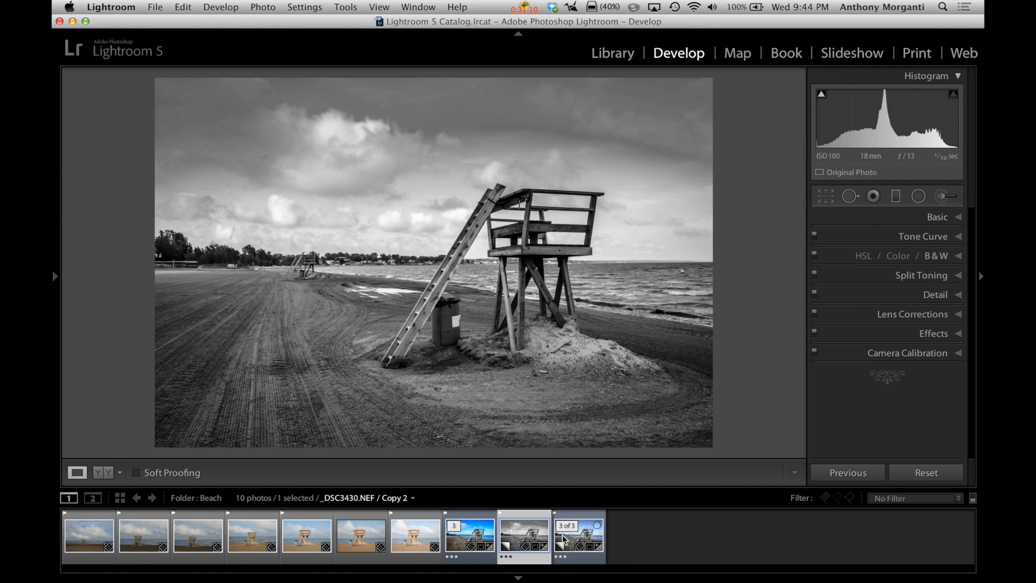
pyautogui.click(563, 538)
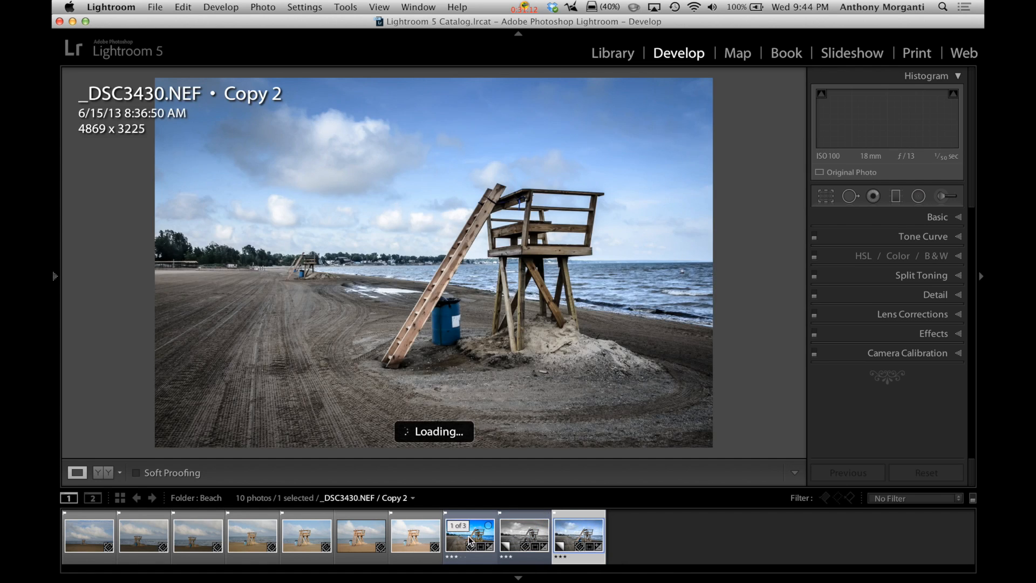
pyautogui.click(469, 540)
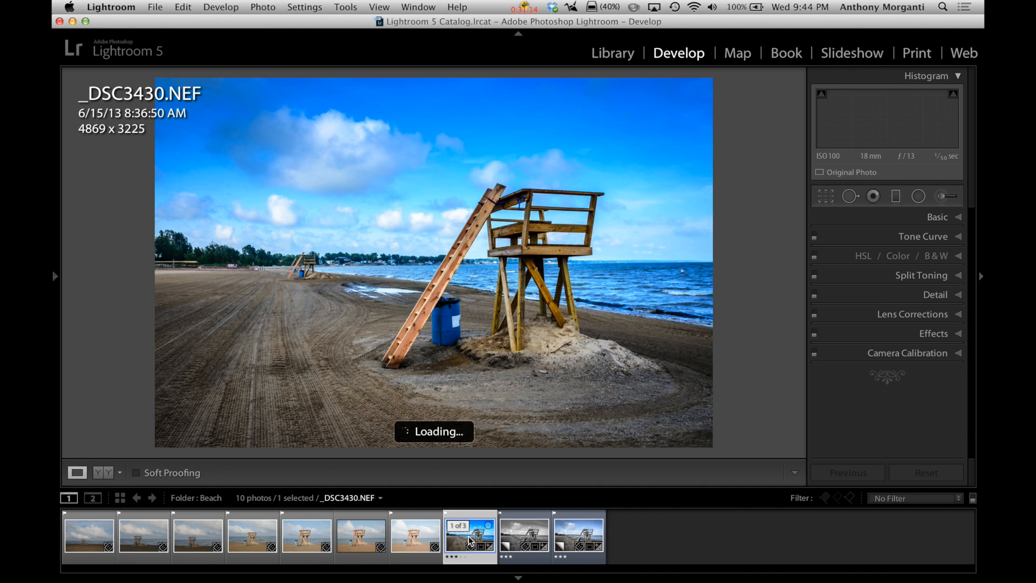
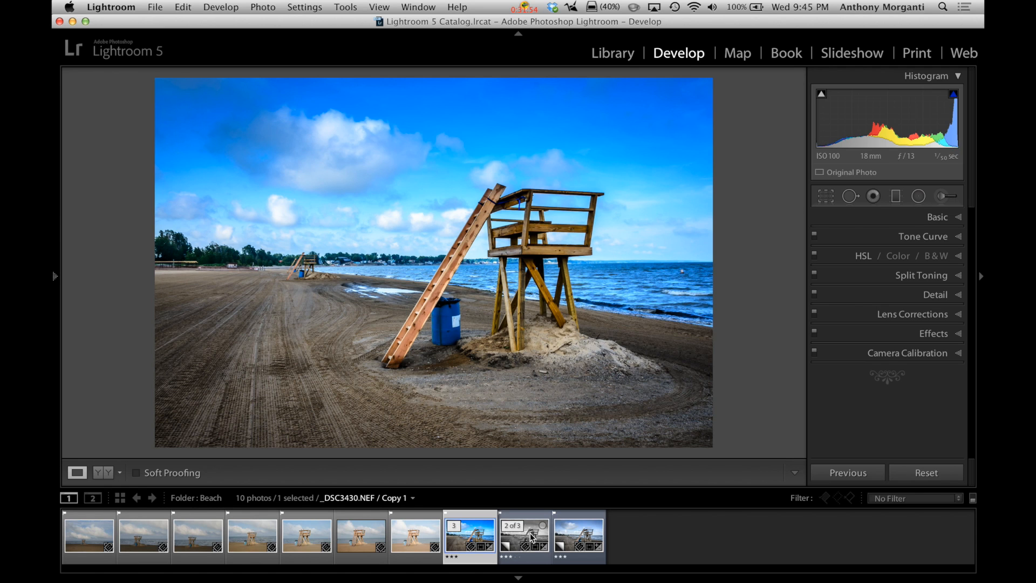
# Step: Select the color original of _DSC3430.NEF together with both of its virtual copies
pyautogui.keyDown('super'); pyautogui.click(531, 536); pyautogui.keyUp('super')
pyautogui.keyDown('super'); pyautogui.click(572, 540); pyautogui.keyUp('super')
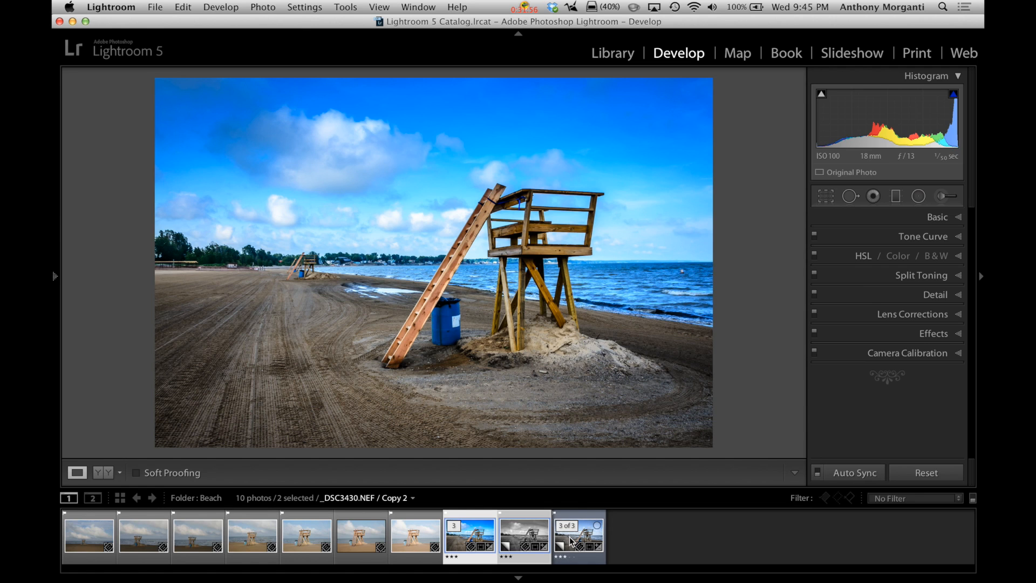
pyautogui.click(462, 532)
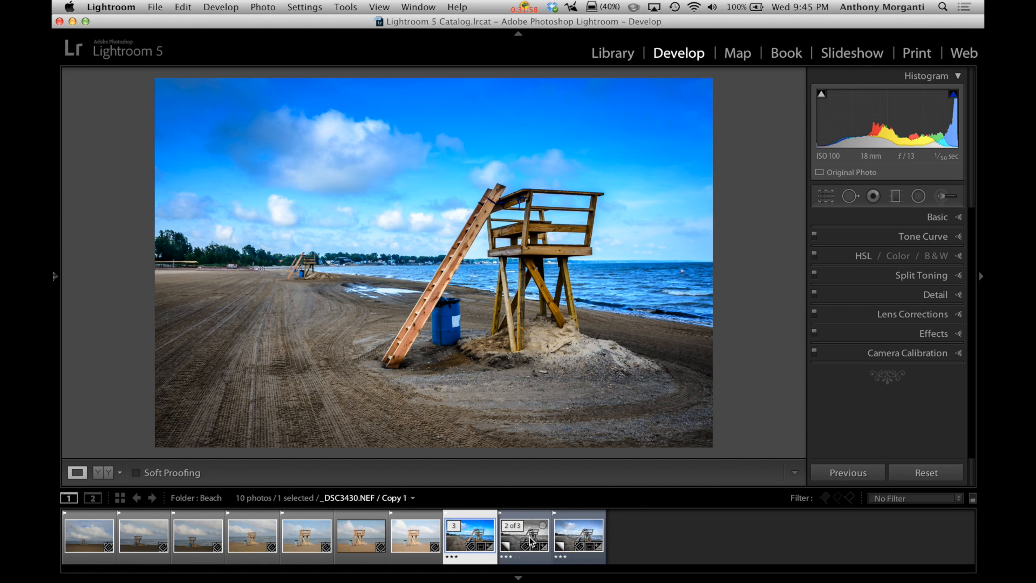
pyautogui.click(565, 525)
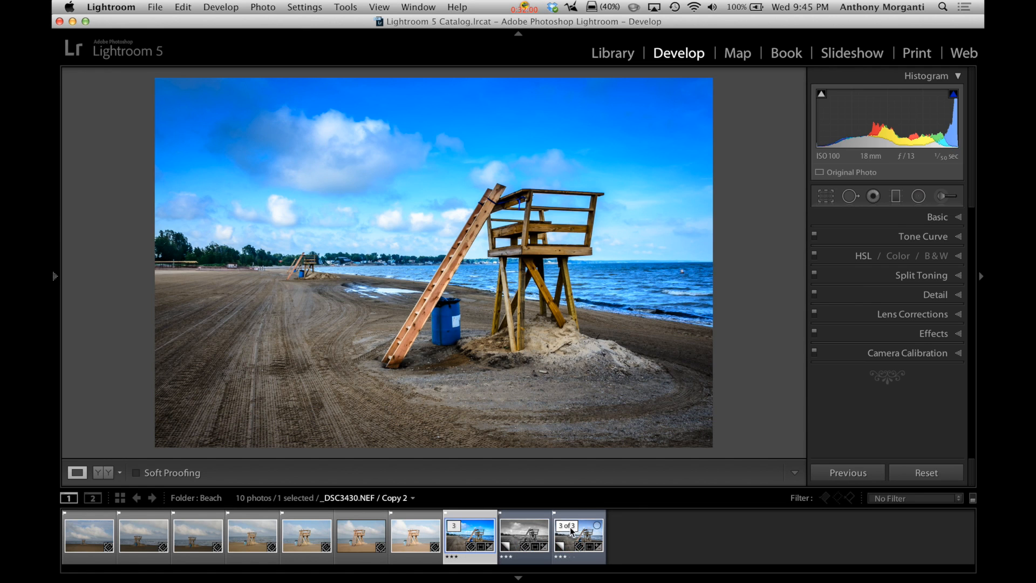
pyautogui.keyDown('shift'); pyautogui.click(448, 530); pyautogui.keyUp('shift')
pyautogui.click(583, 530)
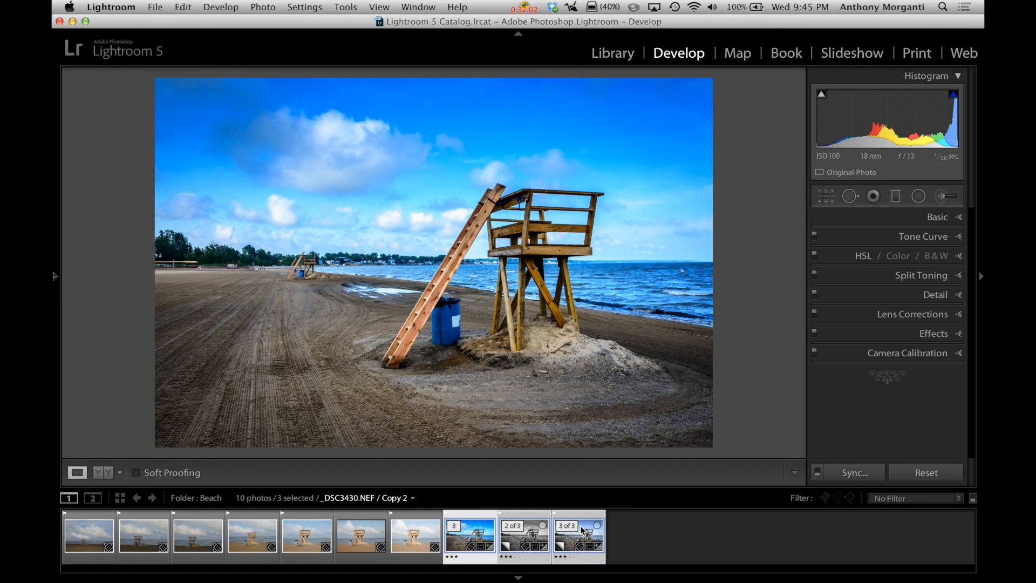
# Step: Open the export settings for the three selected photos and keep the destination as a specific folder
pyautogui.click(155, 7)
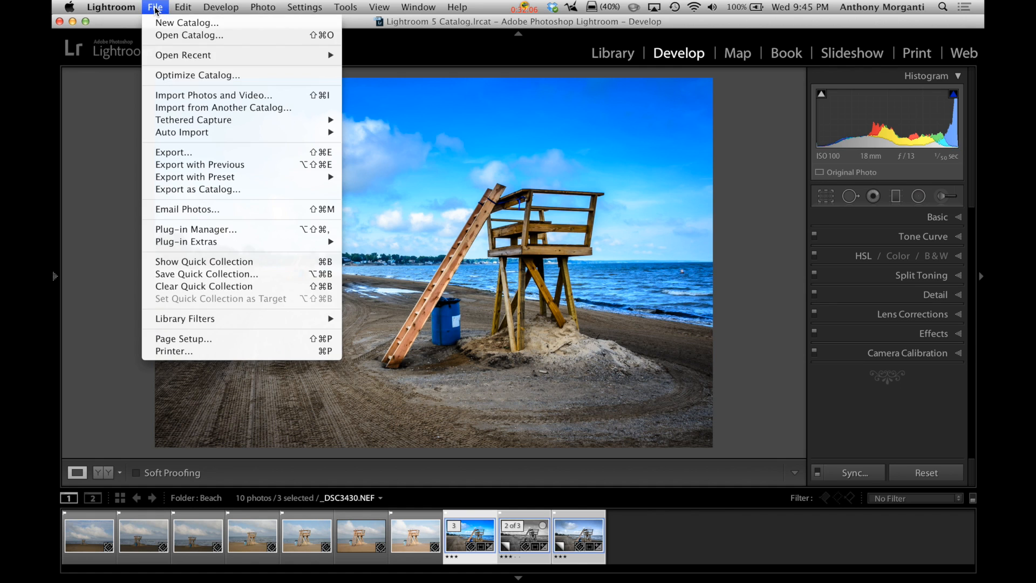
pyautogui.click(183, 153)
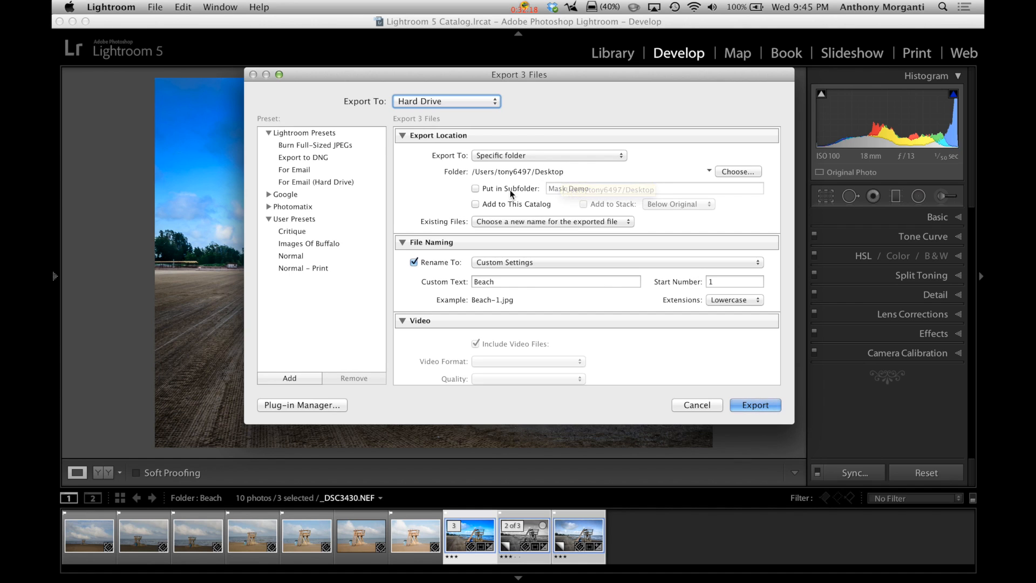
pyautogui.click(523, 156)
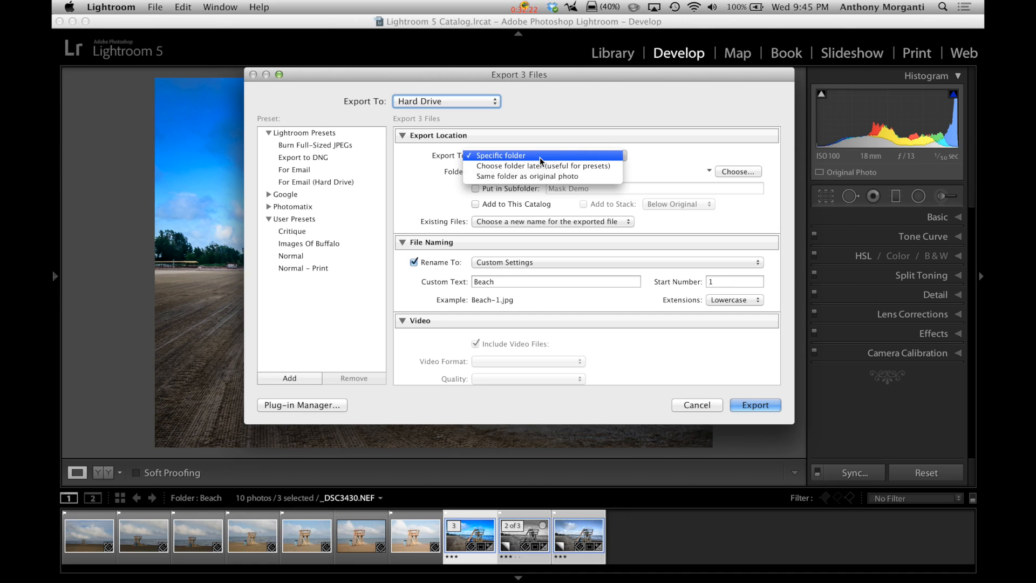
pyautogui.click(541, 156)
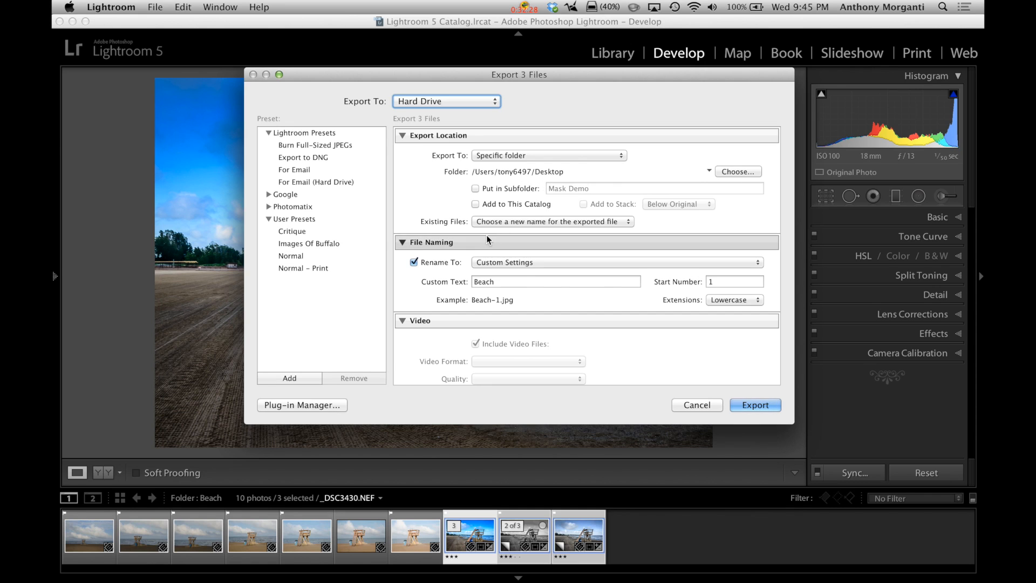
# Step: Try an export resolution of 72 pixels per inch and return it to 300
pyautogui.scroll(-3, 487, 235)
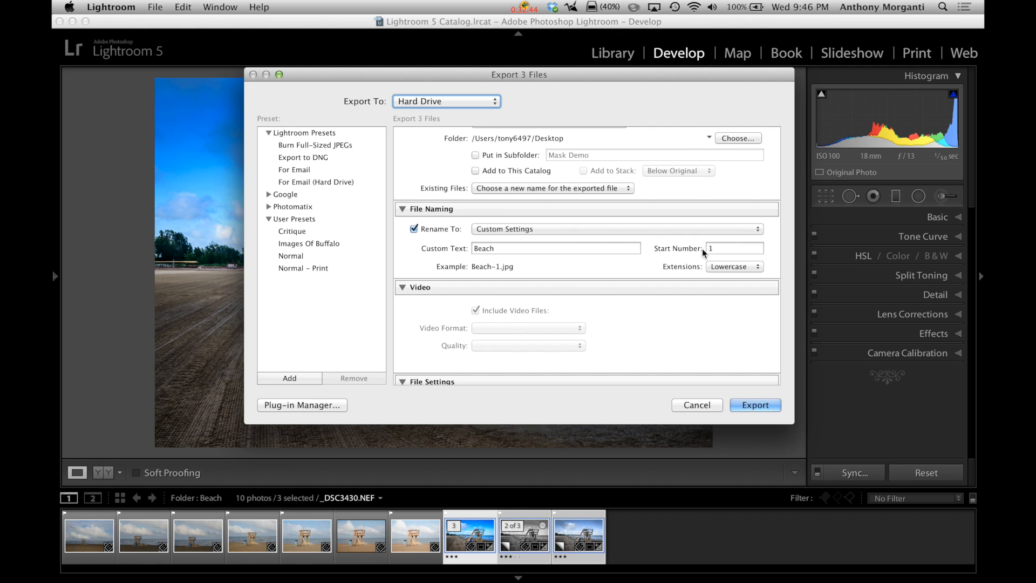
pyautogui.scroll(-2, 634, 259)
pyautogui.scroll(-4, 633, 256)
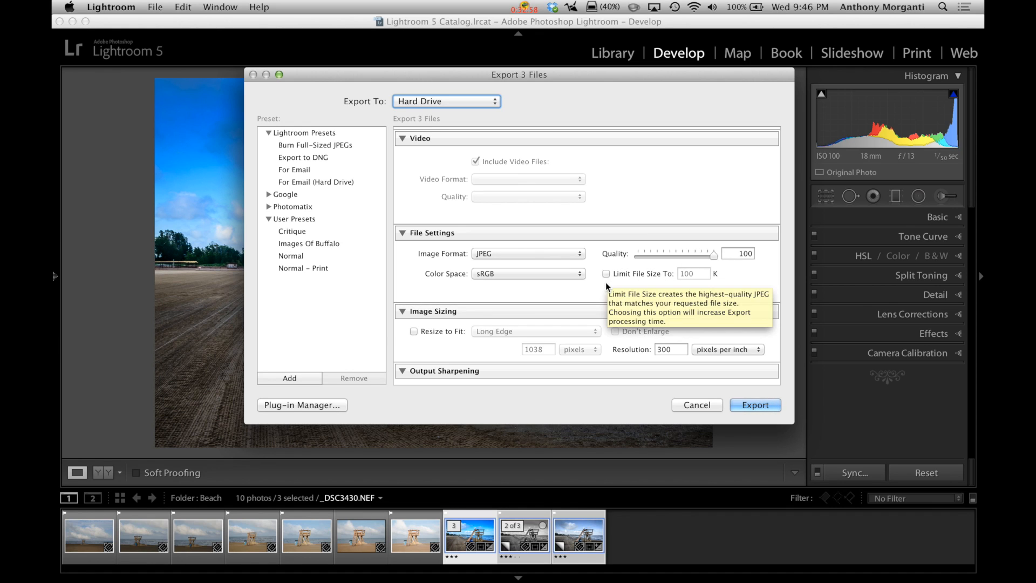
pyautogui.scroll(-2, 605, 283)
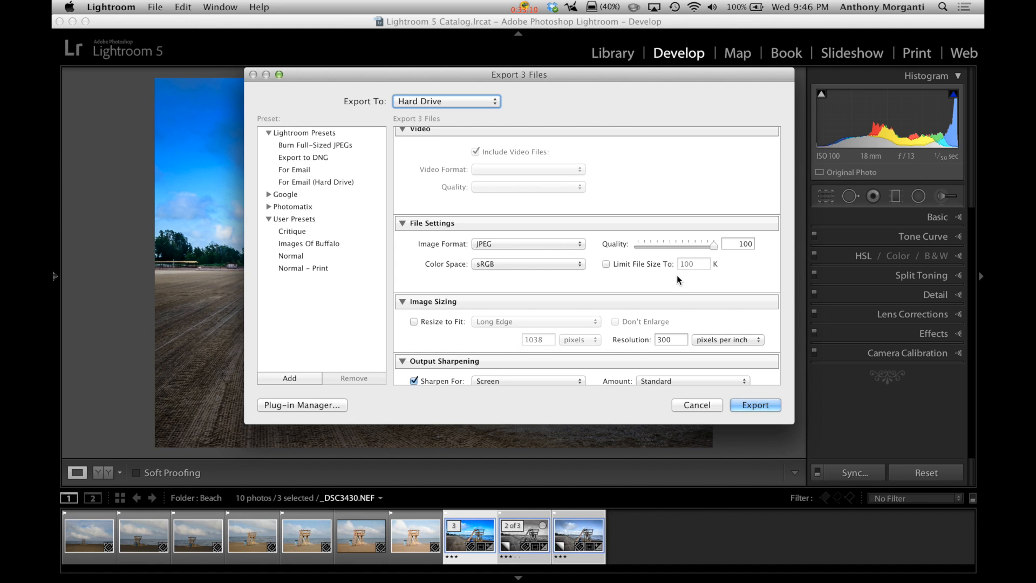
pyautogui.scroll(-5, 676, 274)
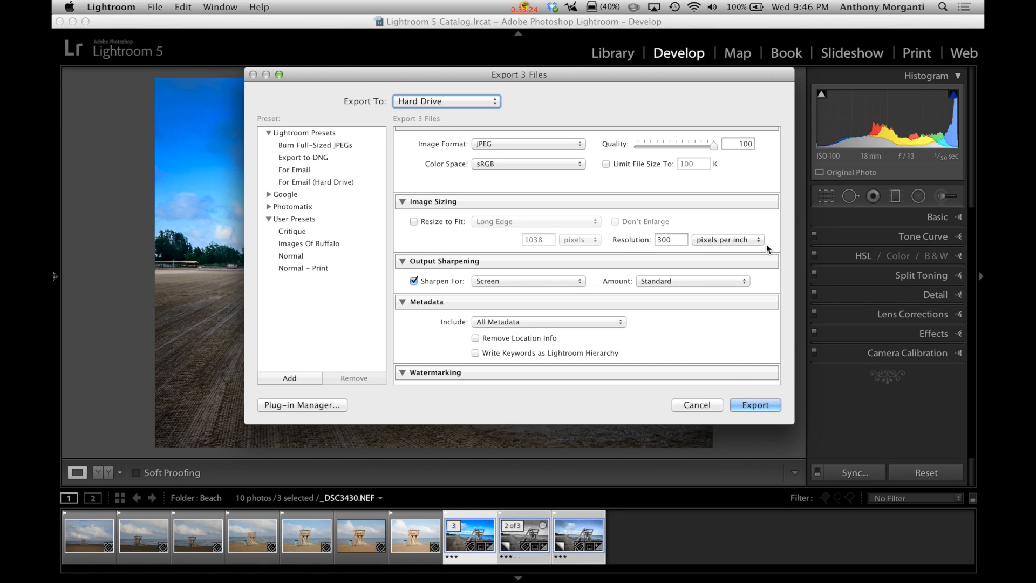
pyautogui.doubleClick(676, 237)
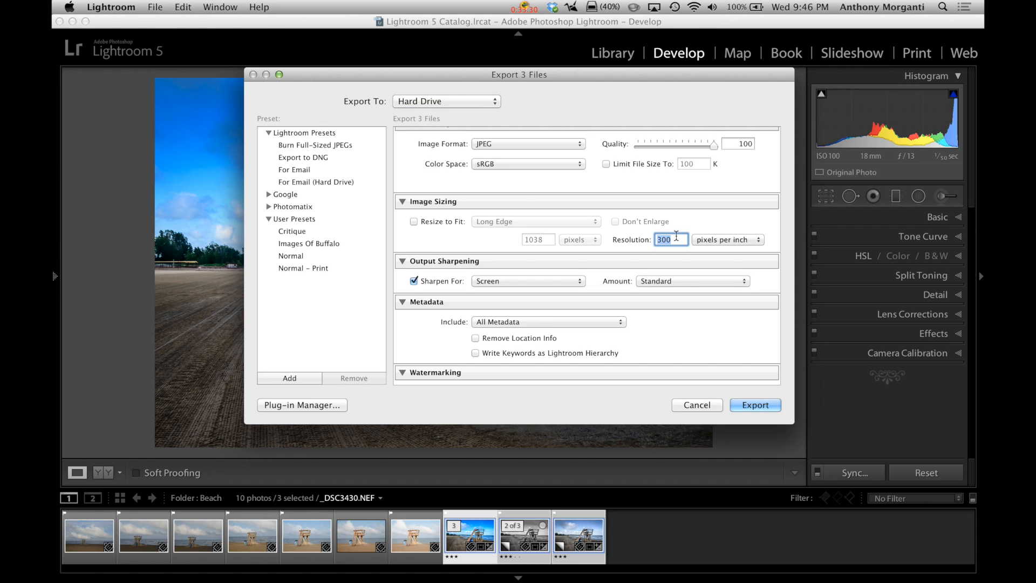
pyautogui.write('72')
pyautogui.doubleClick(674, 239)
pyautogui.write('300')
pyautogui.click(627, 239)
# Step: Keep output sharpening for Screen and the after-export action at Do nothing, and export the three files
pyautogui.scroll(-5, 486, 227)
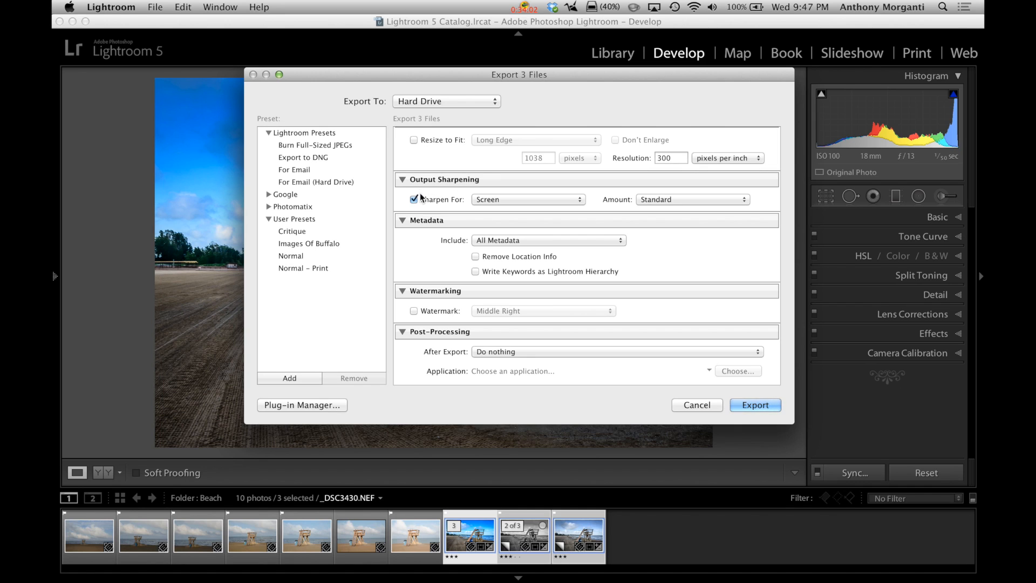
pyautogui.click(565, 202)
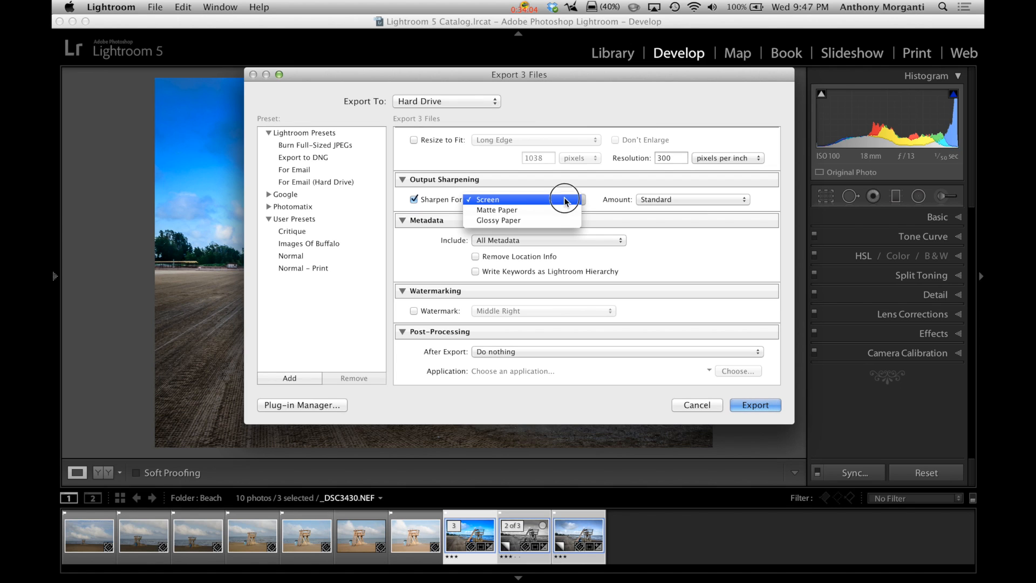
pyautogui.click(504, 199)
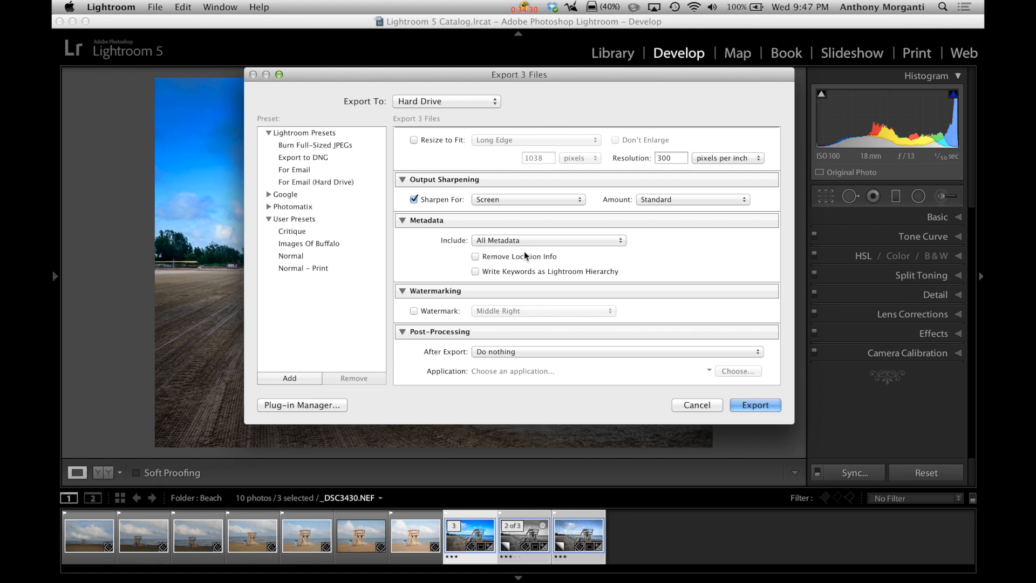
pyautogui.scroll(-1, 644, 252)
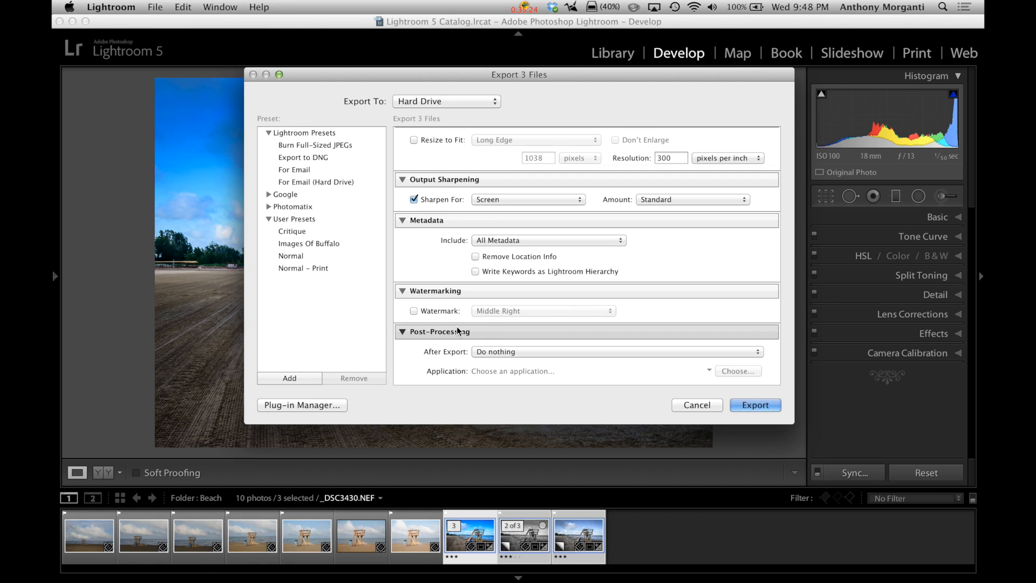
pyautogui.click(589, 351)
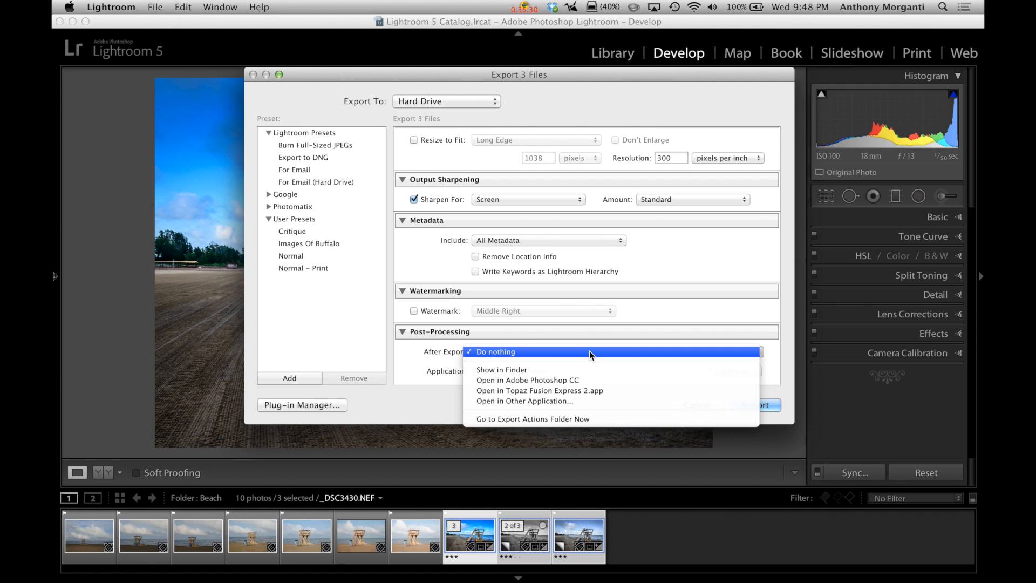
pyautogui.click(550, 352)
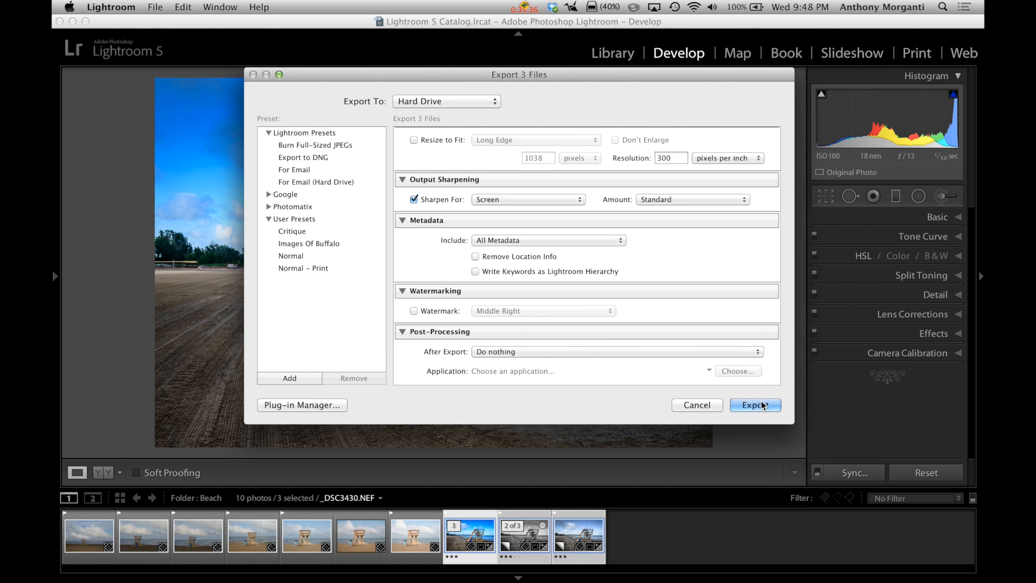
pyautogui.click(747, 405)
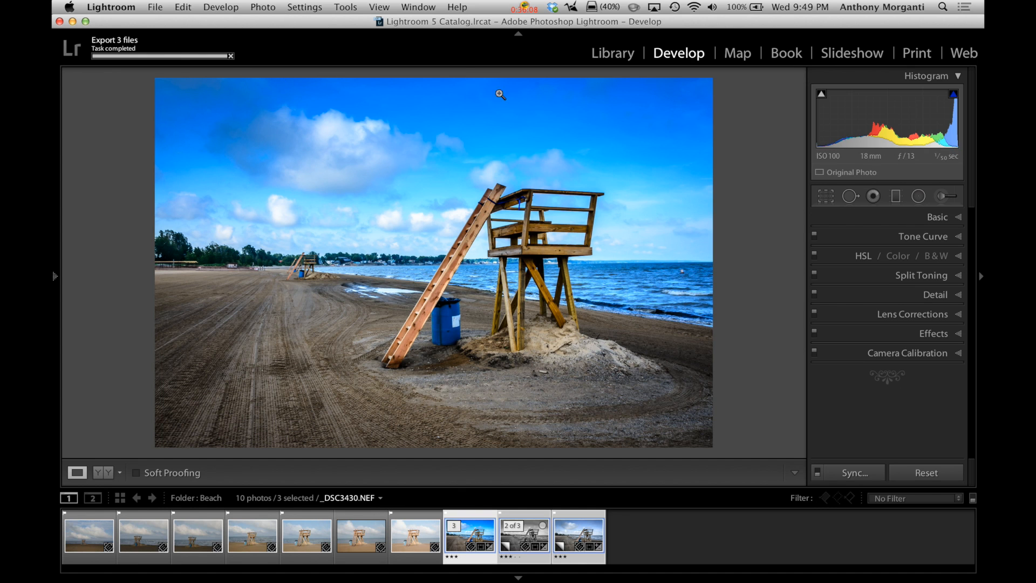
# Step: Minimize Lightroom to check the exported Beach JPEG files on the desktop, and return to Lightroom
pyautogui.click(72, 22)
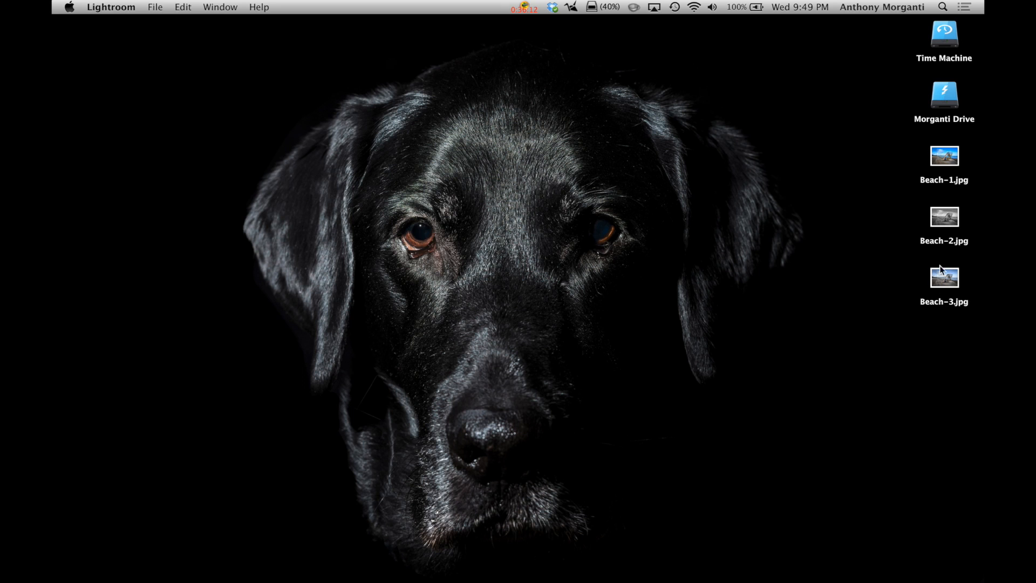
pyautogui.moveTo(53, 539)
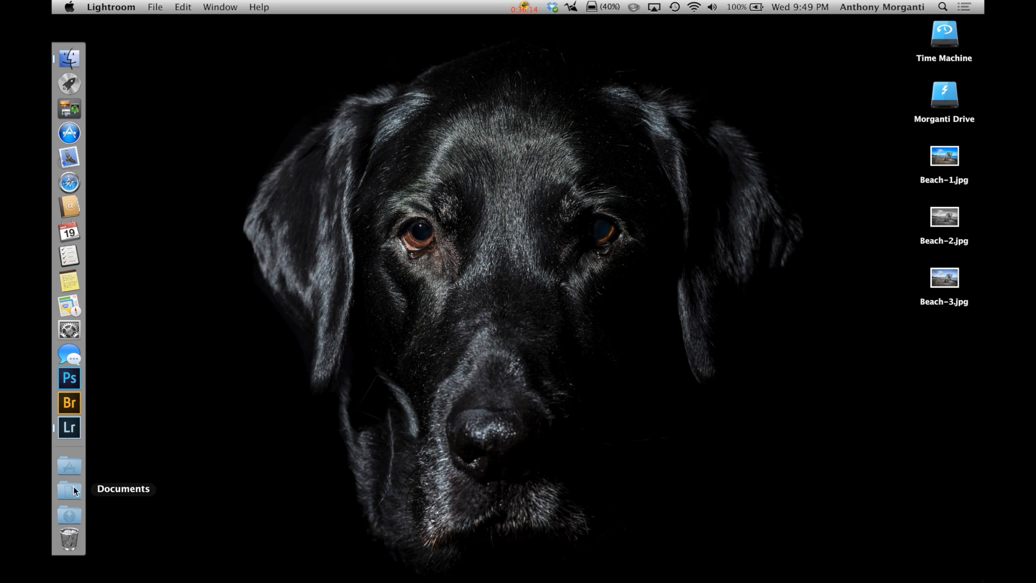
pyautogui.click(70, 430)
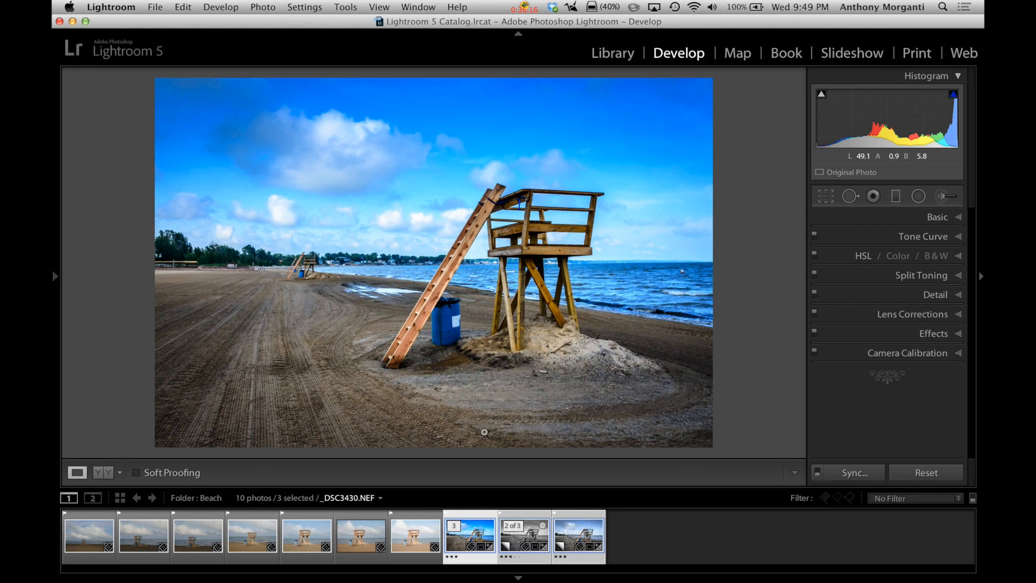
# Step: Select only the colour version of _DSC3430.NEF and look over its photo commands, including Edit In, without applying any
pyautogui.click(415, 542)
pyautogui.click(464, 537)
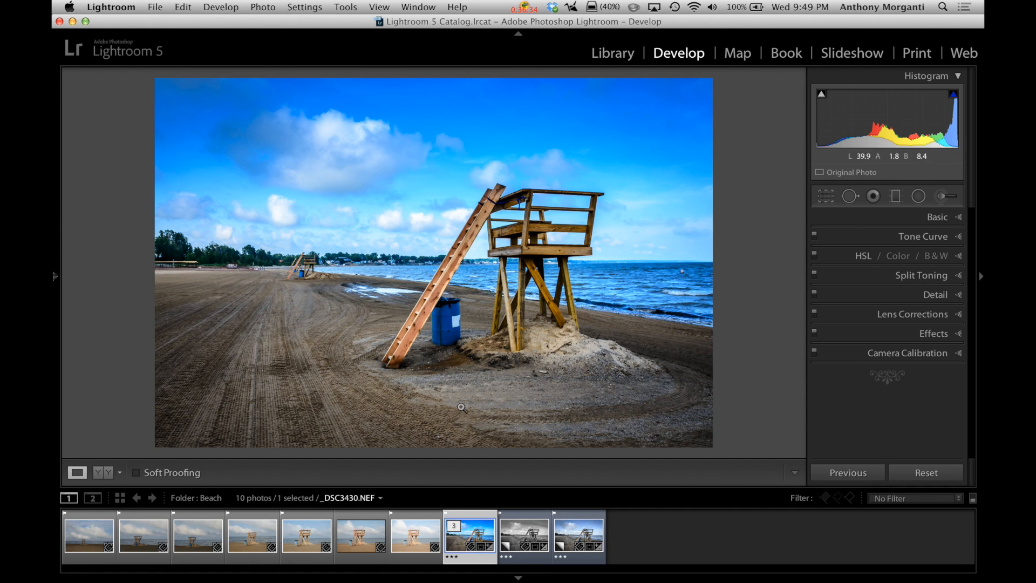
pyautogui.rightClick(460, 540)
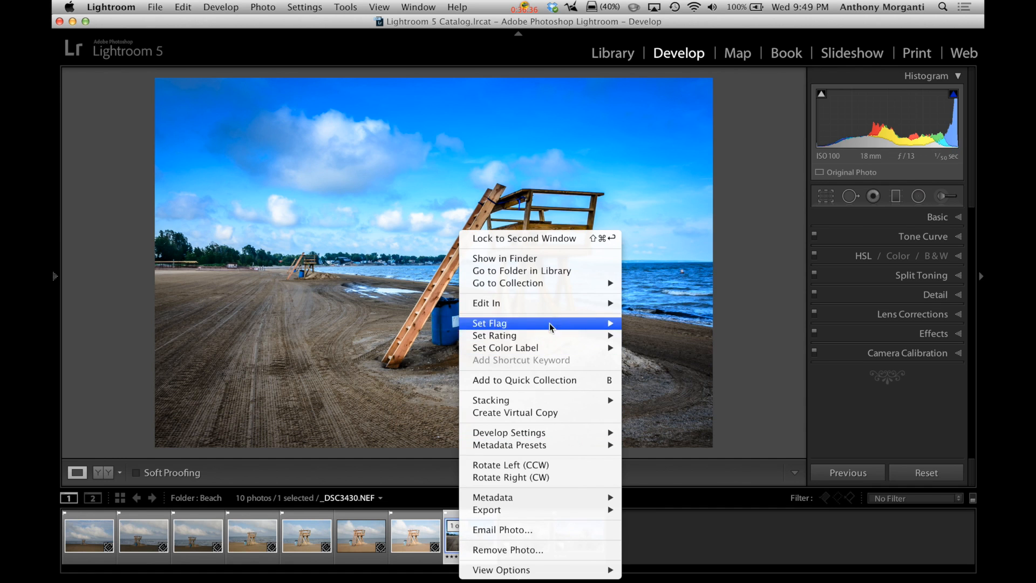
pyautogui.moveTo(539, 305)
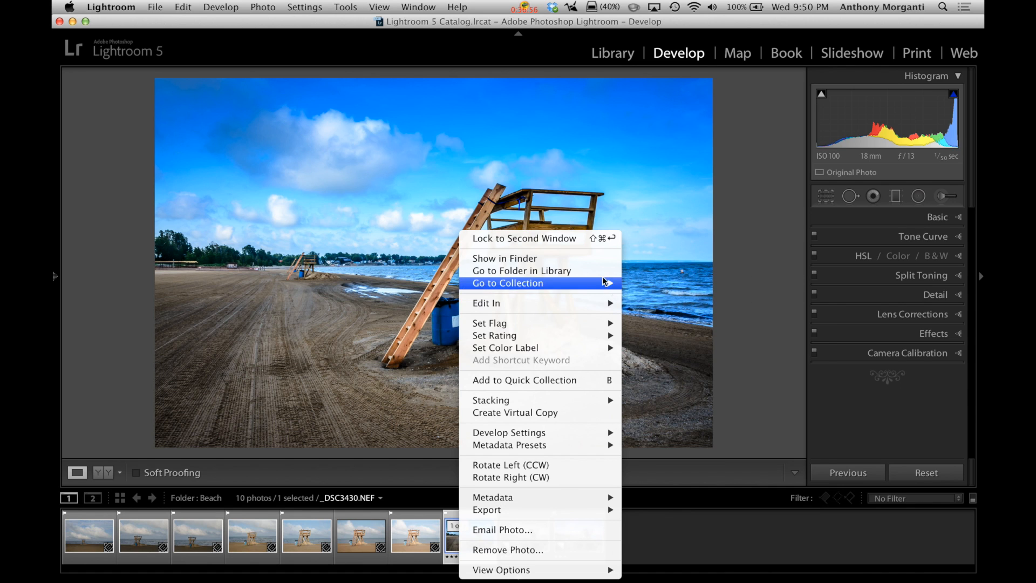
pyautogui.click(356, 272)
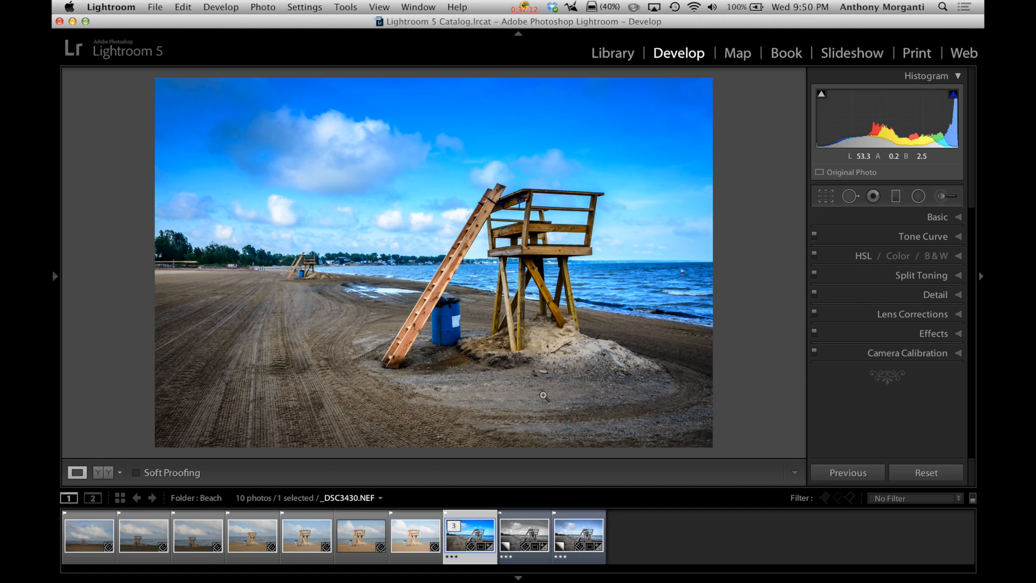
# Step: Hide Lightroom and open Beach-1.jpg, Beach-2.jpg and Beach-3.jpg from the desktop together in Preview
pyautogui.press('super+h')
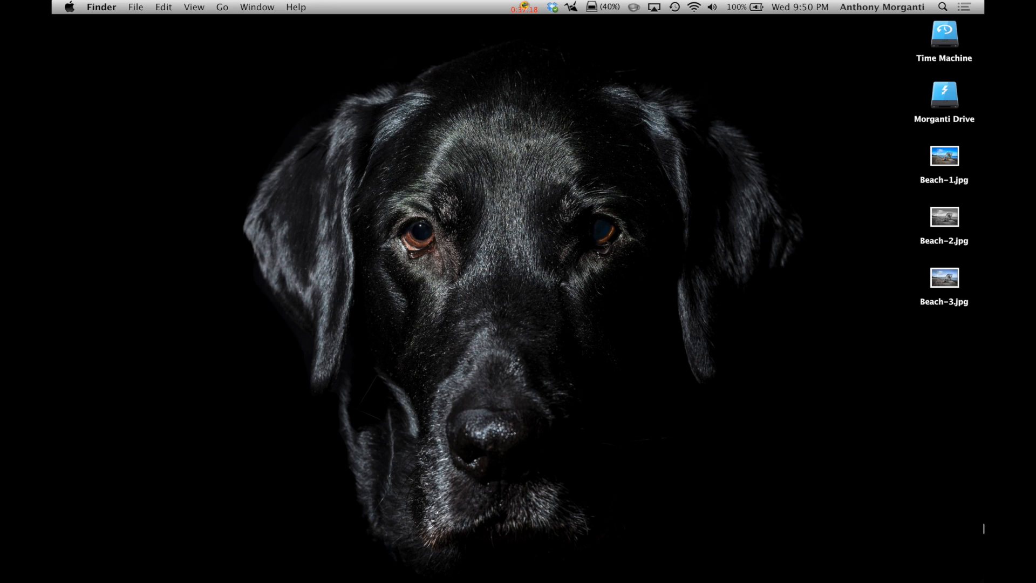
pyautogui.click(953, 157)
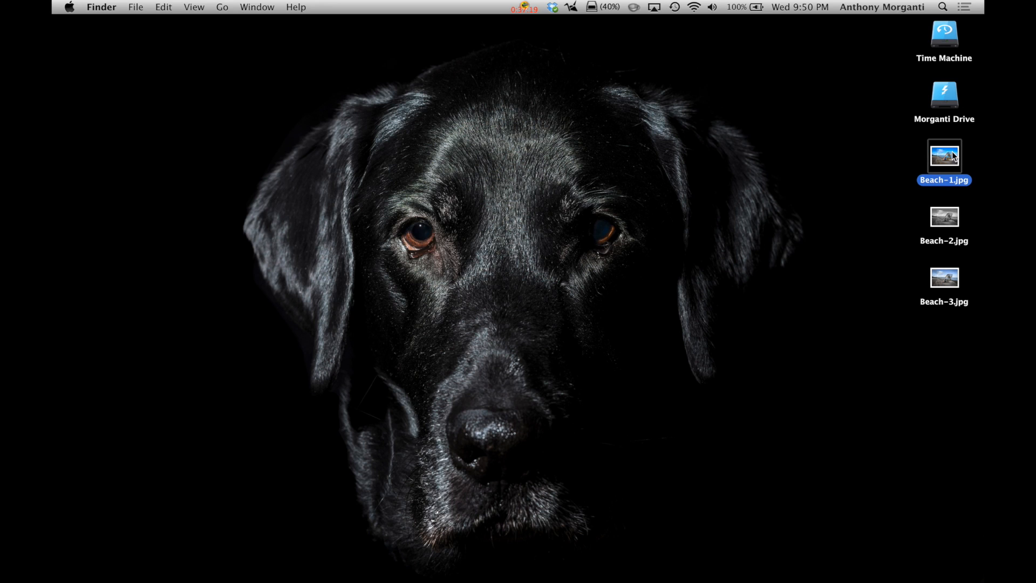
pyautogui.keyDown('super'); pyautogui.click(939, 216); pyautogui.keyUp('super')
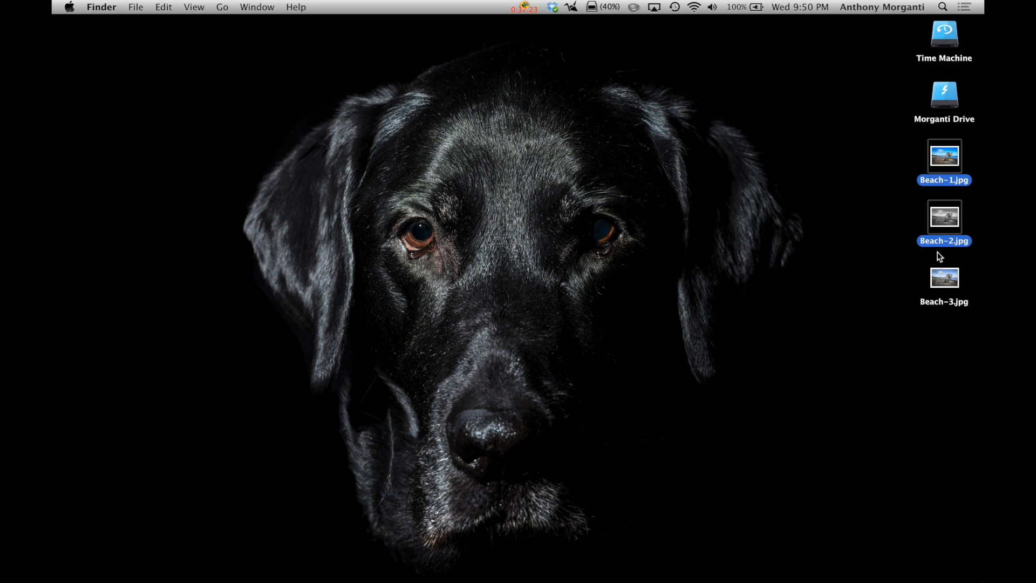
pyautogui.keyDown('super'); pyautogui.click(940, 285); pyautogui.keyUp('super')
pyautogui.doubleClick(939, 217)
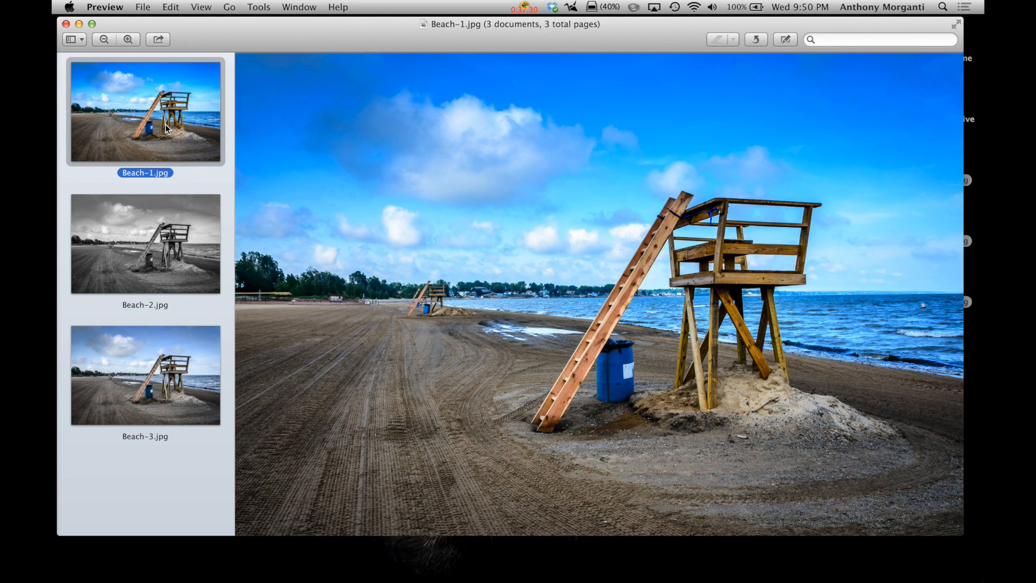
# Step: View the exported Beach-2.jpg and Beach-3.jpg in turn, and return to Beach-1.jpg for comparison
pyautogui.click(173, 227)
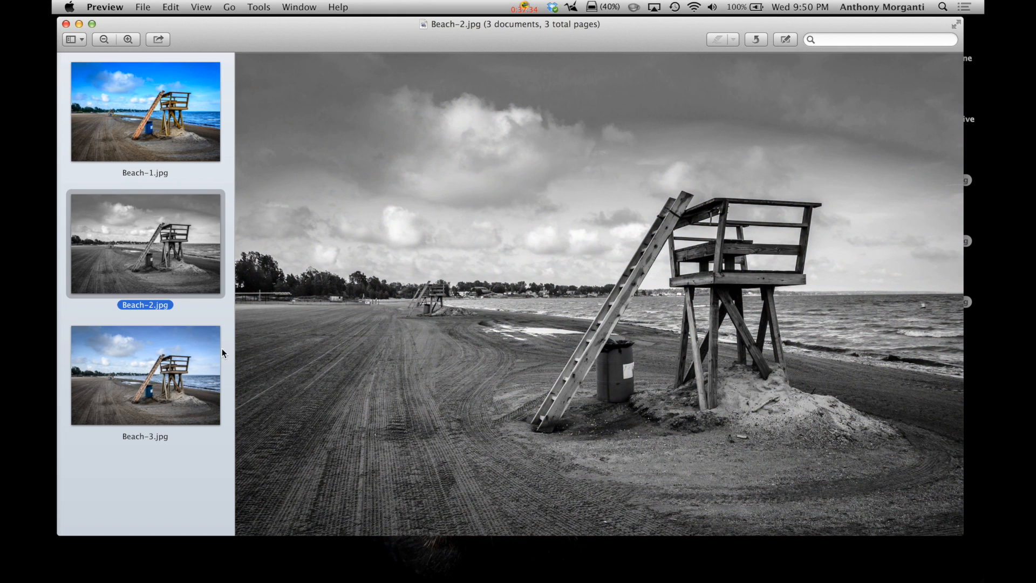
pyautogui.click(160, 366)
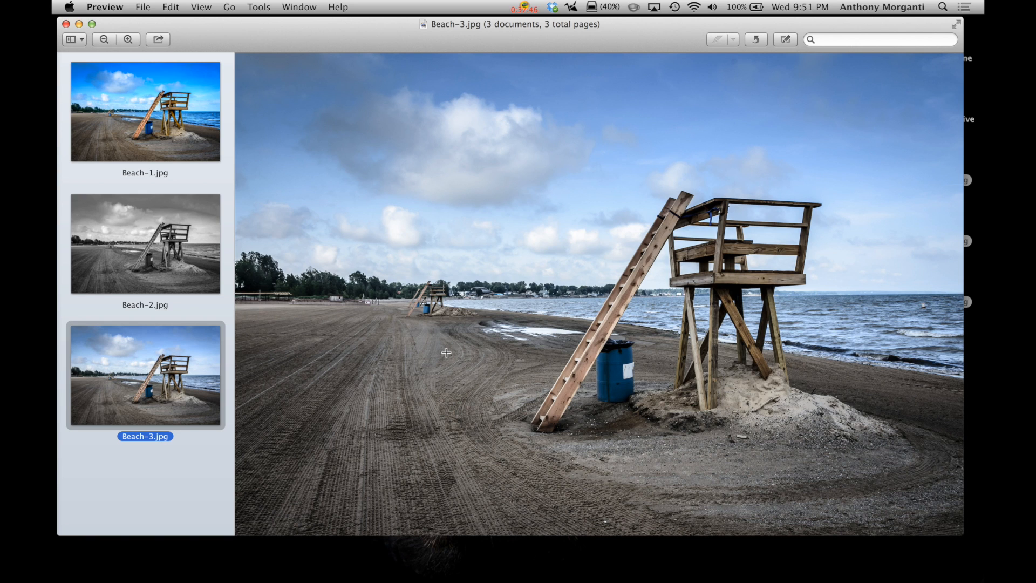
pyautogui.click(128, 98)
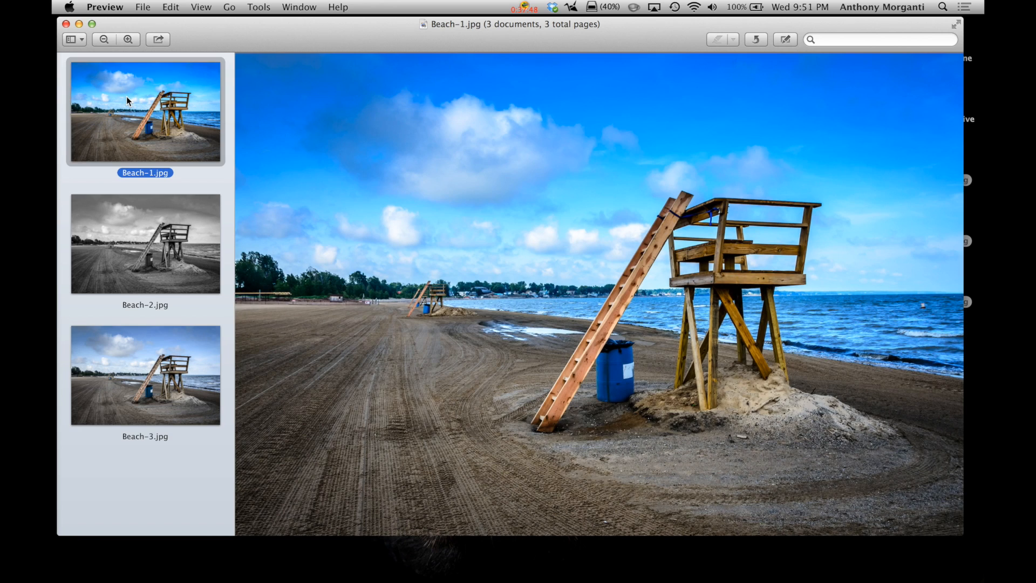